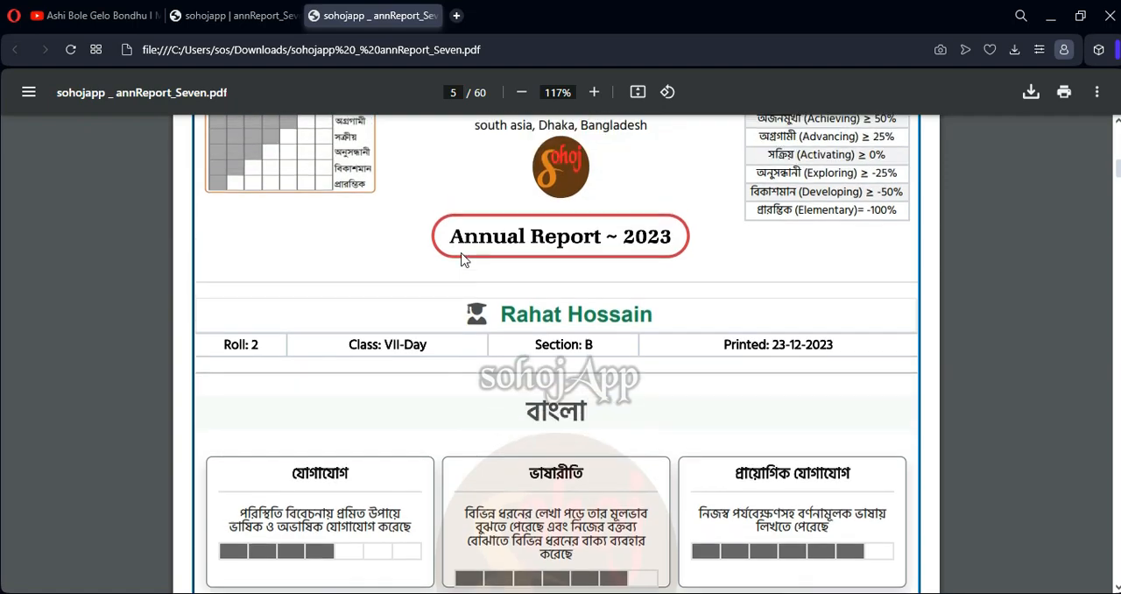
# Examine the second student's annual report on pages 5 to 8 of the PDF, including subject ratings, comment boxes and page footers
pyautogui.scroll(-5, 441, 254)
pyautogui.scroll(-10, 441, 257)
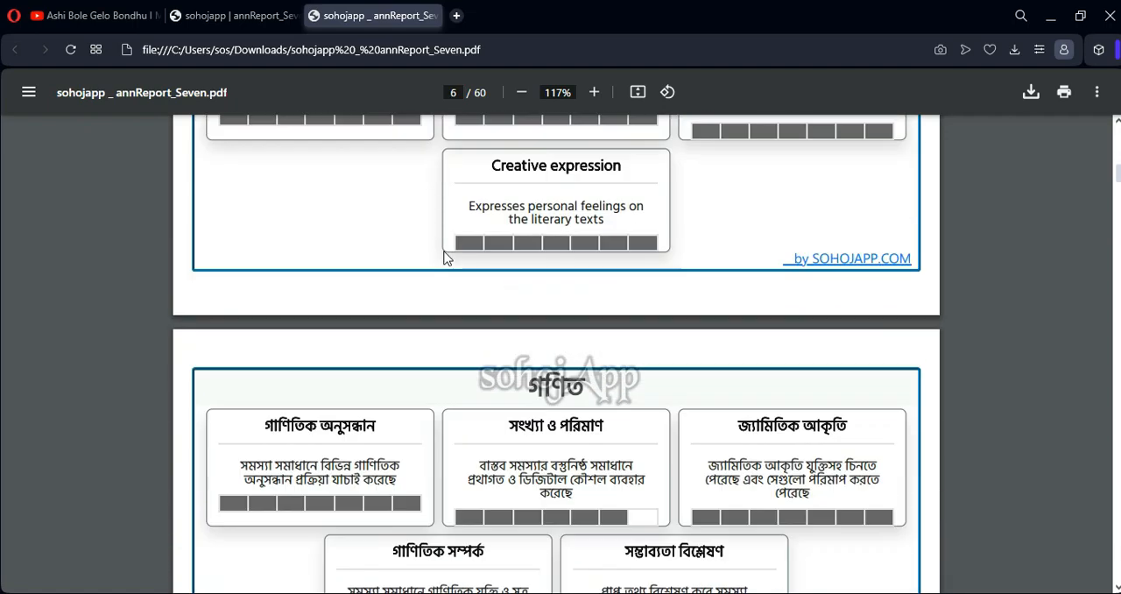
pyautogui.scroll(-5, 444, 256)
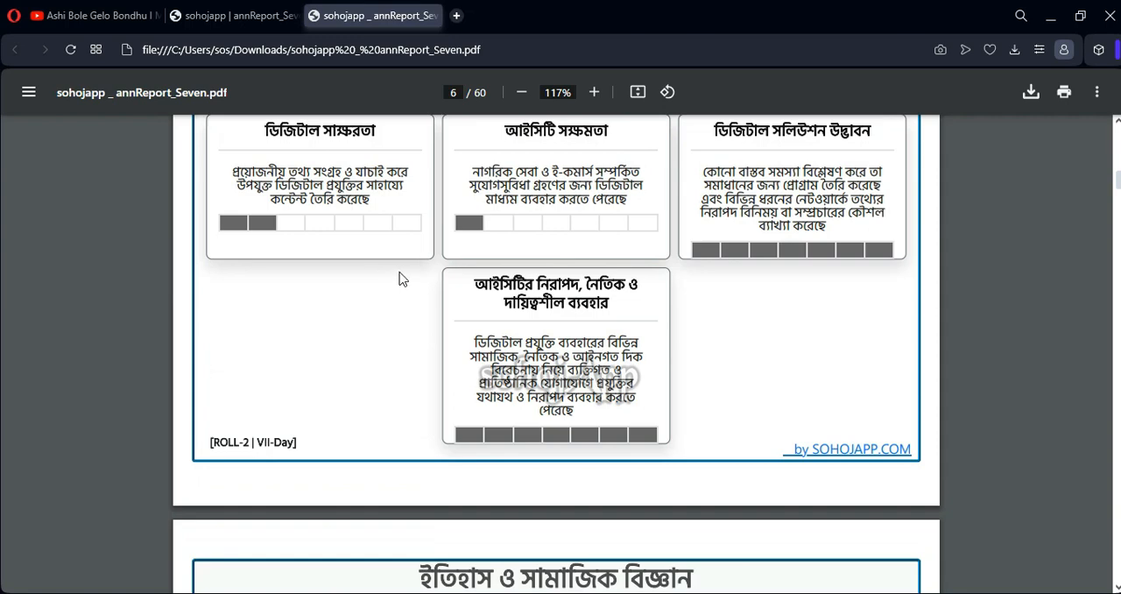
pyautogui.scroll(5, 400, 279)
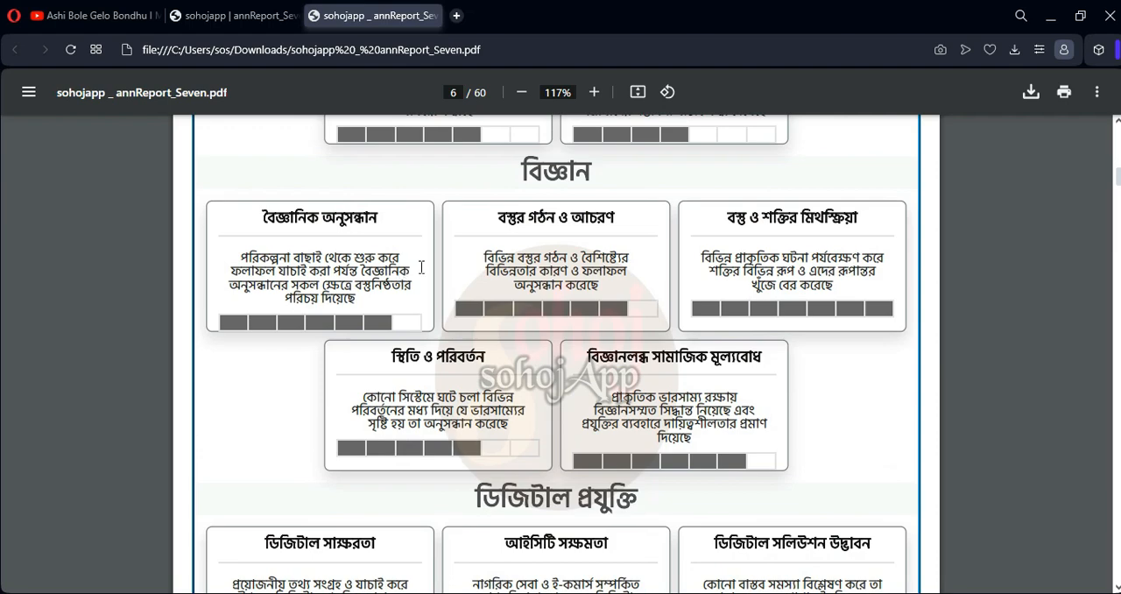
pyautogui.scroll(-3, 417, 295)
pyautogui.scroll(-2, 414, 298)
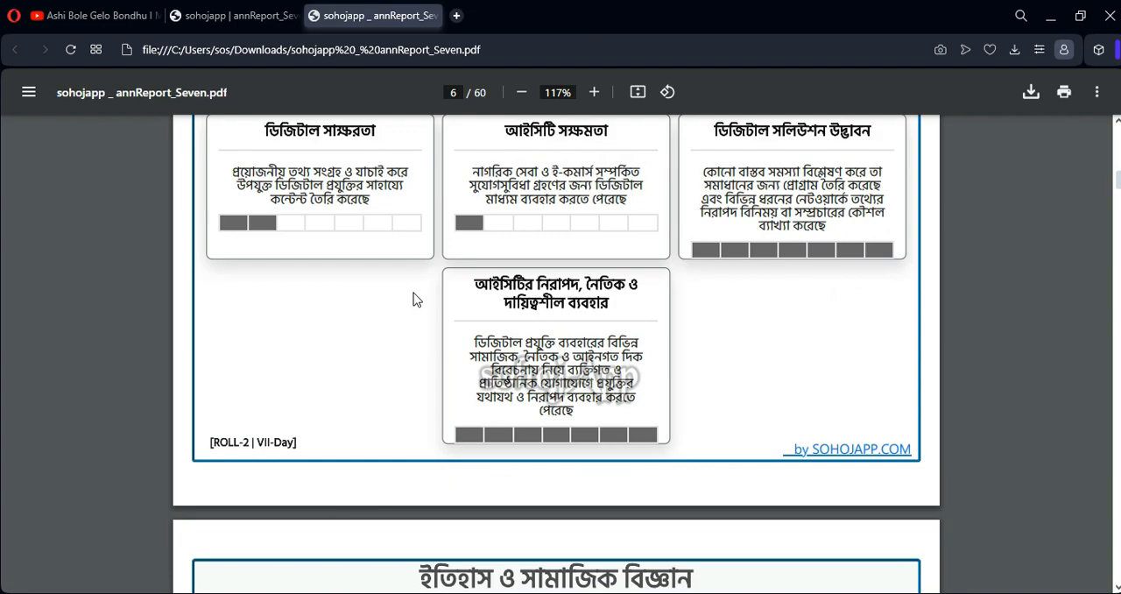
pyautogui.scroll(5, 415, 296)
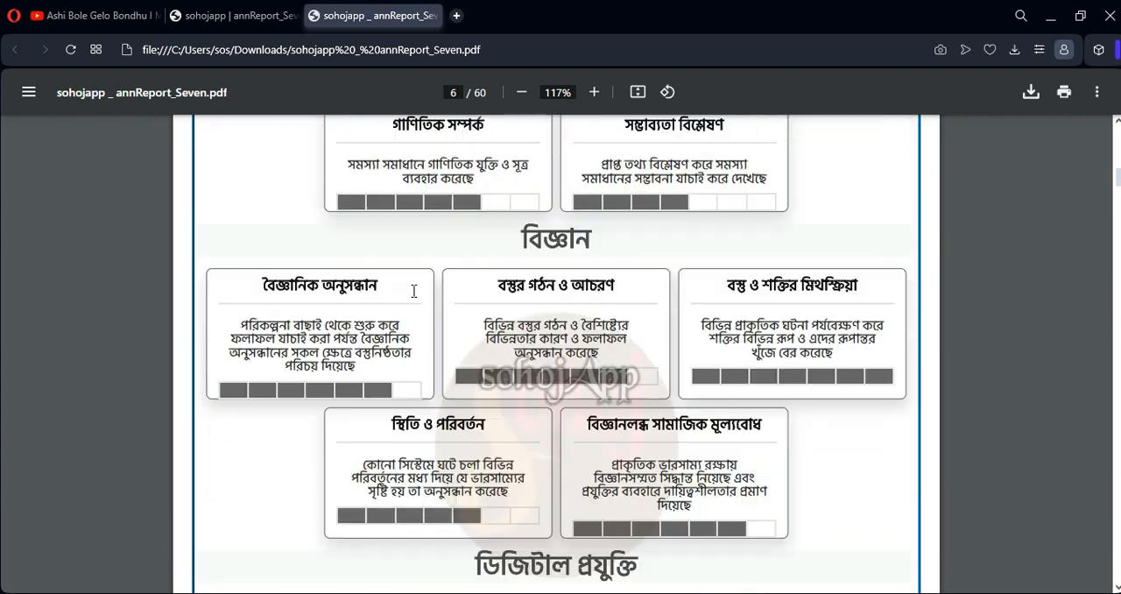
pyautogui.scroll(-5, 415, 291)
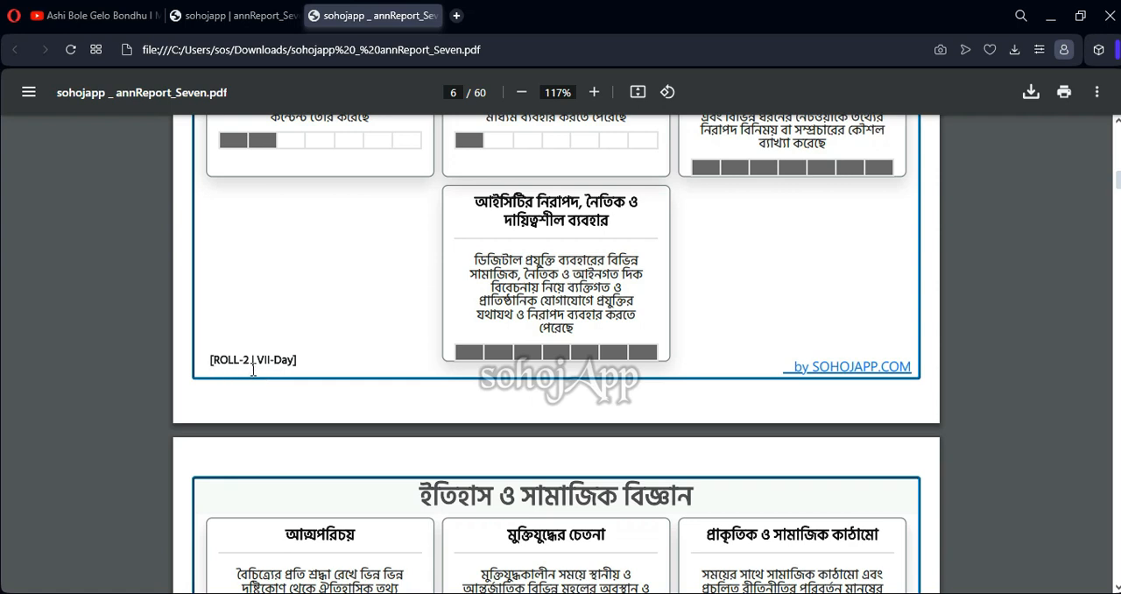
pyautogui.scroll(-10, 281, 364)
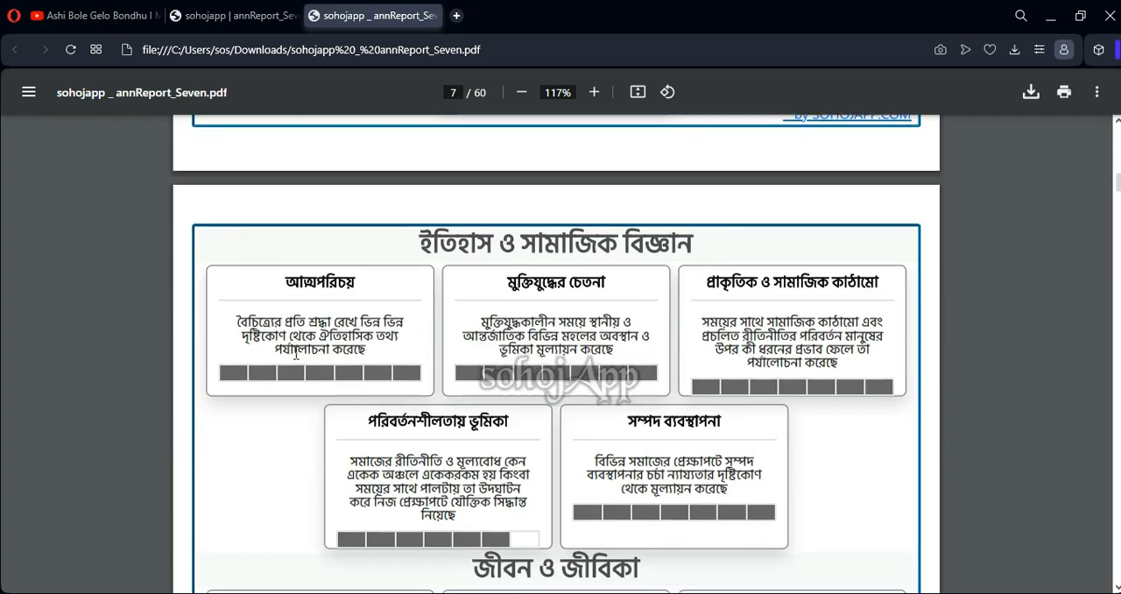
pyautogui.scroll(-5, 292, 348)
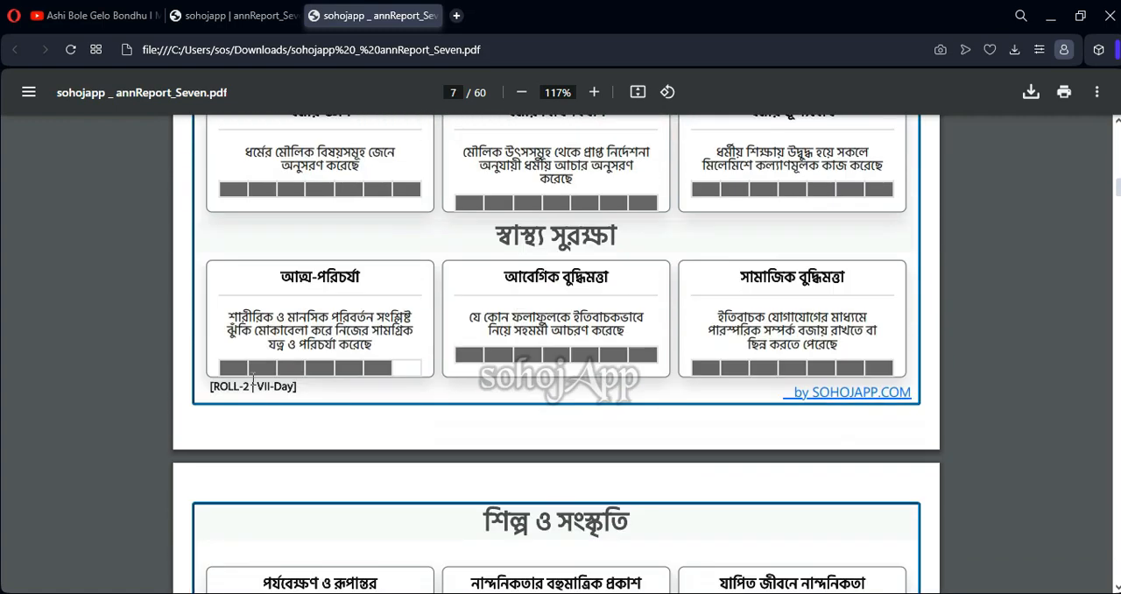
pyautogui.scroll(-10, 639, 387)
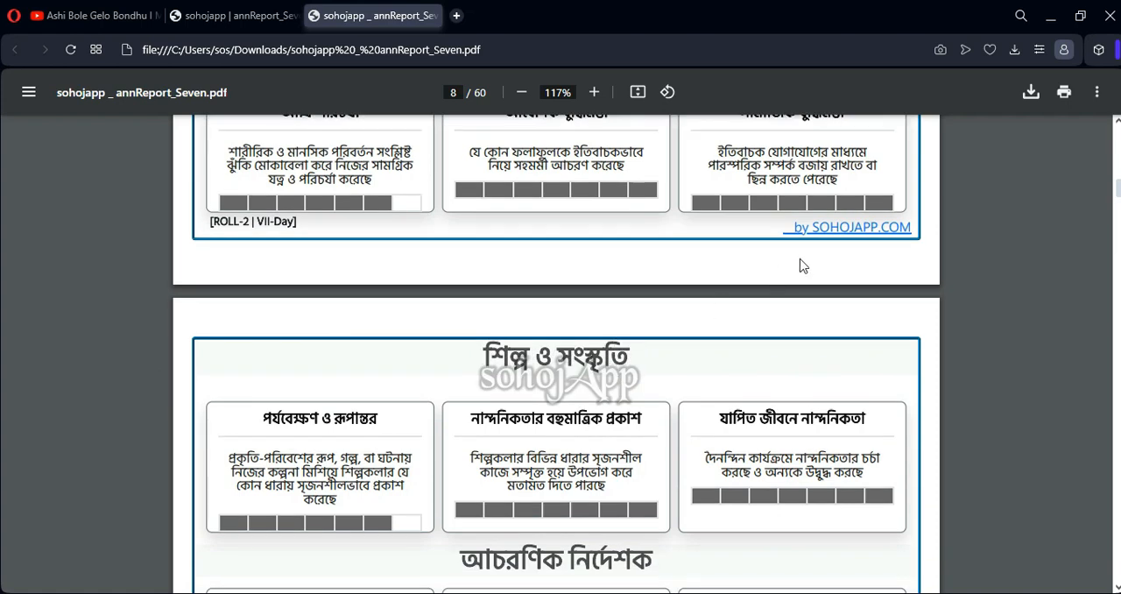
pyautogui.scroll(-13, 513, 313)
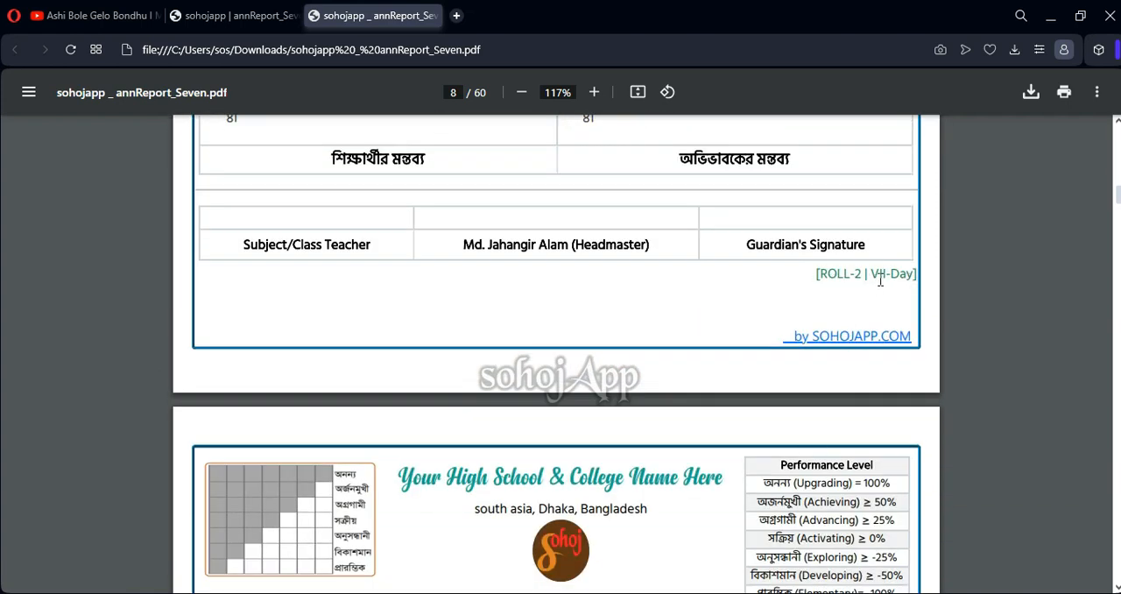
pyautogui.scroll(9, 468, 297)
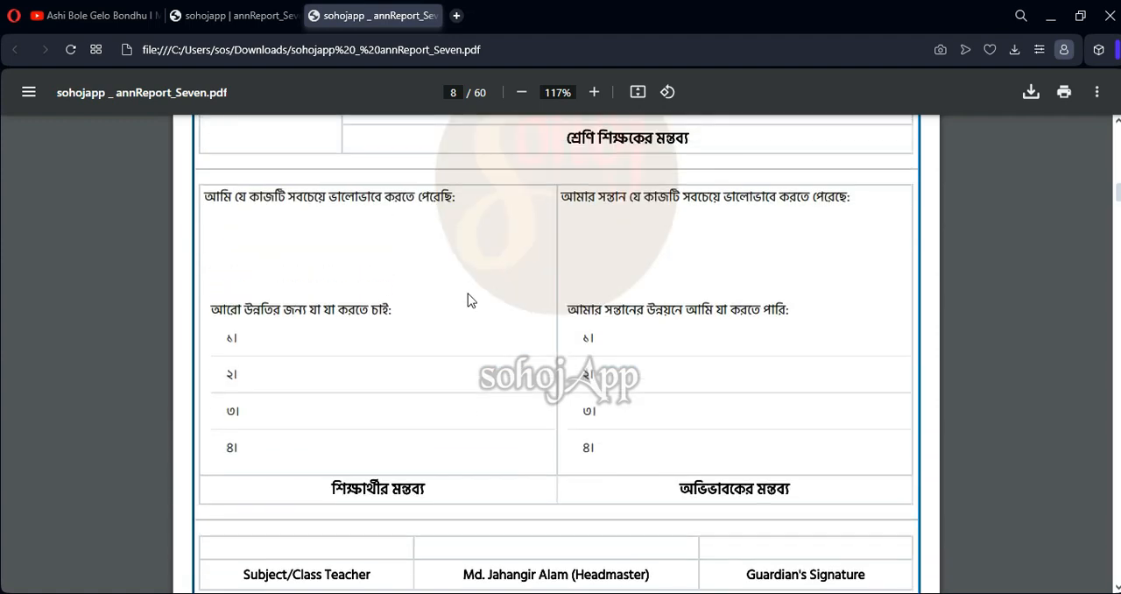
pyautogui.scroll(11, 468, 300)
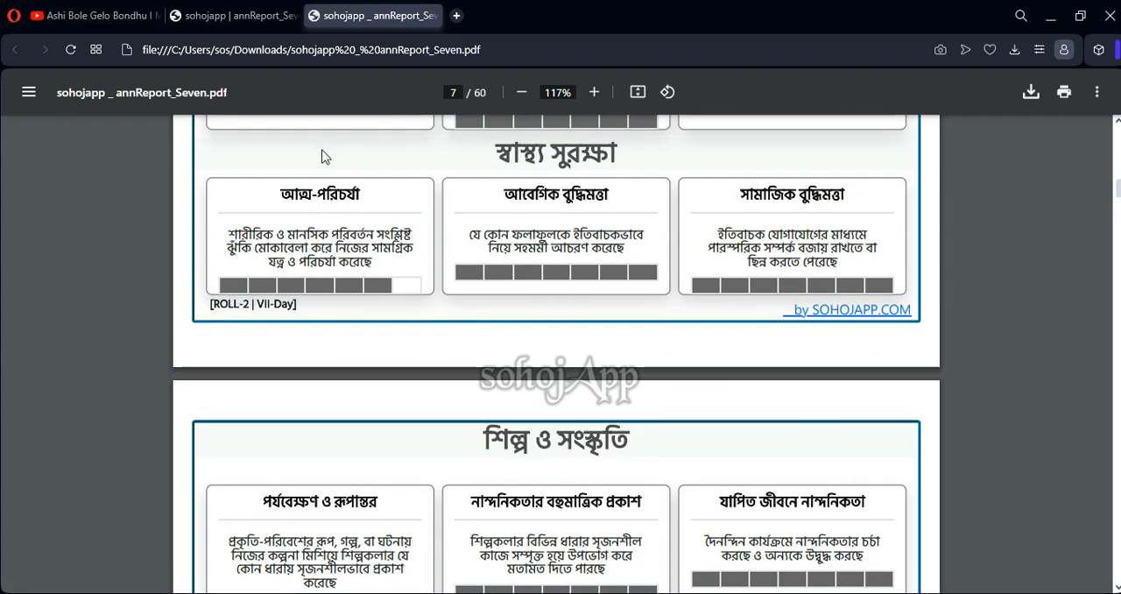
# Compare the generated class seven report on the website with the earlier pages of the annReport_Seven PDF
pyautogui.click(255, 19)
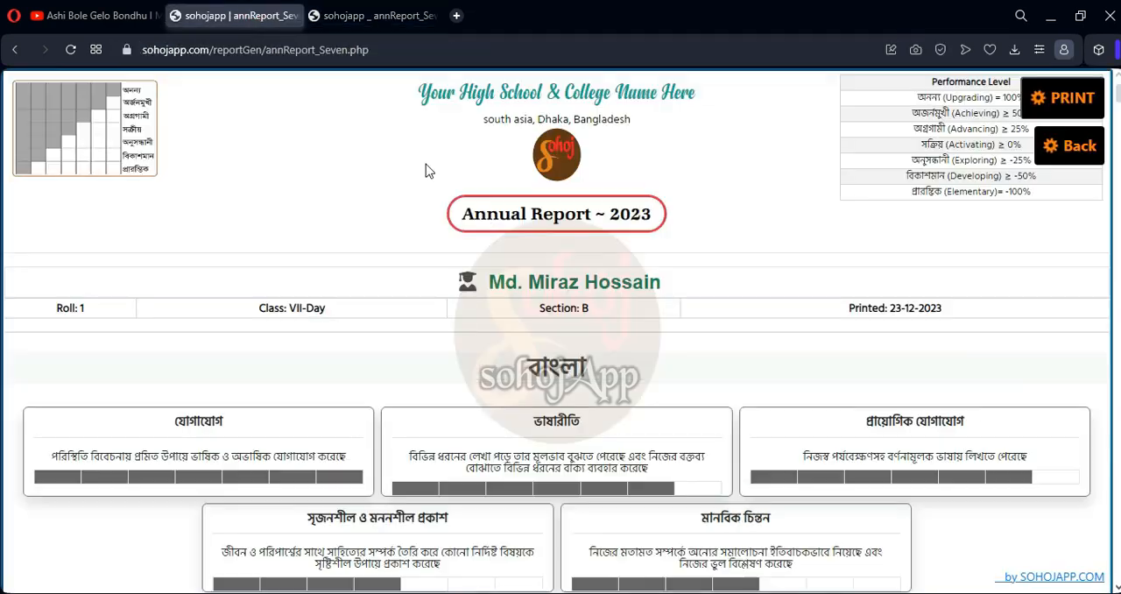
pyautogui.scroll(-9, 408, 241)
pyautogui.scroll(10, 406, 238)
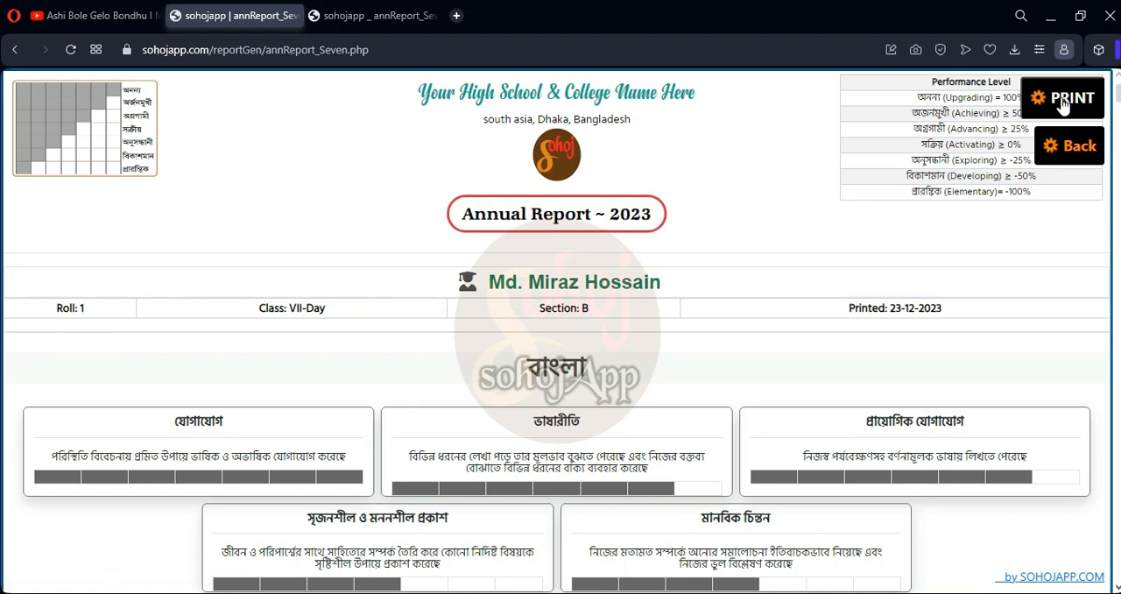
pyautogui.click(366, 17)
pyautogui.scroll(15, 521, 280)
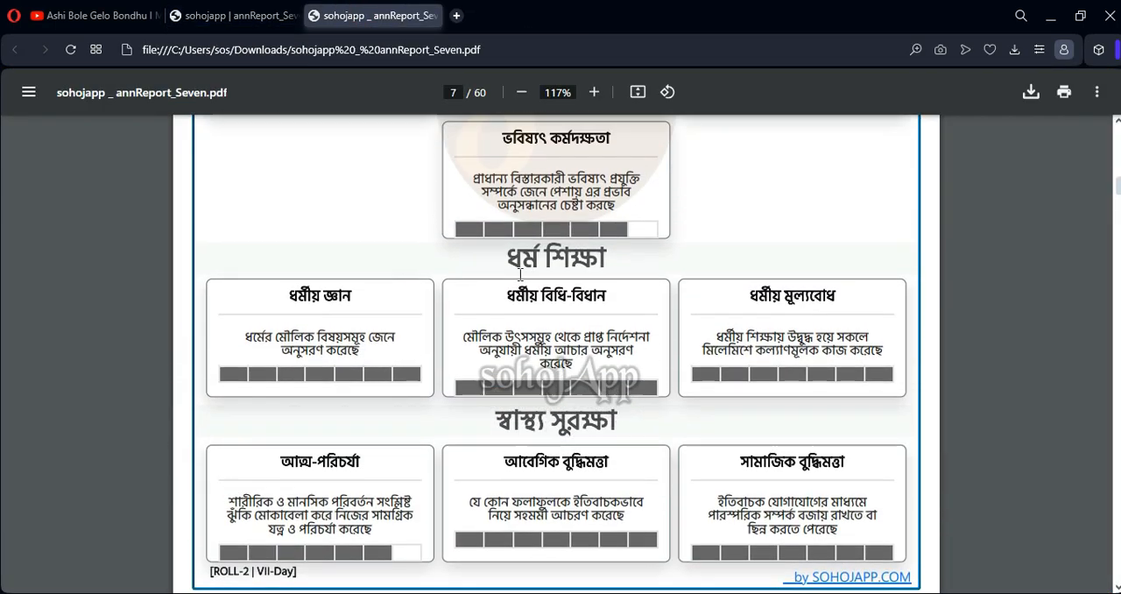
pyautogui.scroll(15, 521, 281)
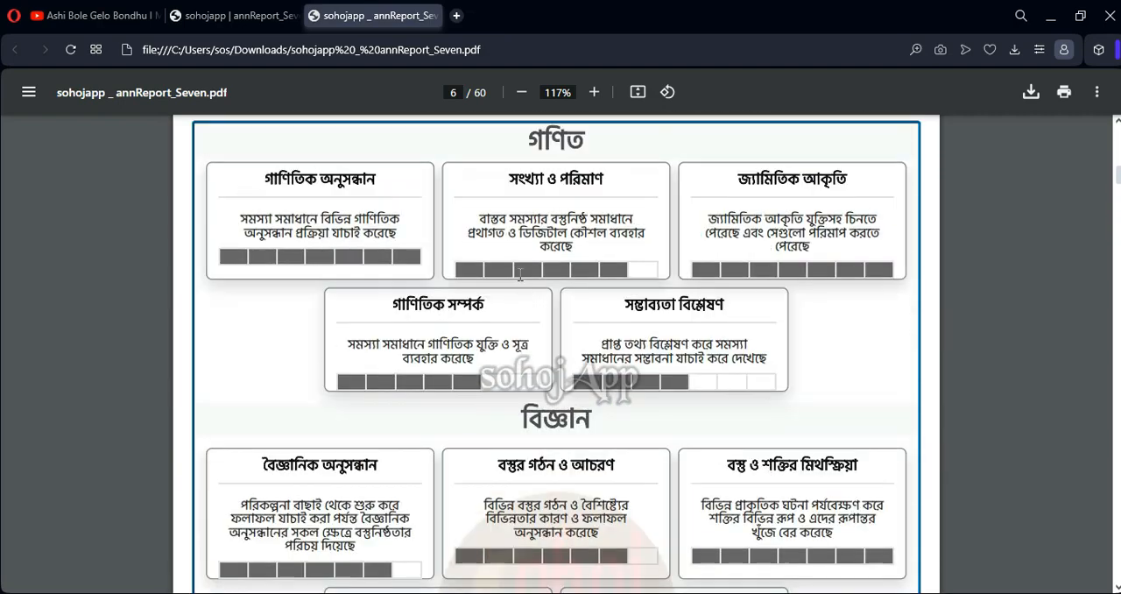
pyautogui.scroll(15, 520, 275)
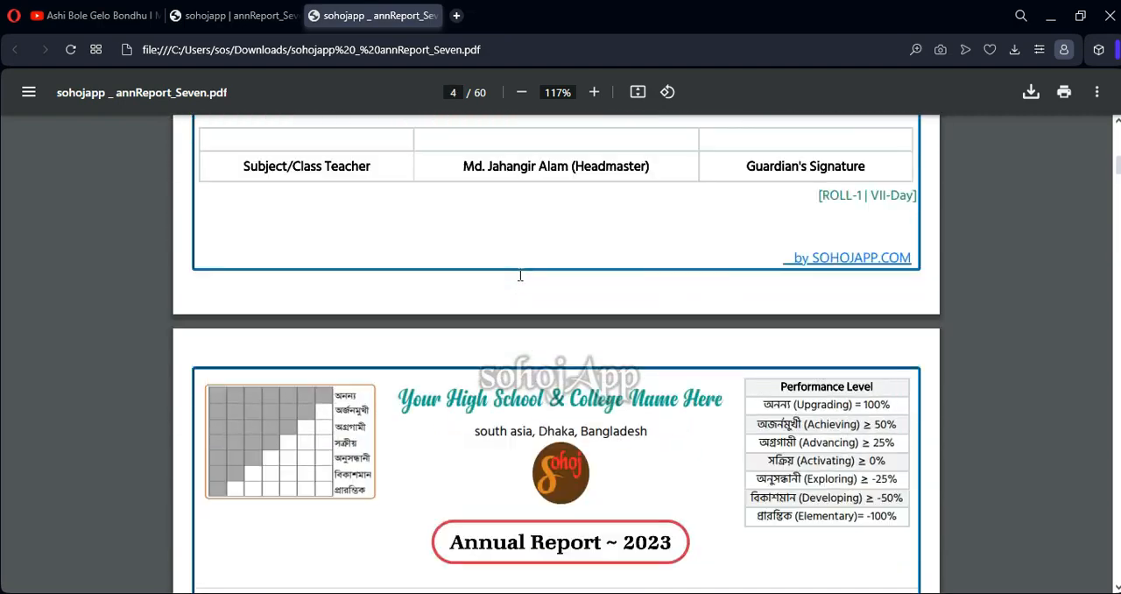
pyautogui.scroll(11, 521, 275)
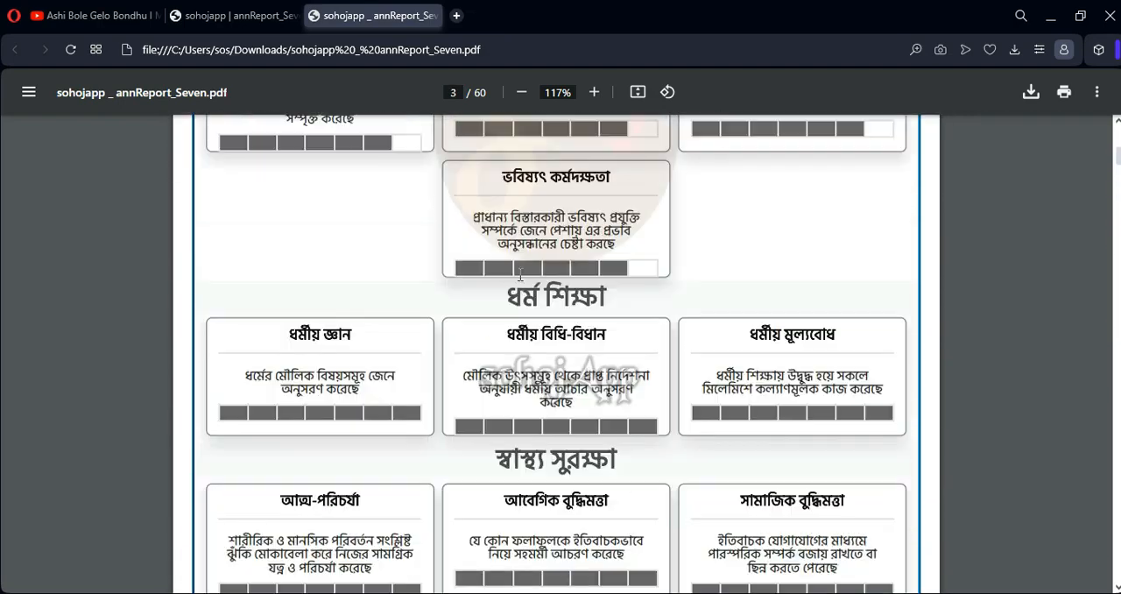
# Leave the generated class seven report on the website and open the Report Cards page
pyautogui.click(230, 16)
pyautogui.click(1064, 151)
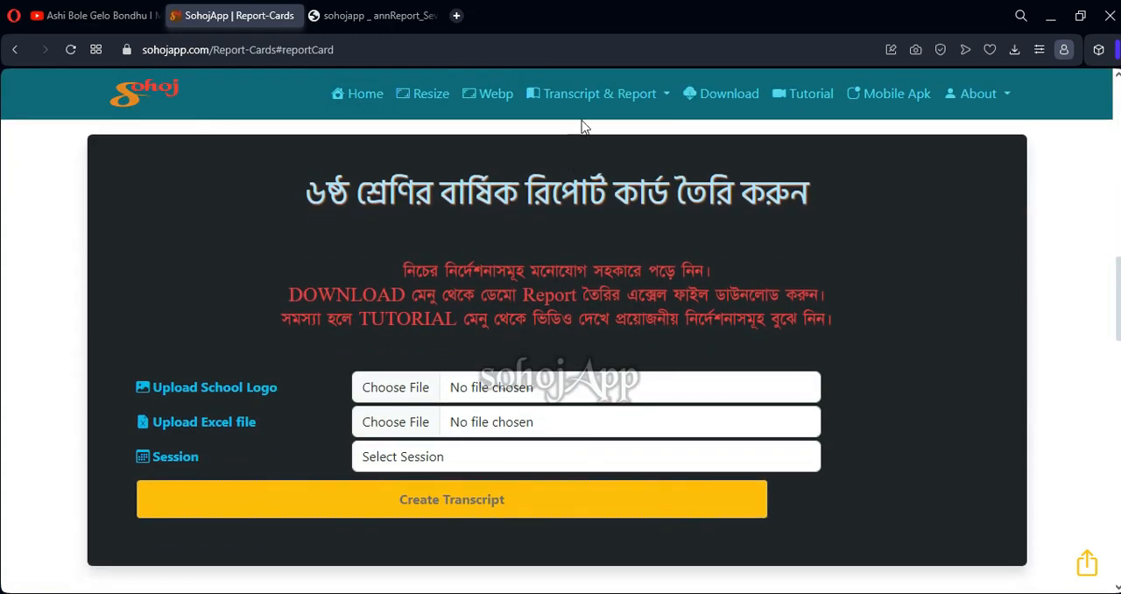
pyautogui.click(587, 98)
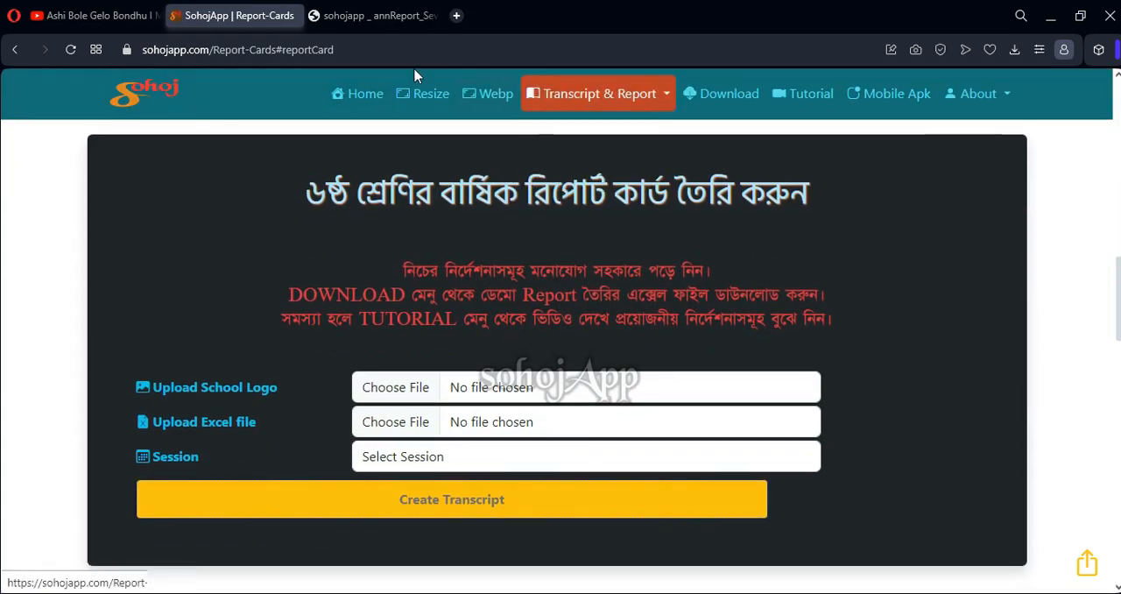
pyautogui.moveTo(596, 98)
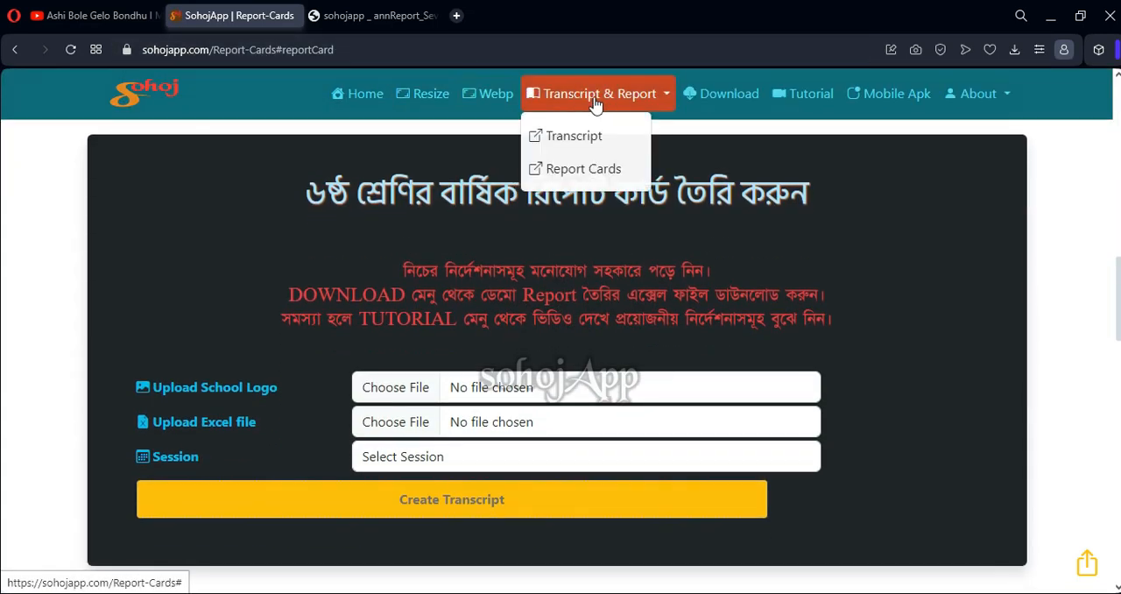
pyautogui.click(578, 169)
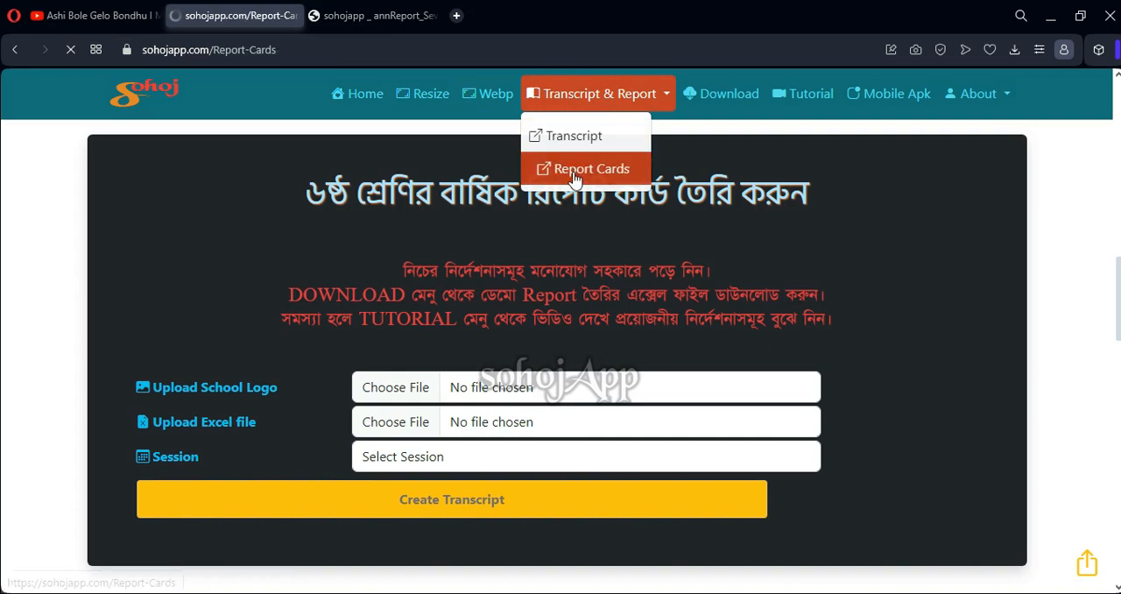
# Review the class six and class seven report card upload forms and the instructions for preparing the Excel file
pyautogui.scroll(-10, 453, 245)
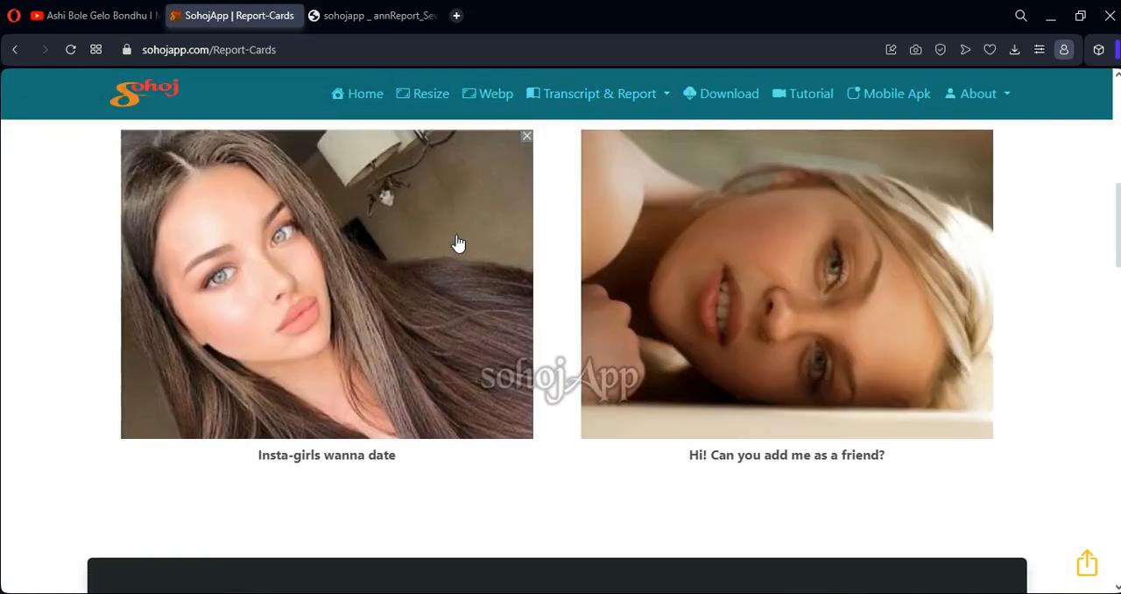
pyautogui.scroll(-2, 454, 242)
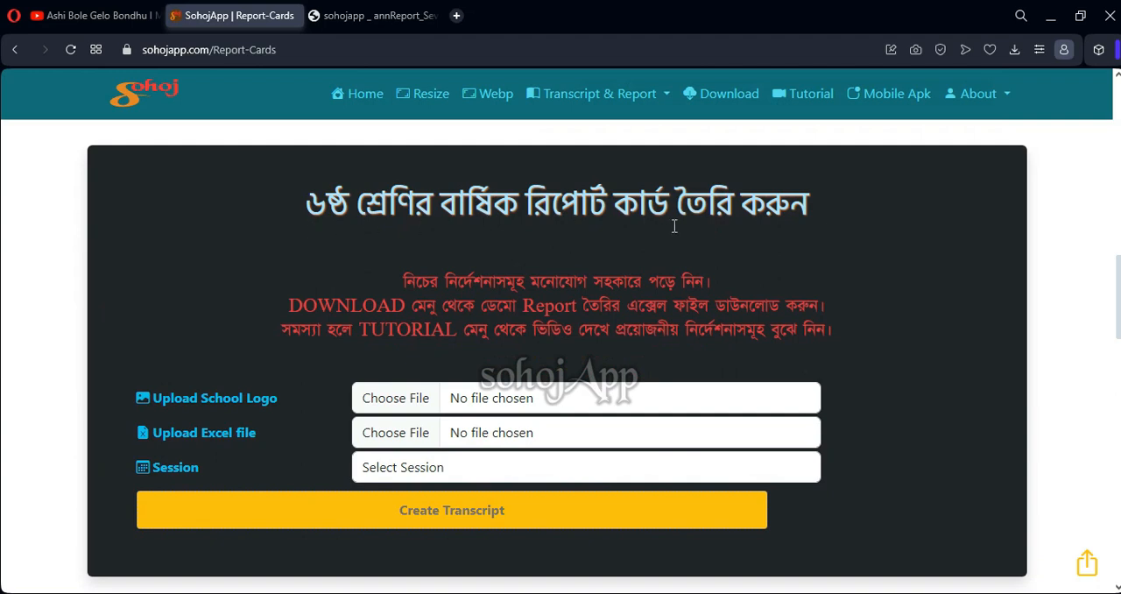
pyautogui.scroll(-3, 453, 245)
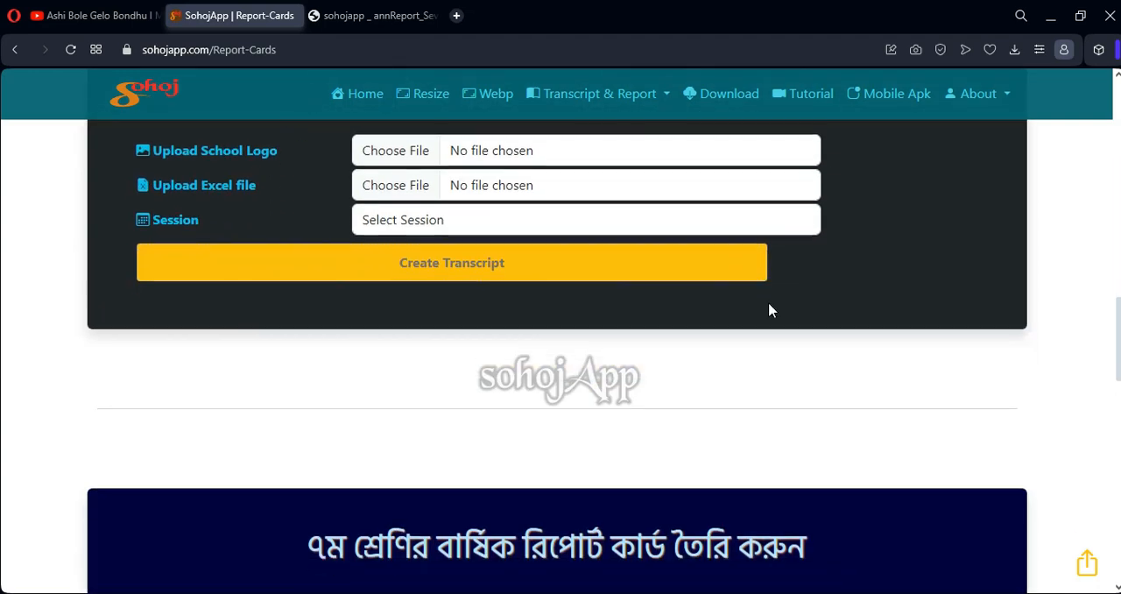
pyautogui.scroll(3, 342, 193)
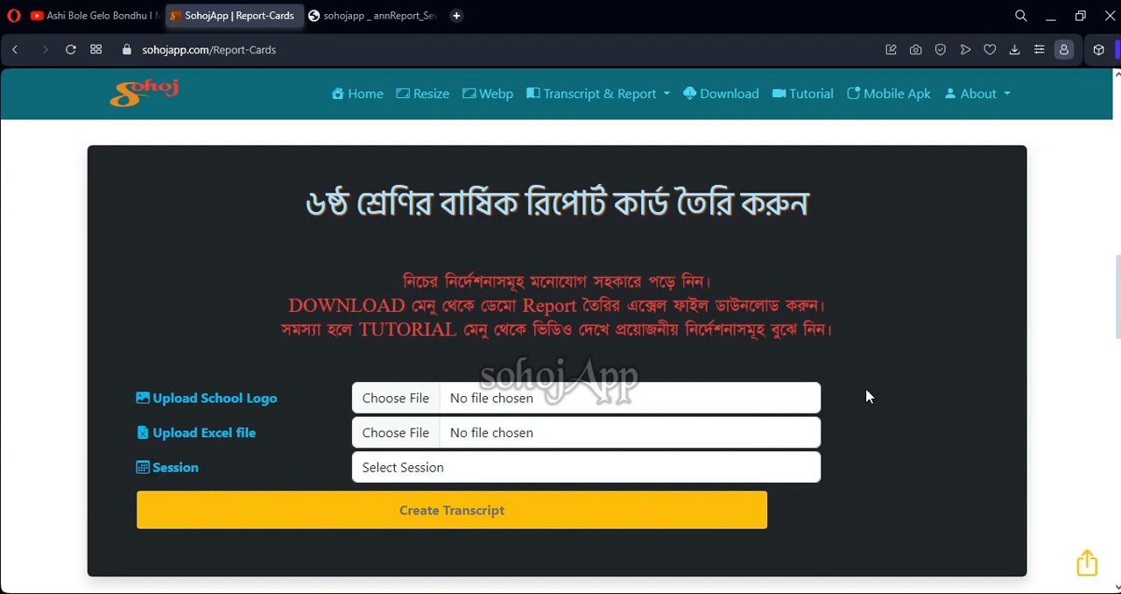
pyautogui.scroll(-5, 868, 393)
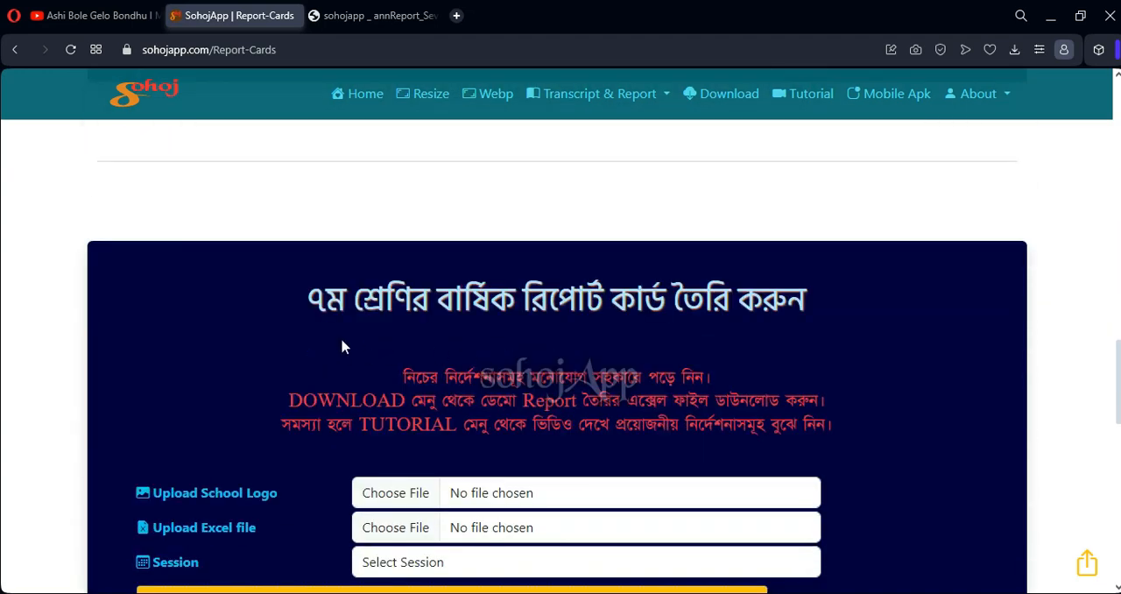
pyautogui.scroll(-1, 538, 311)
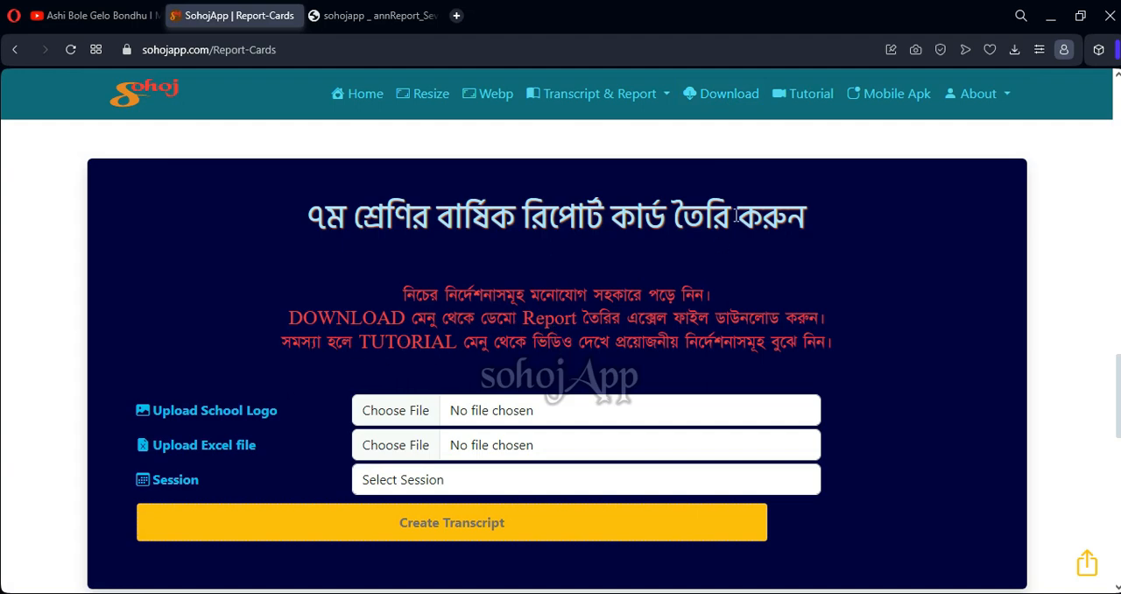
pyautogui.scroll(-5, 500, 341)
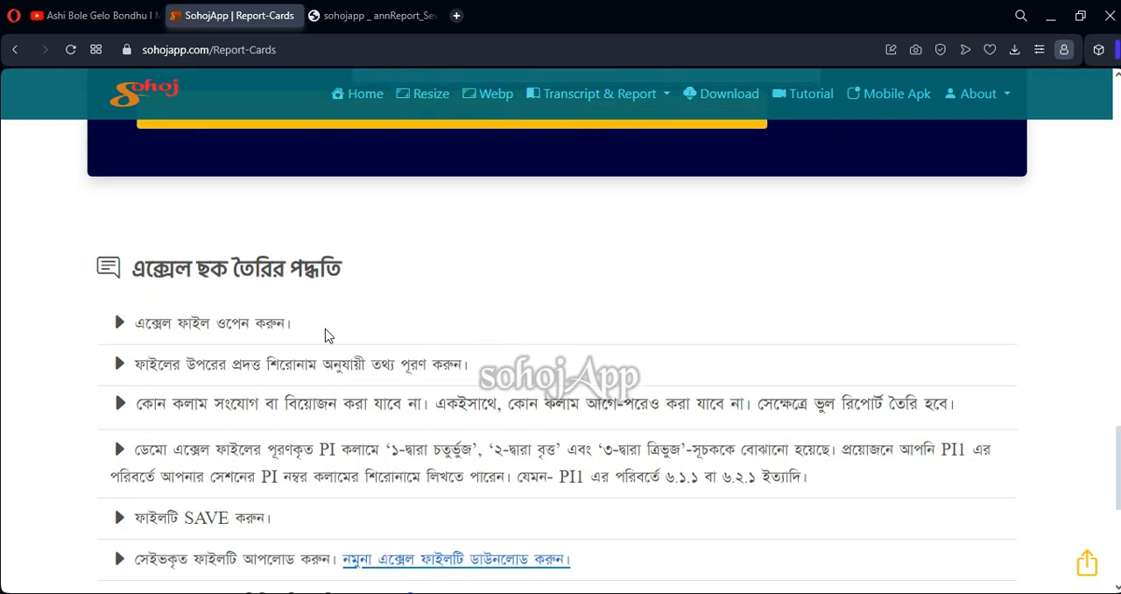
pyautogui.scroll(-2, 254, 308)
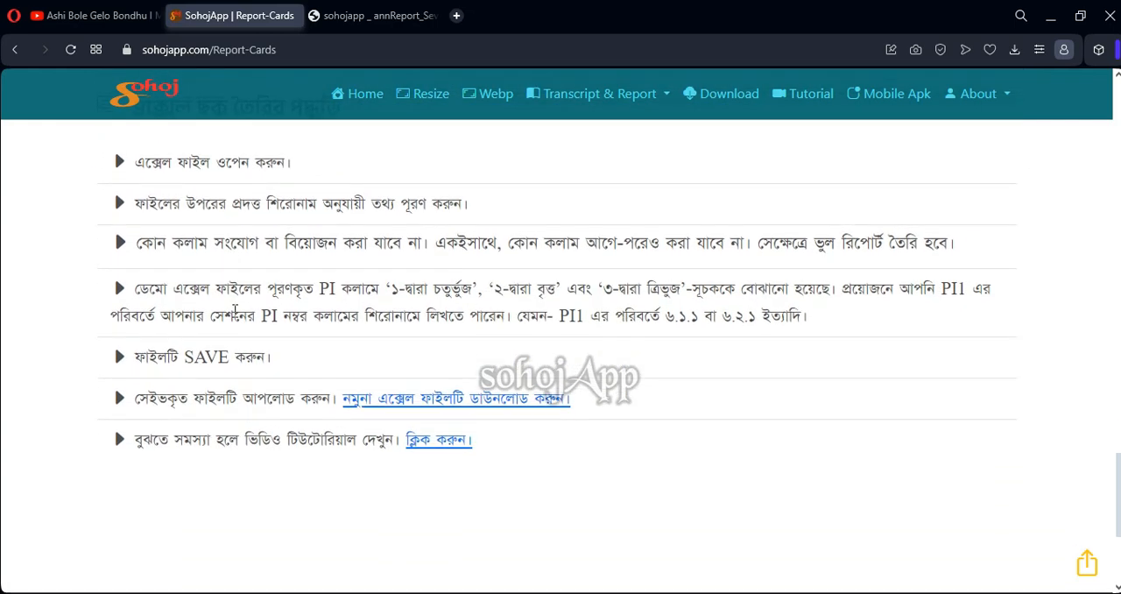
pyautogui.scroll(-2, 275, 342)
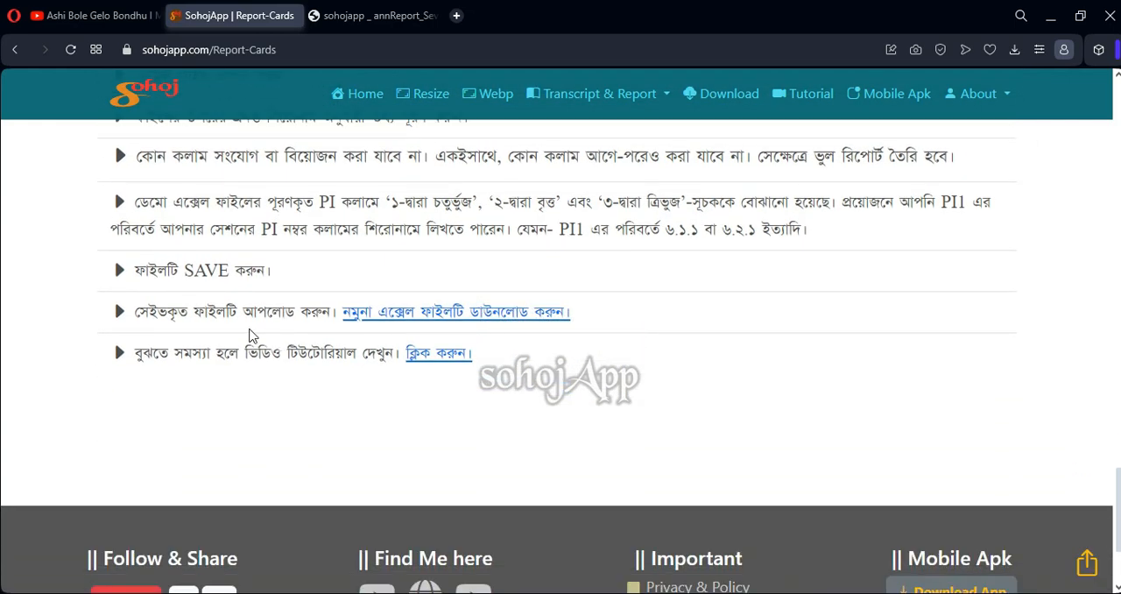
pyautogui.scroll(1, 251, 335)
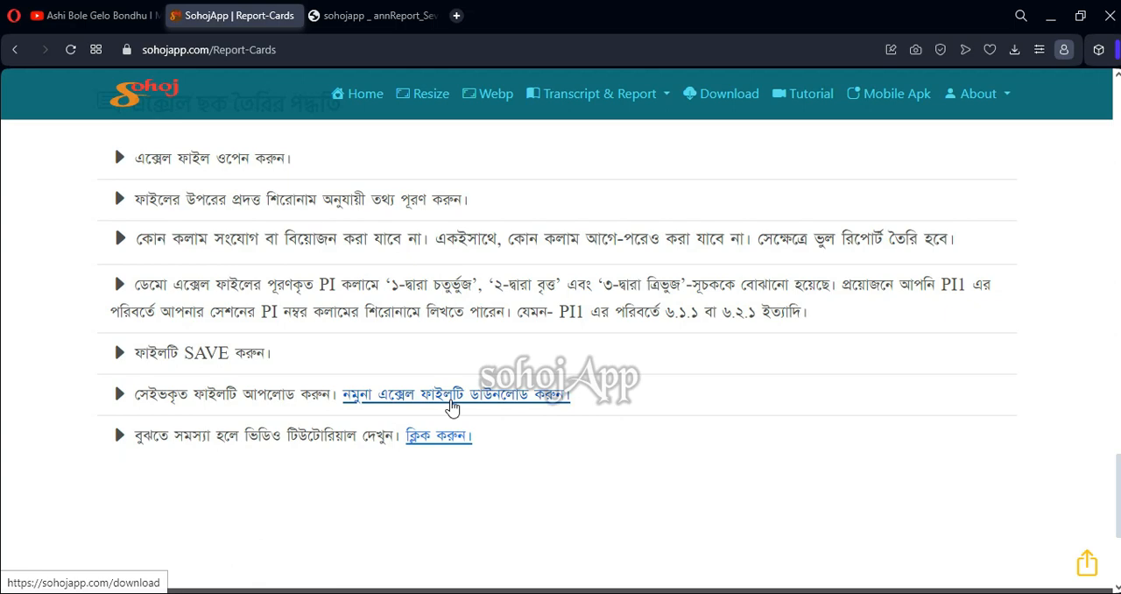
# Go to the sample Excel file downloads and open the class six report spreadsheet
pyautogui.click(452, 407)
pyautogui.scroll(-3, 417, 330)
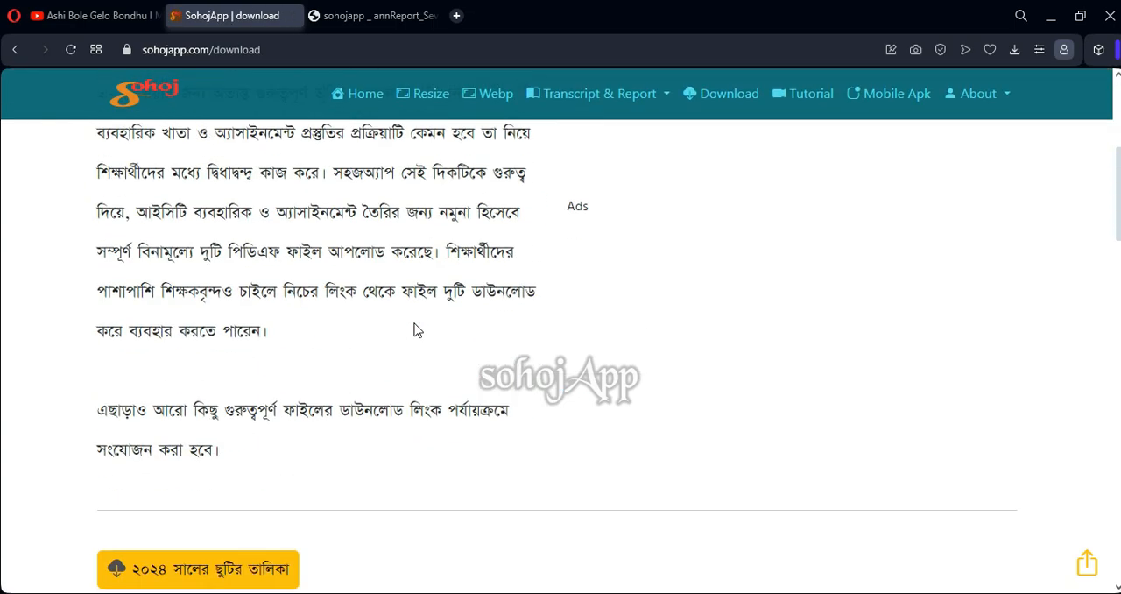
pyautogui.scroll(-6, 417, 330)
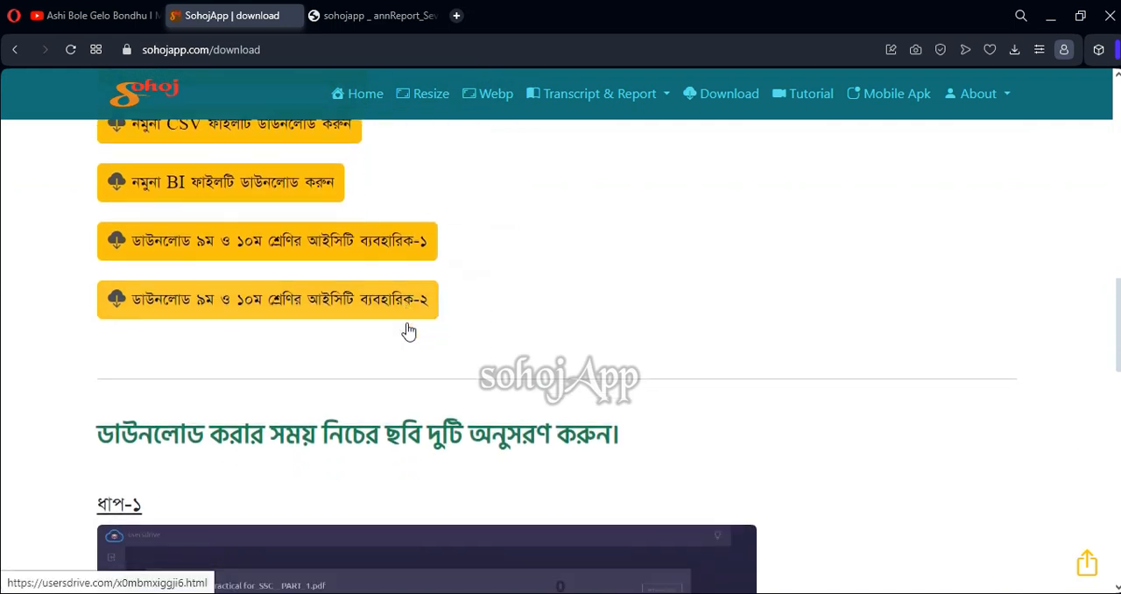
pyautogui.scroll(5, 409, 326)
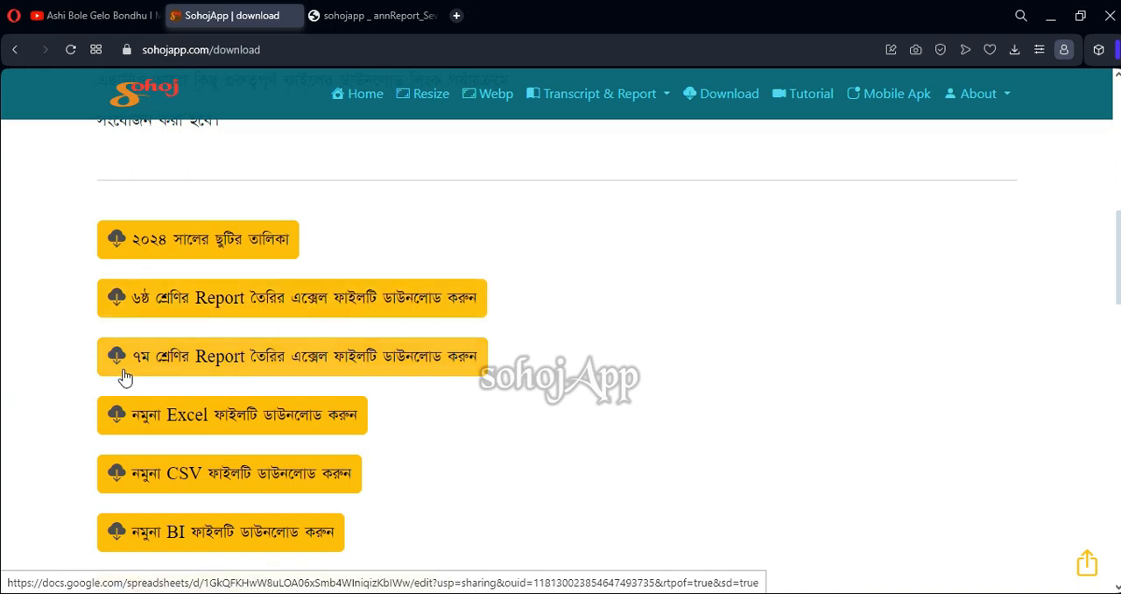
pyautogui.click(218, 303)
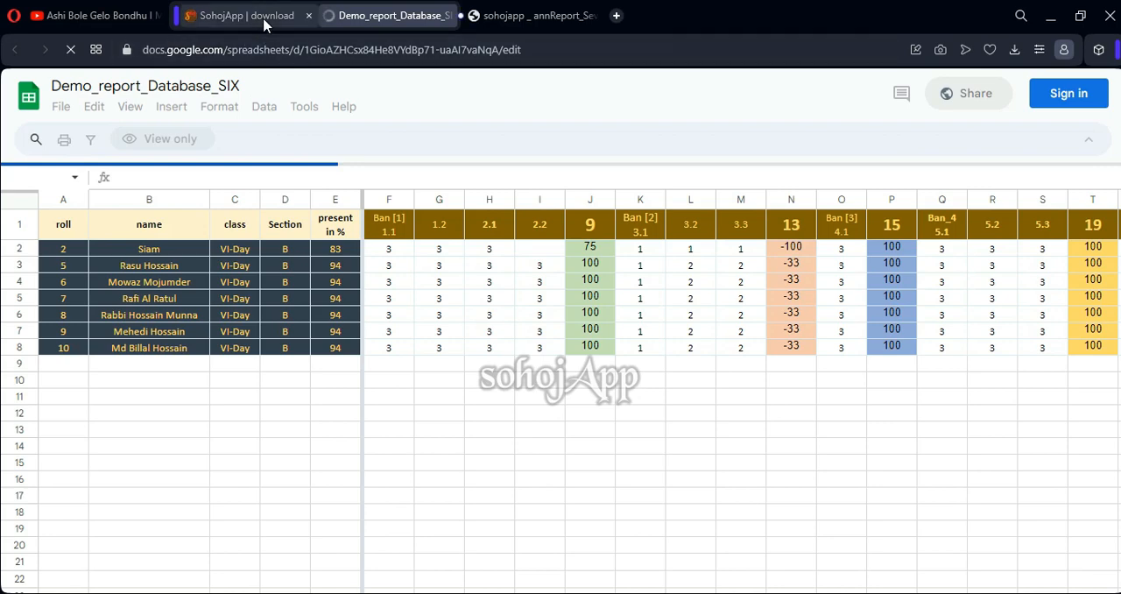
# Open the class seven report spreadsheet from the SohojApp downloads and compare it with the class six spreadsheet
pyautogui.click(265, 21)
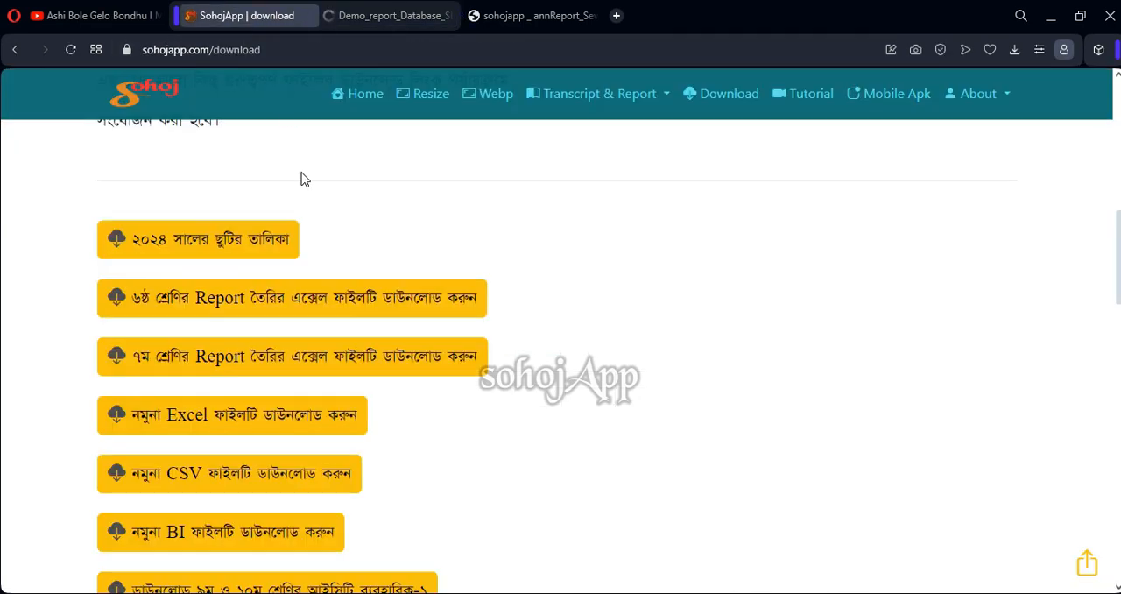
pyautogui.click(235, 361)
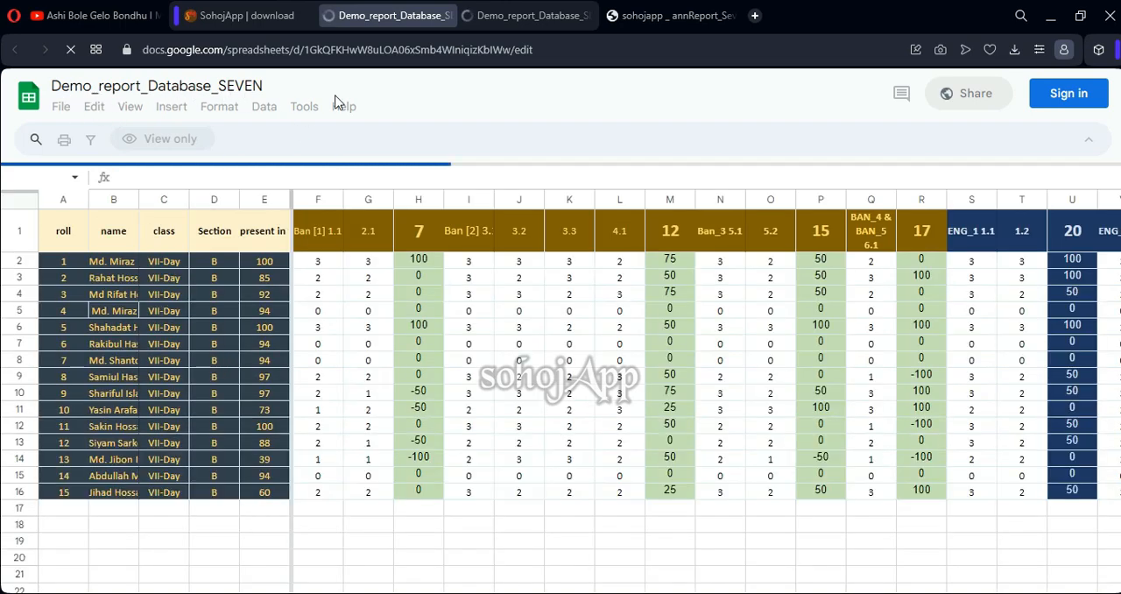
pyautogui.click(528, 16)
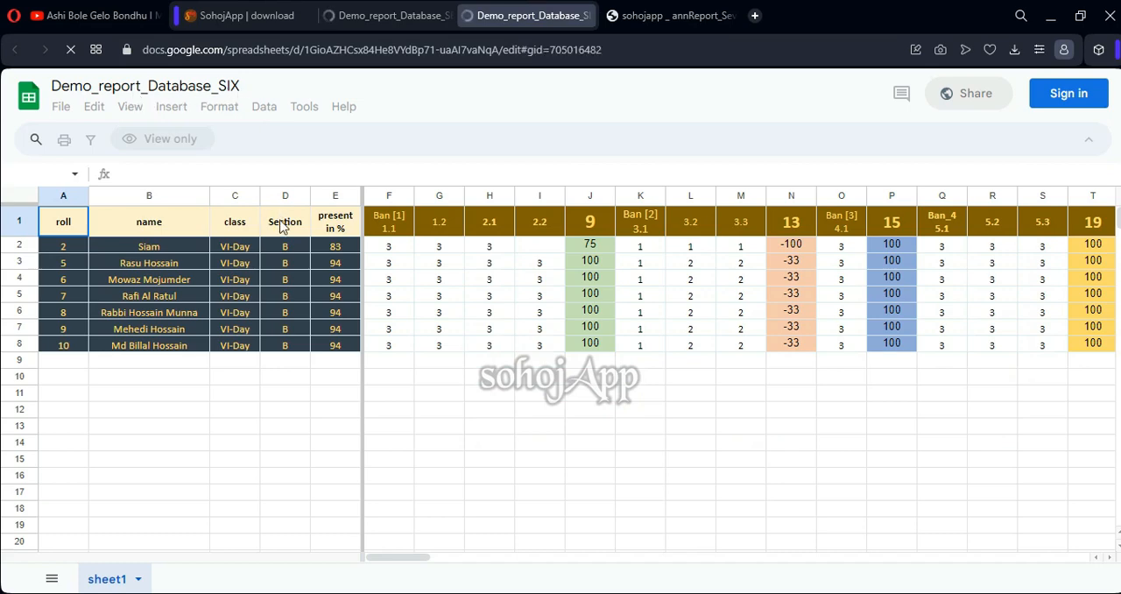
pyautogui.click(395, 23)
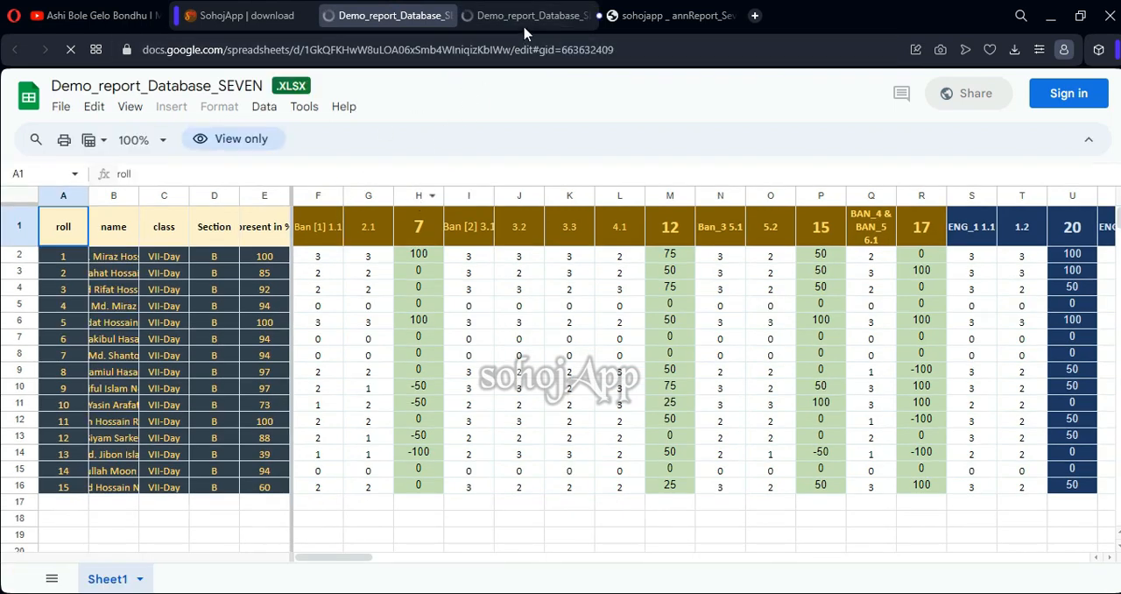
# Show the download format options for Demo_report_Database_SEVEN and close both online demo spreadsheets
pyautogui.click(62, 106)
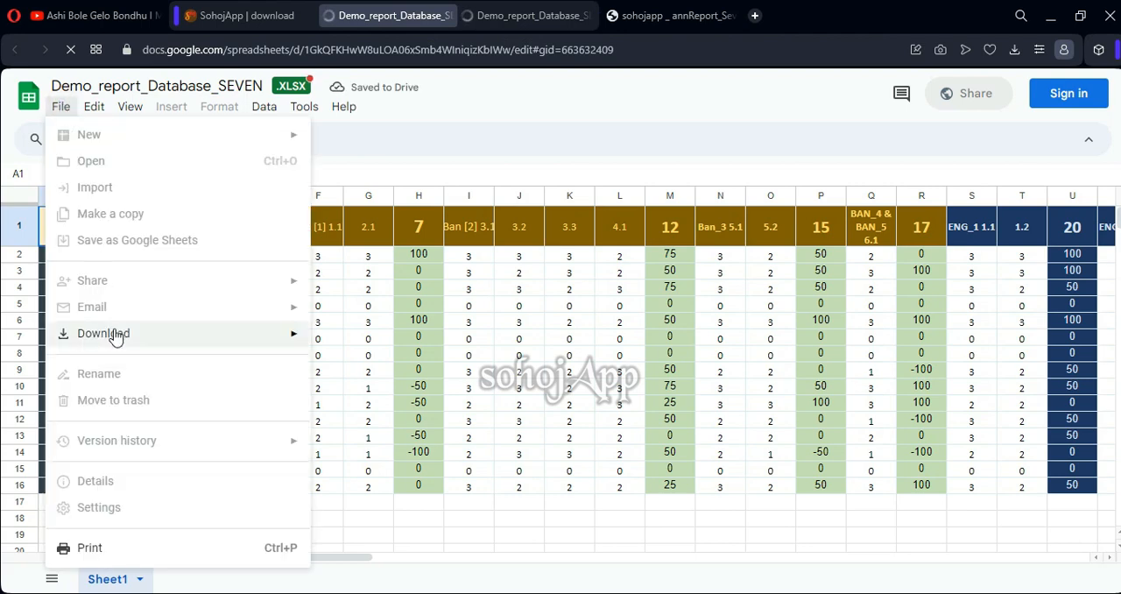
pyautogui.moveTo(113, 332)
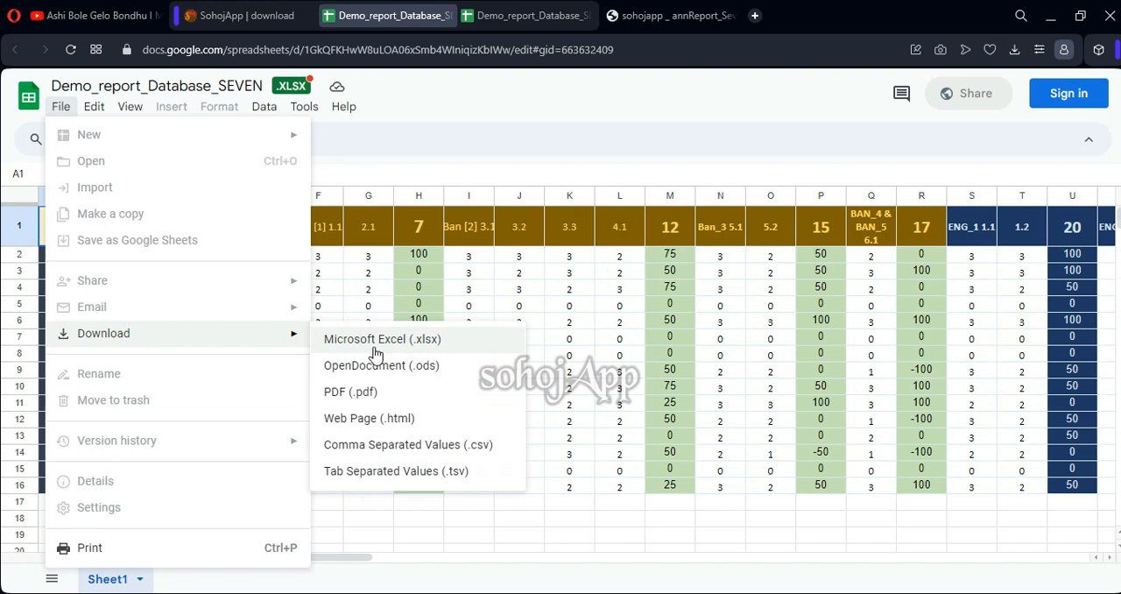
pyautogui.click(447, 16)
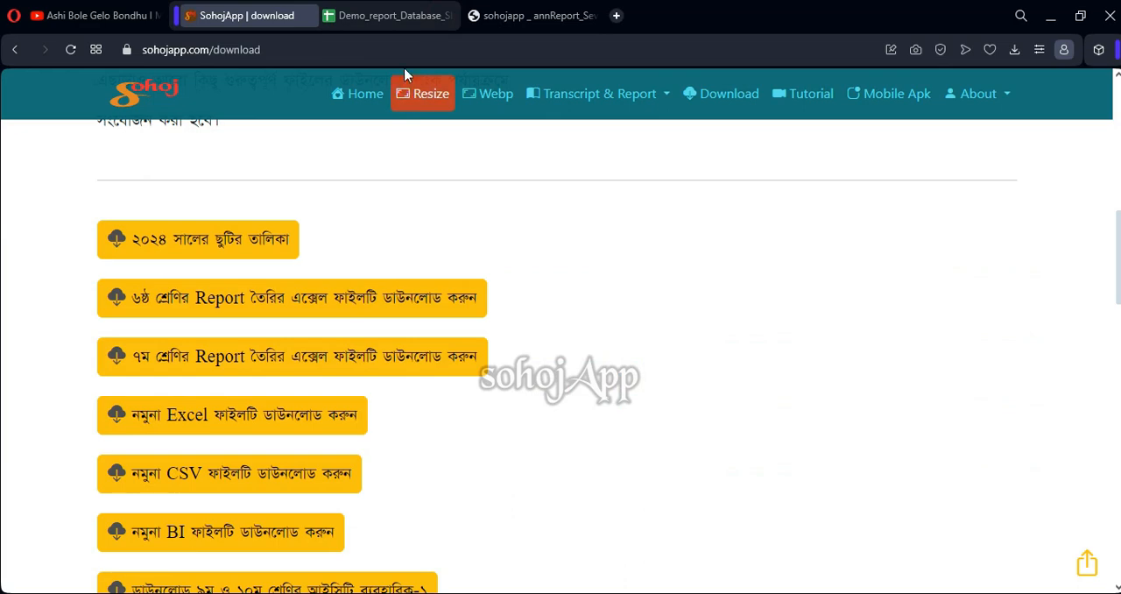
pyautogui.click(416, 22)
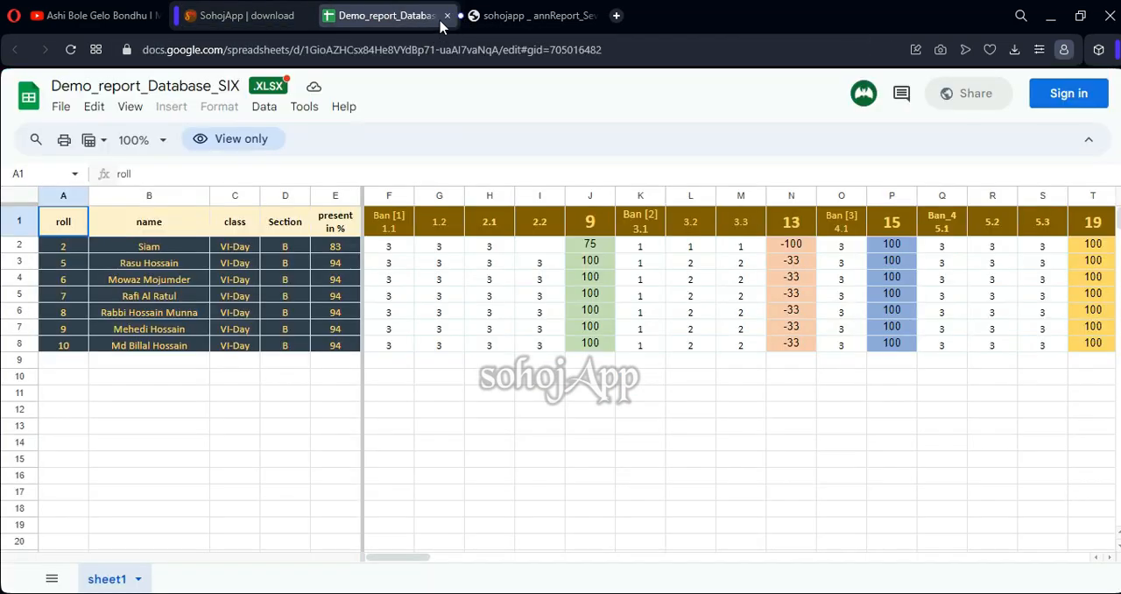
pyautogui.click(446, 16)
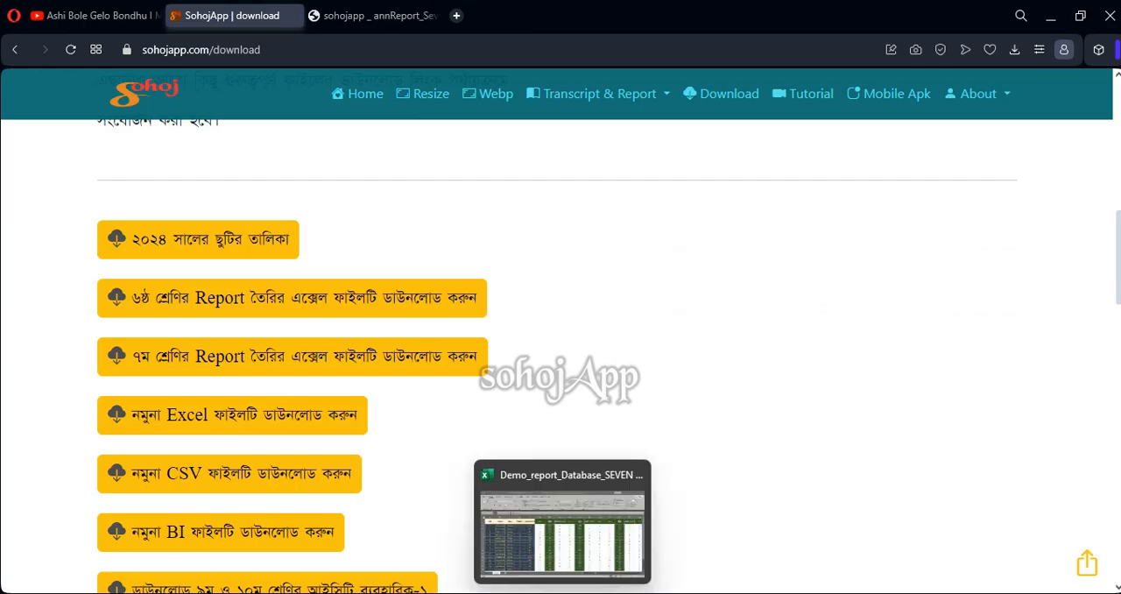
# Switch to Demo_report_Database_SEVEN in Excel and widen the "present in %" column to fit its heading
pyautogui.click(508, 491)
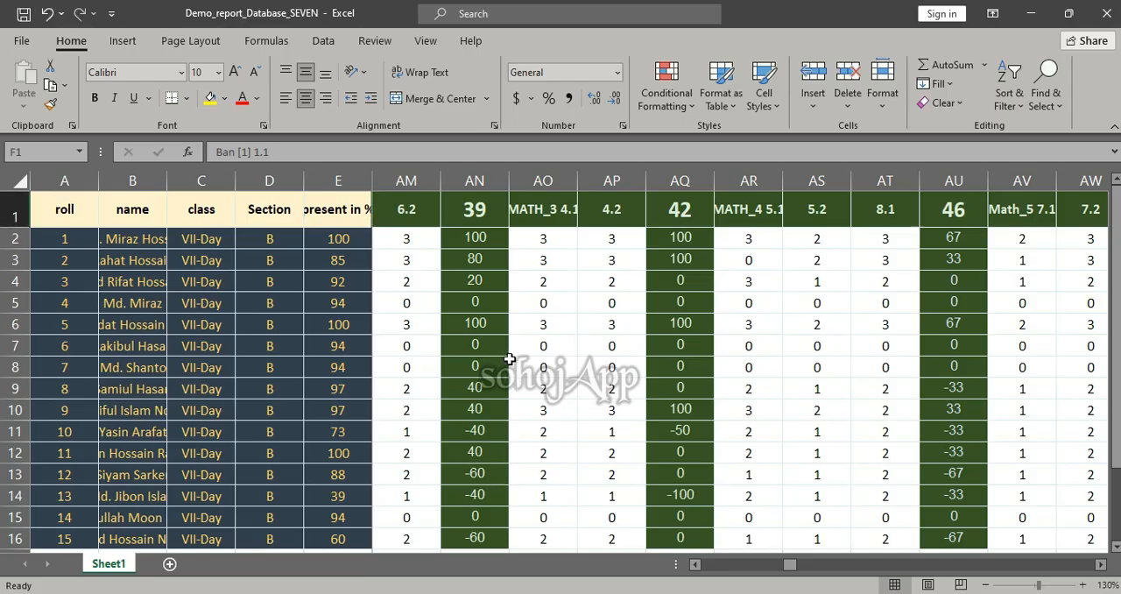
pyautogui.scroll(-2, 509, 360)
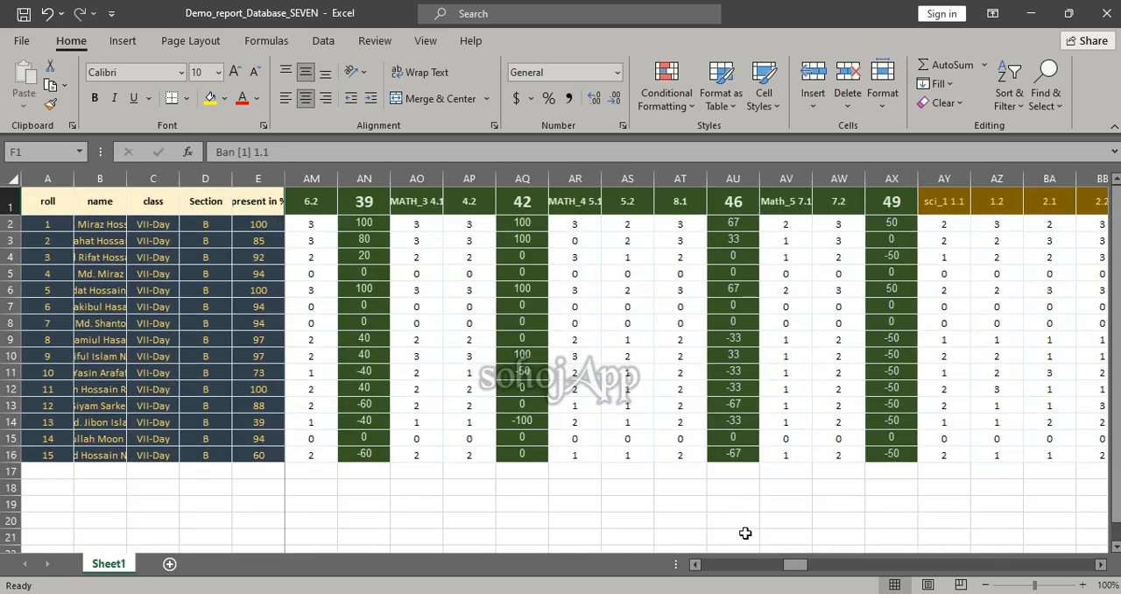
pyautogui.moveTo(793, 565); pyautogui.dragTo(696, 580)
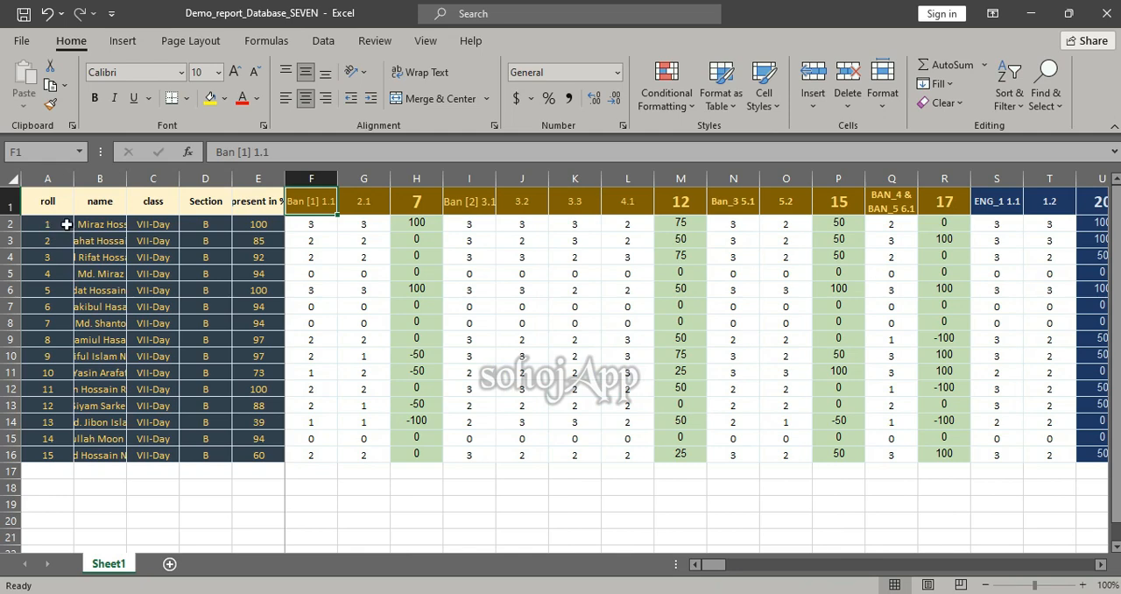
pyautogui.click(258, 201)
pyautogui.doubleClick(283, 178)
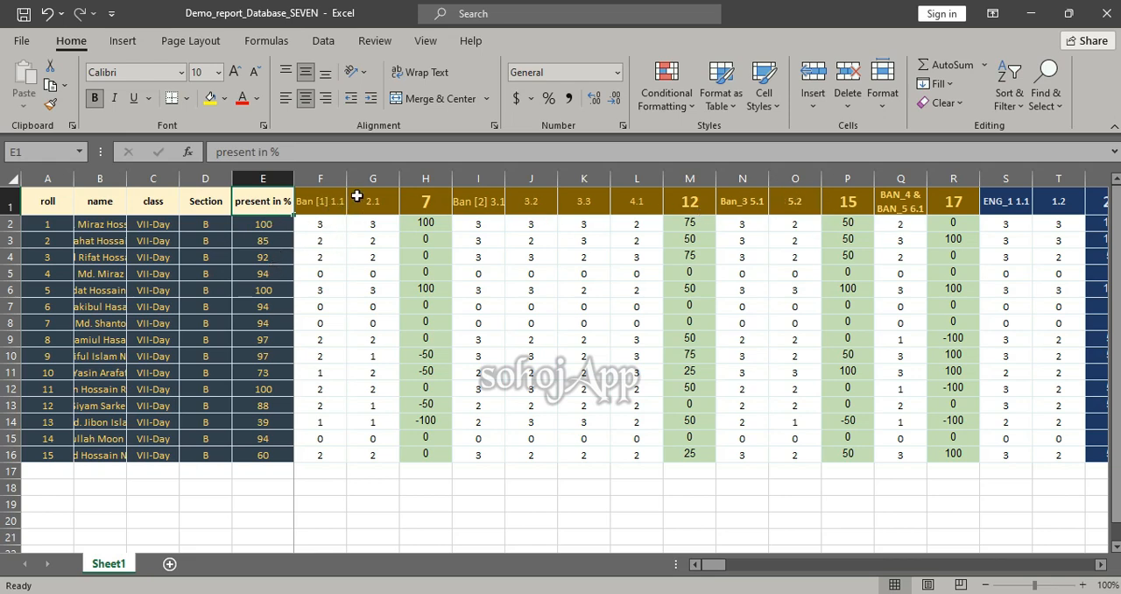
# Review the Bangla, English and Math indicator headings across row 1 of the class seven sheet
pyautogui.moveTo(319, 200); pyautogui.dragTo(953, 201)
pyautogui.hscroll(4, 675, 285)
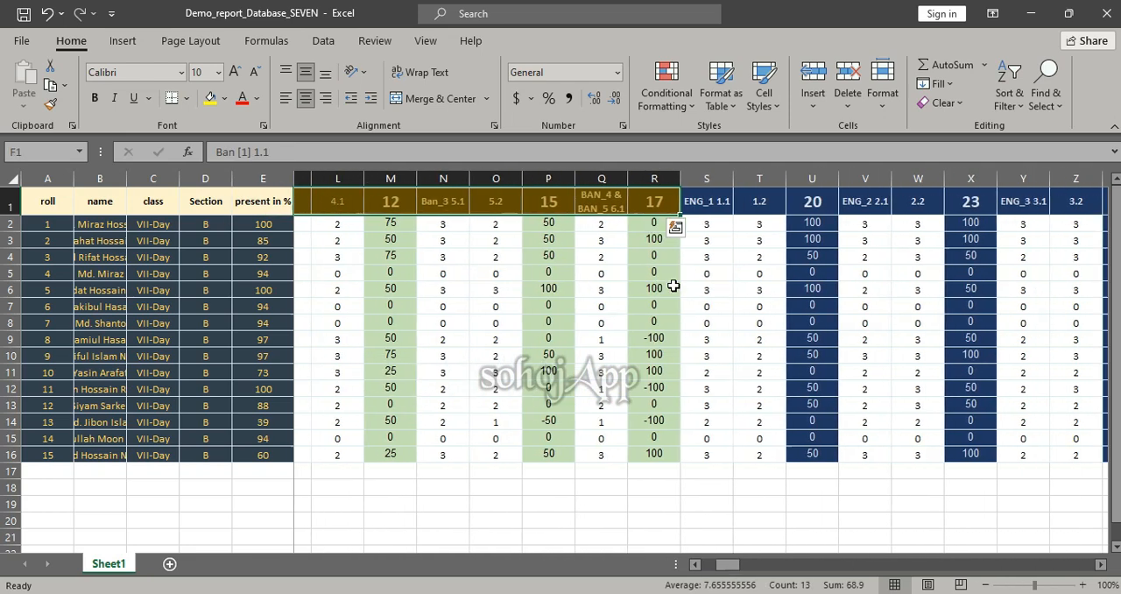
pyautogui.moveTo(389, 200); pyautogui.dragTo(1003, 201)
pyautogui.hscroll(2, 644, 358)
pyautogui.hscroll(3, 645, 358)
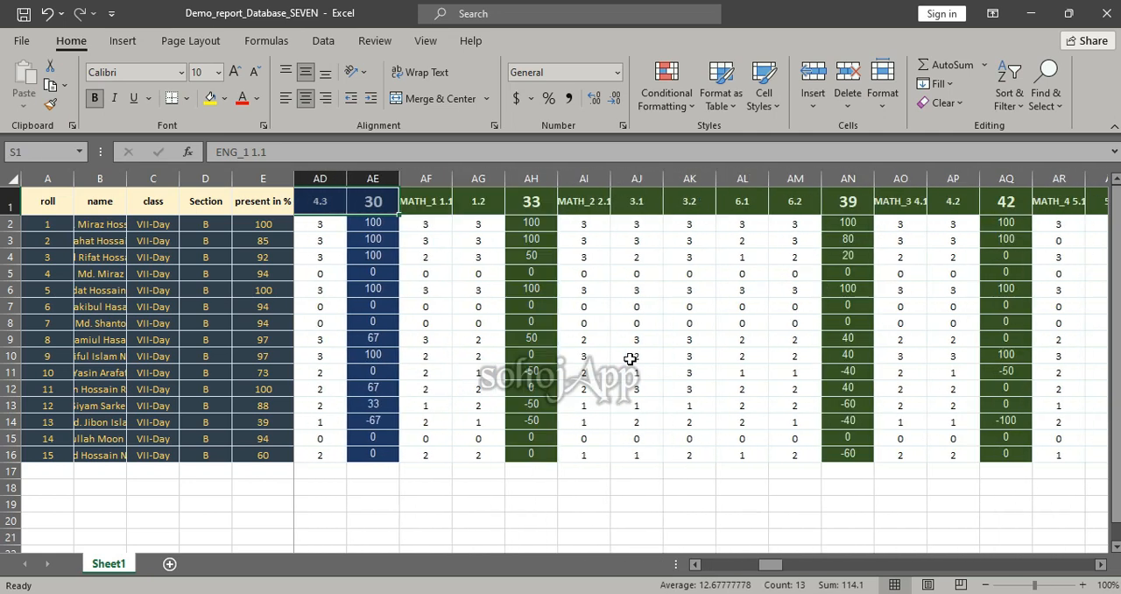
pyautogui.moveTo(427, 203); pyautogui.dragTo(1021, 198)
pyautogui.click(442, 205)
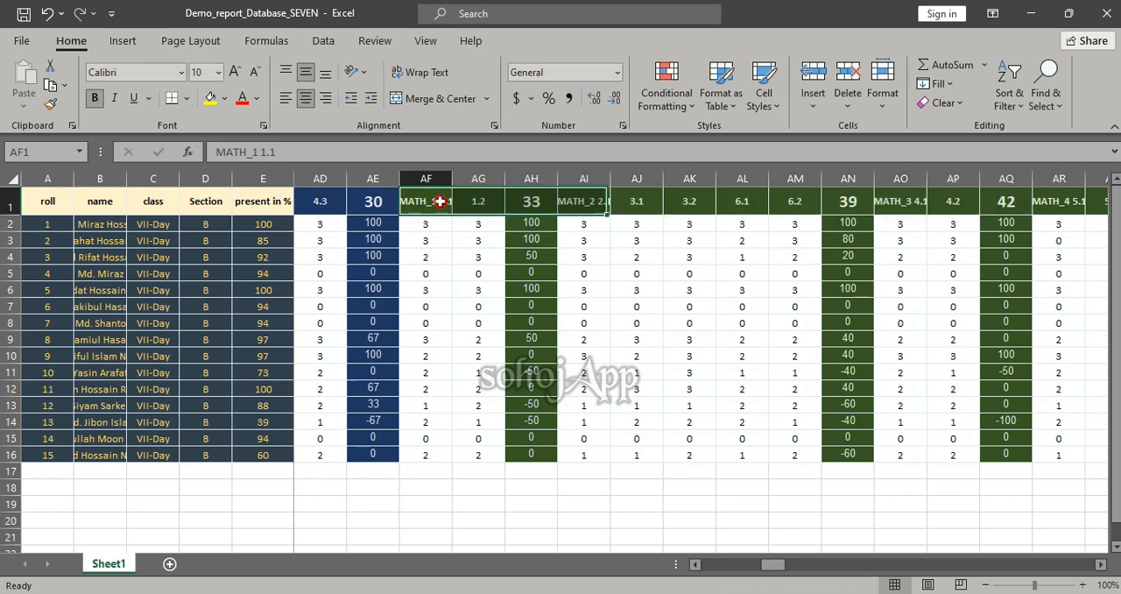
# Examine the students' marks under the Math_1 indicators 1.1 and 1.2 in the class seven sheet
pyautogui.click(467, 208)
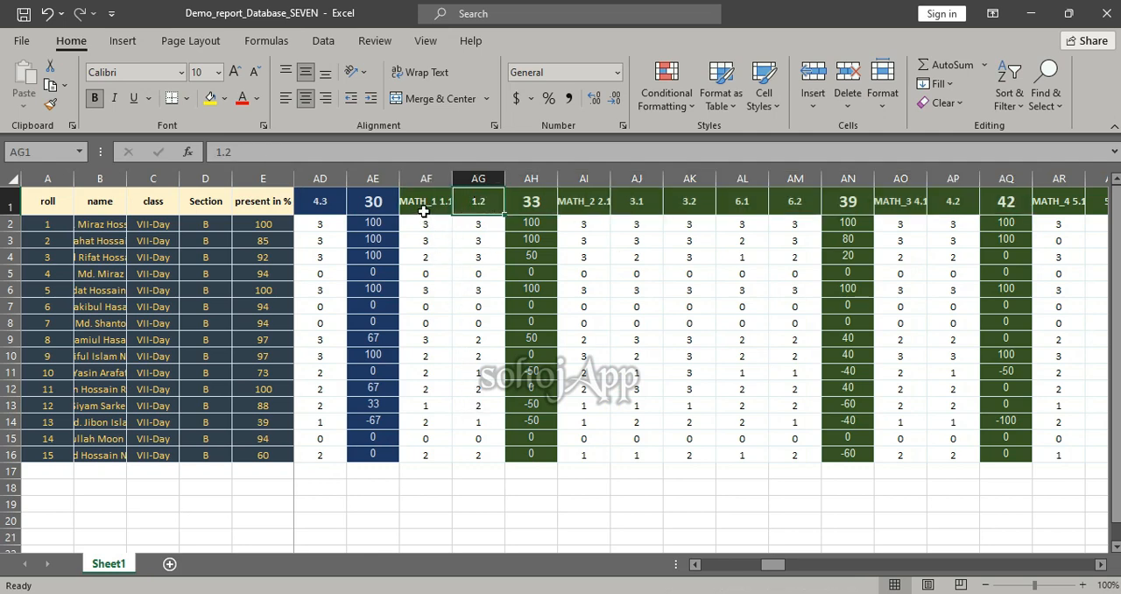
pyautogui.click(481, 224)
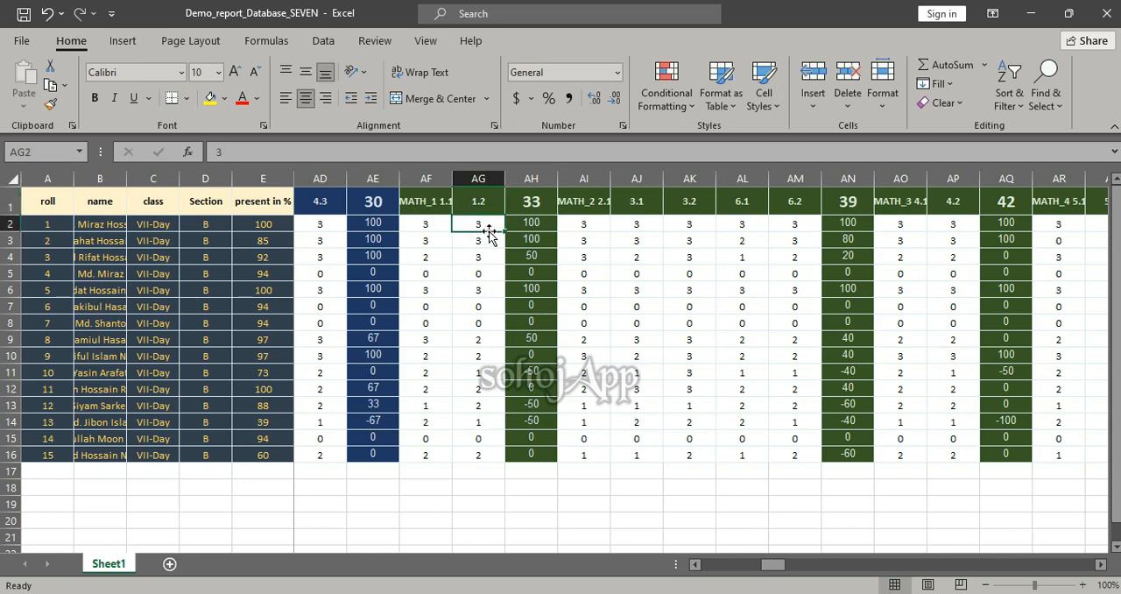
pyautogui.click(482, 452)
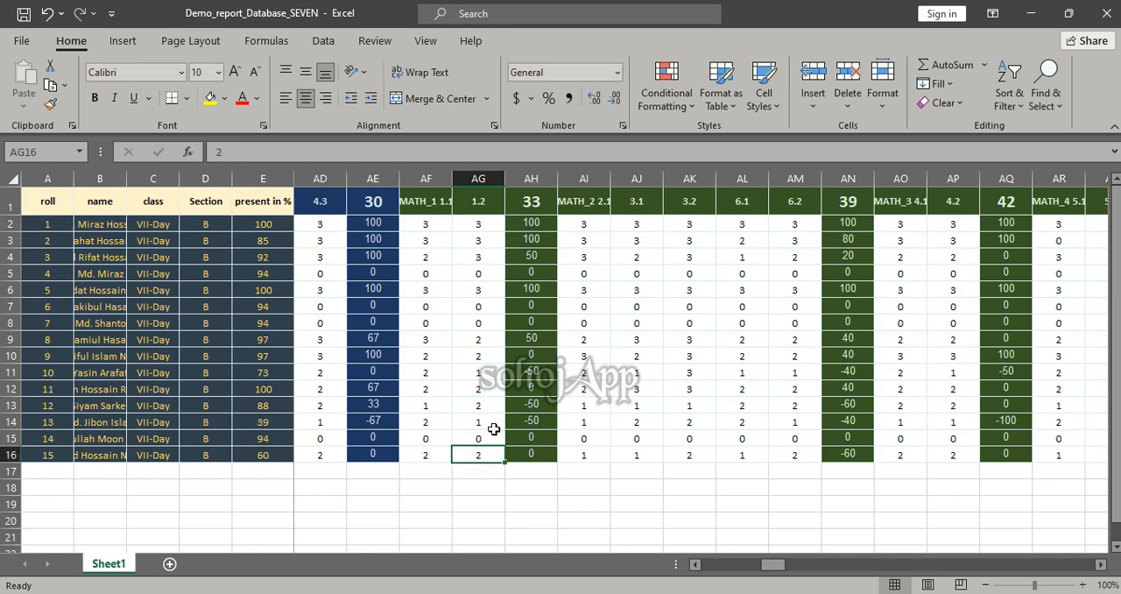
pyautogui.moveTo(490, 224); pyautogui.dragTo(491, 450)
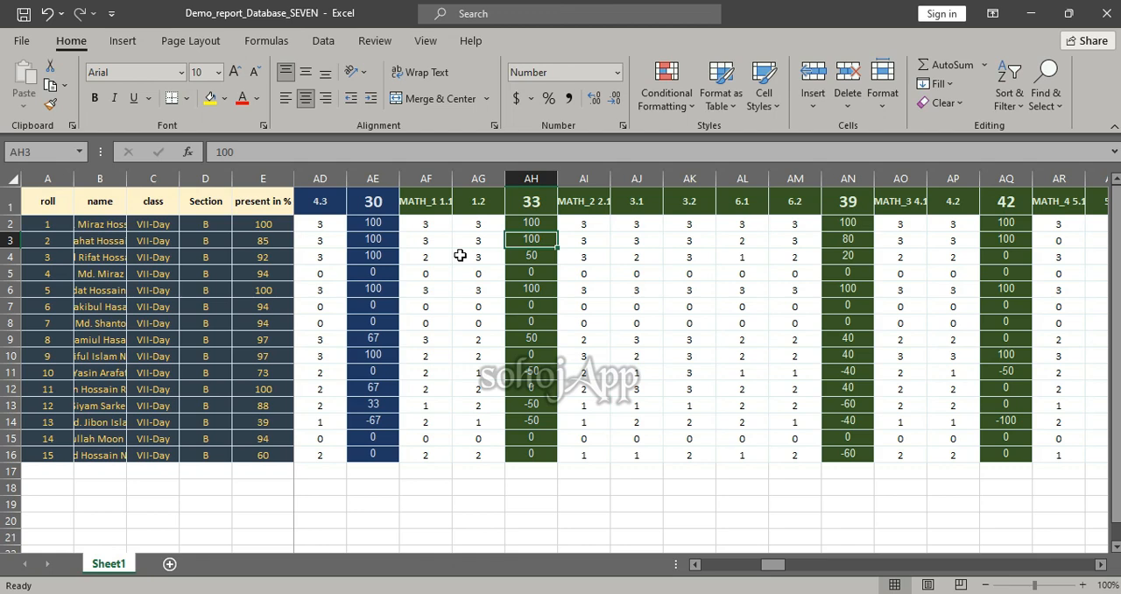
pyautogui.click(446, 253)
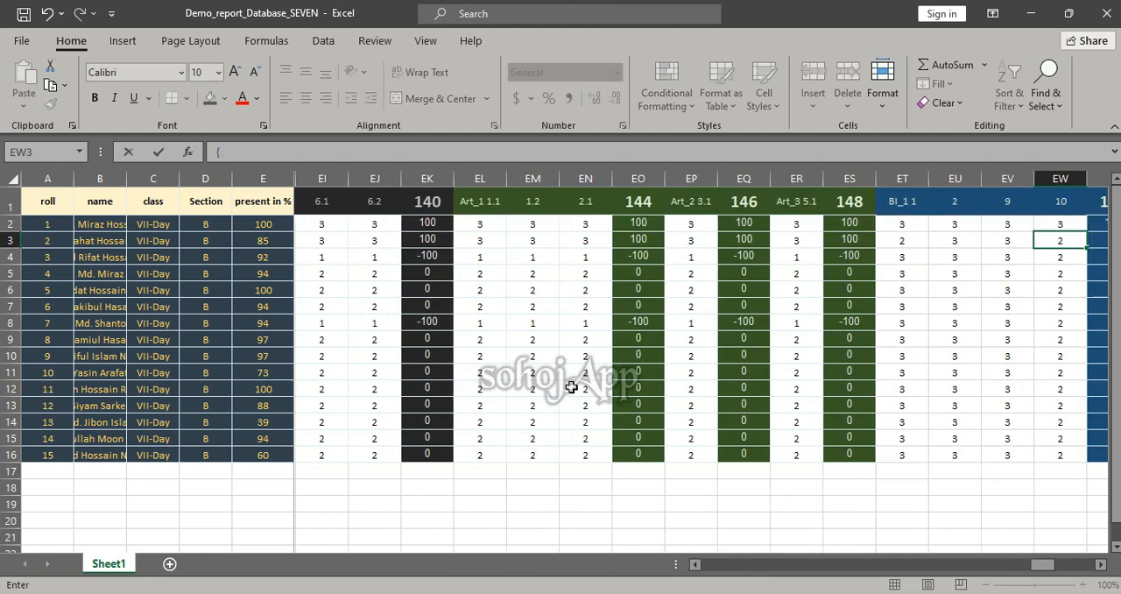
pyautogui.write('{')
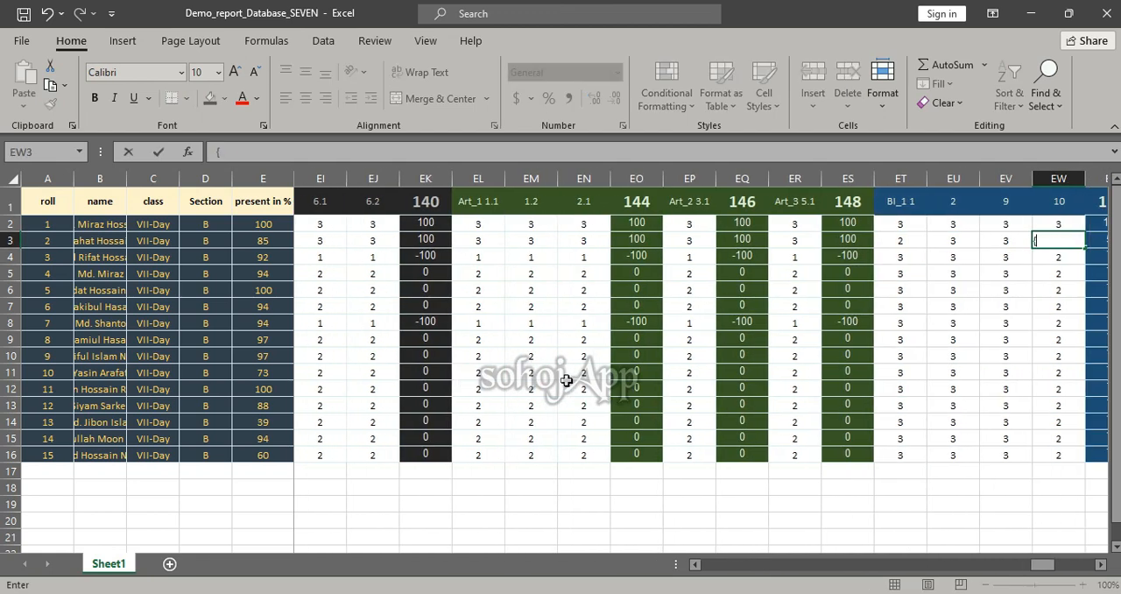
pyautogui.press('Escape')
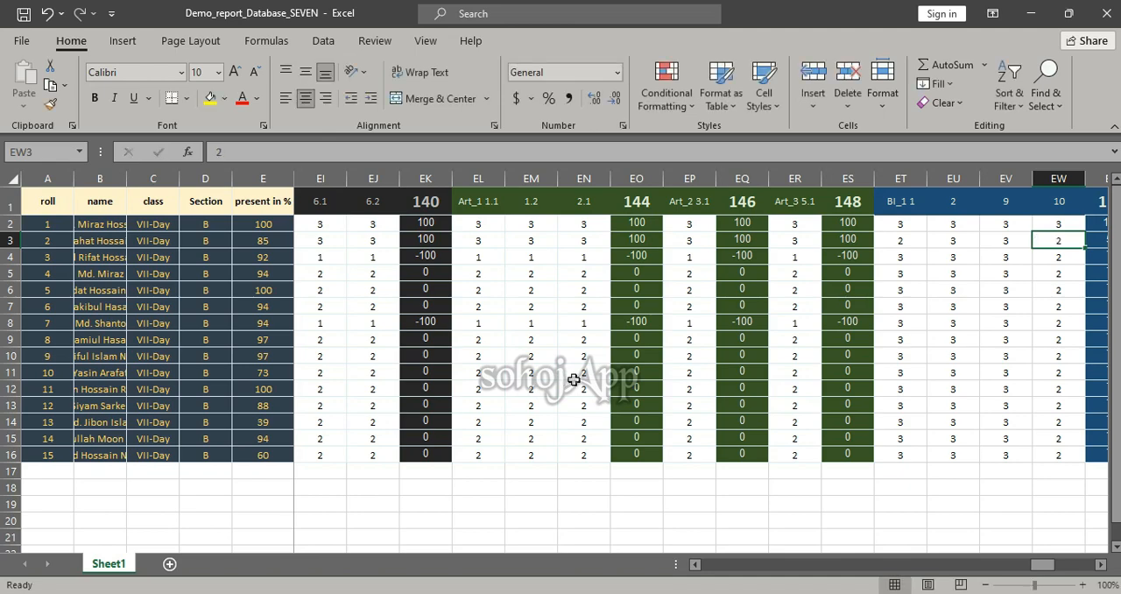
# Set the Ban [2] indicator 4.1 mark for roll 1 to 1 in cell L2
pyautogui.hscroll(-20, 573, 378)
pyautogui.hscroll(-15, 573, 368)
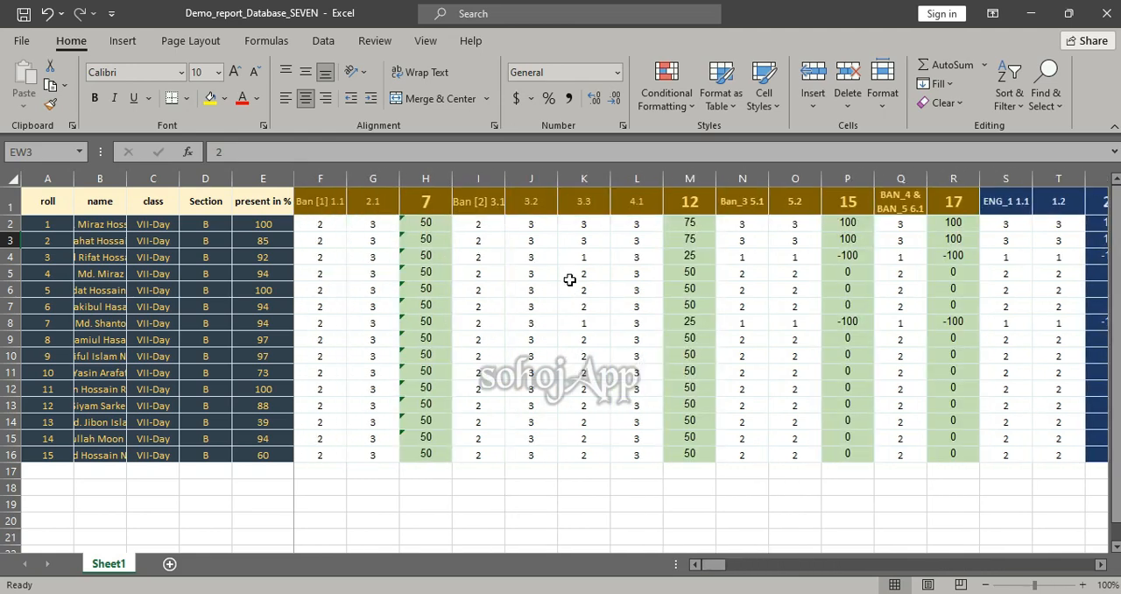
pyautogui.hscroll(3, 569, 280)
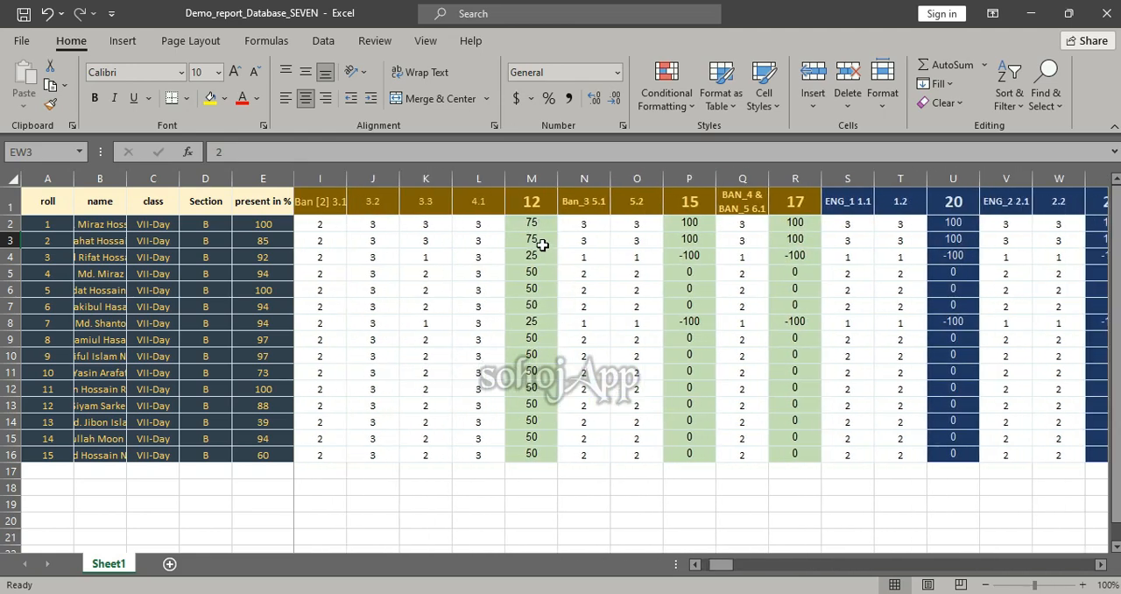
pyautogui.scroll(1, 552, 338)
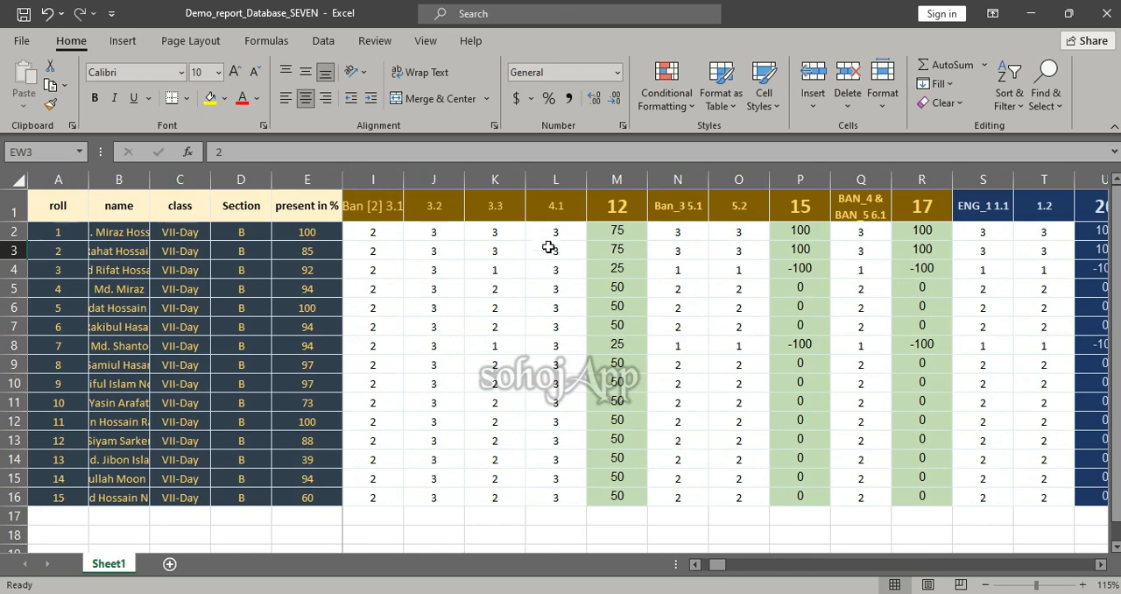
pyautogui.click(546, 232)
pyautogui.write('1')
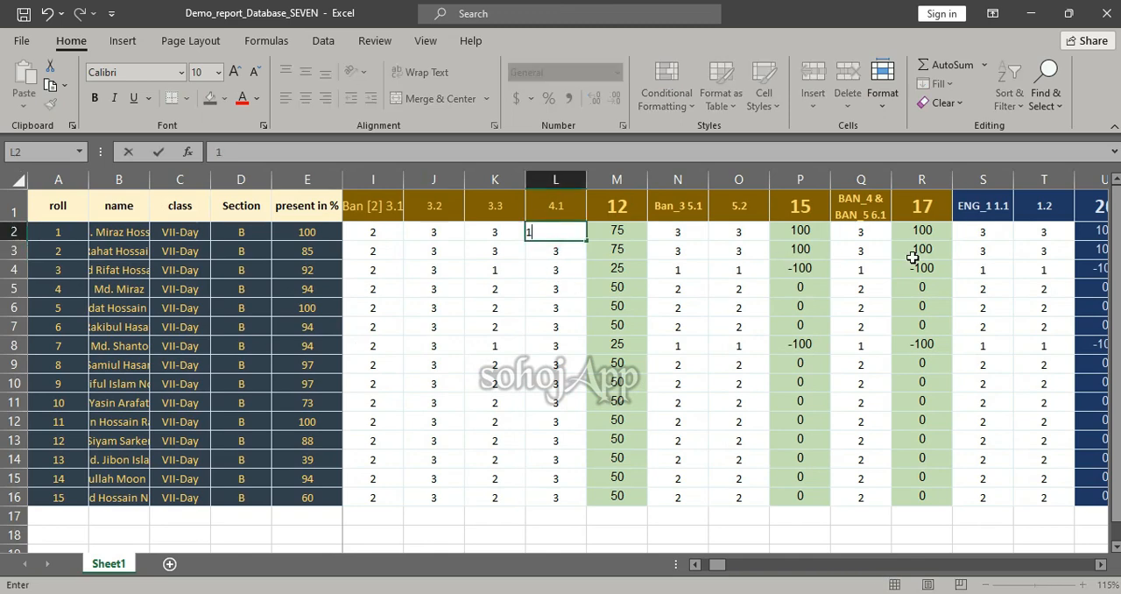
pyautogui.press('Return')
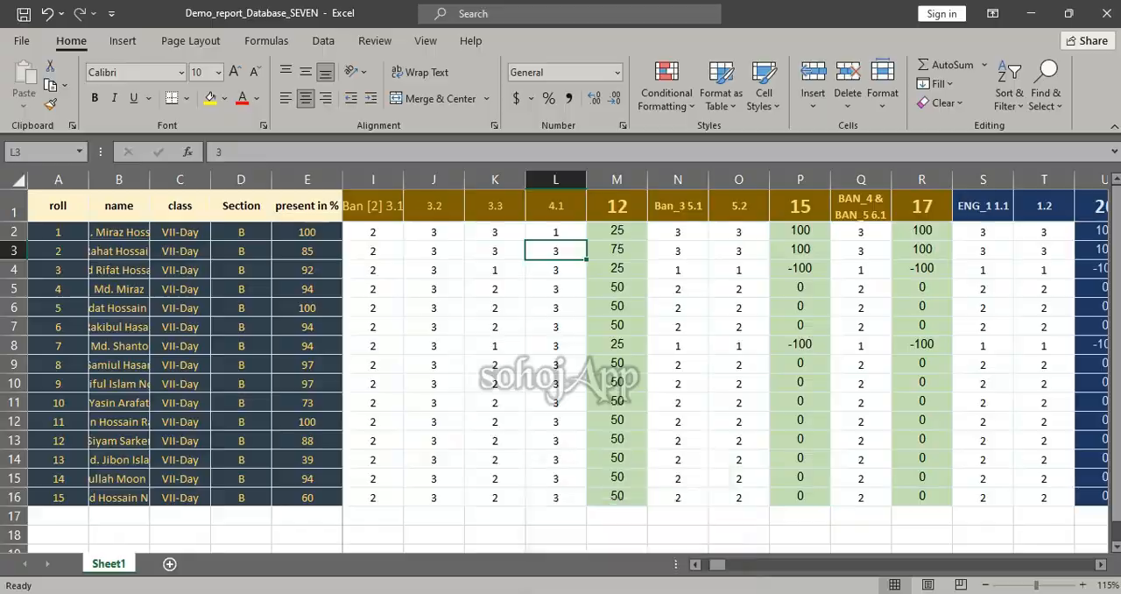
# Open the Math workbook from the sohoj folder on the Desktop and enable editing
pyautogui.click(610, 525)
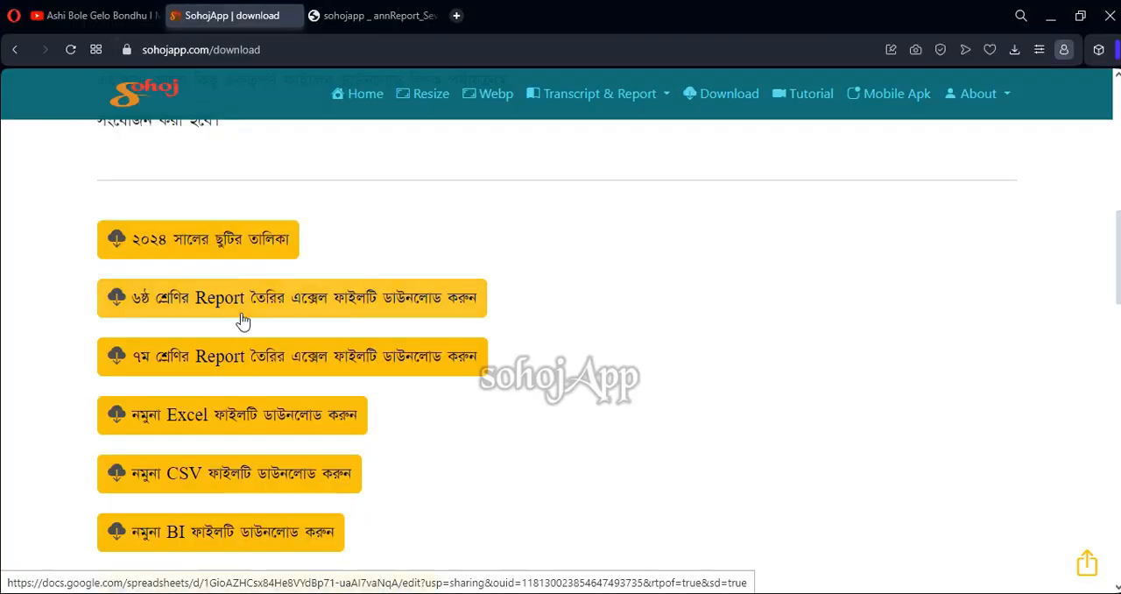
pyautogui.scroll(-1, 172, 365)
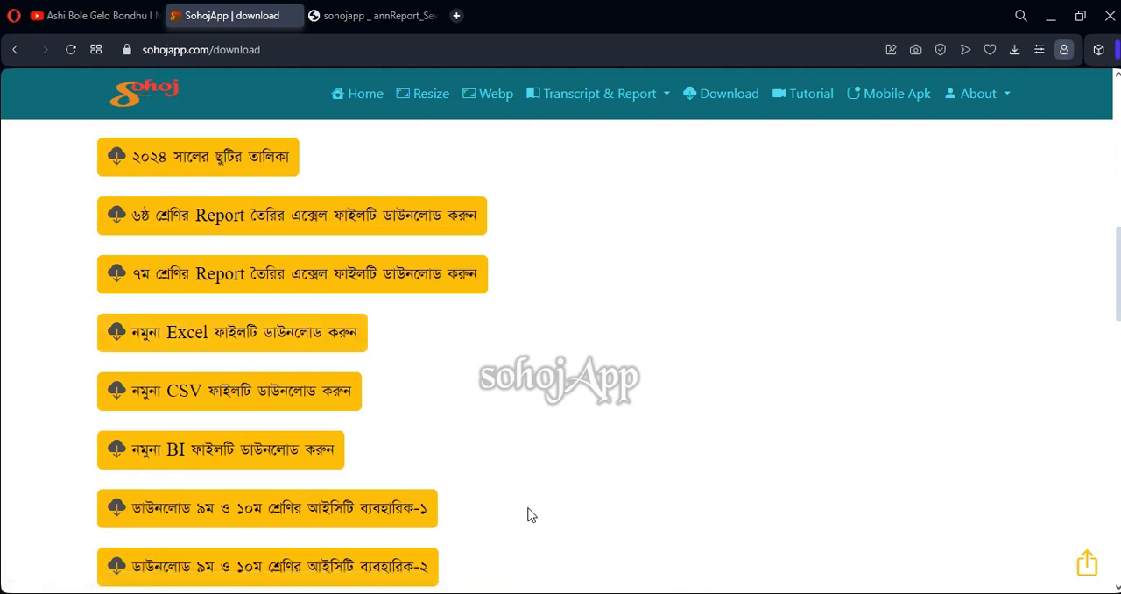
pyautogui.moveTo(599, 593)
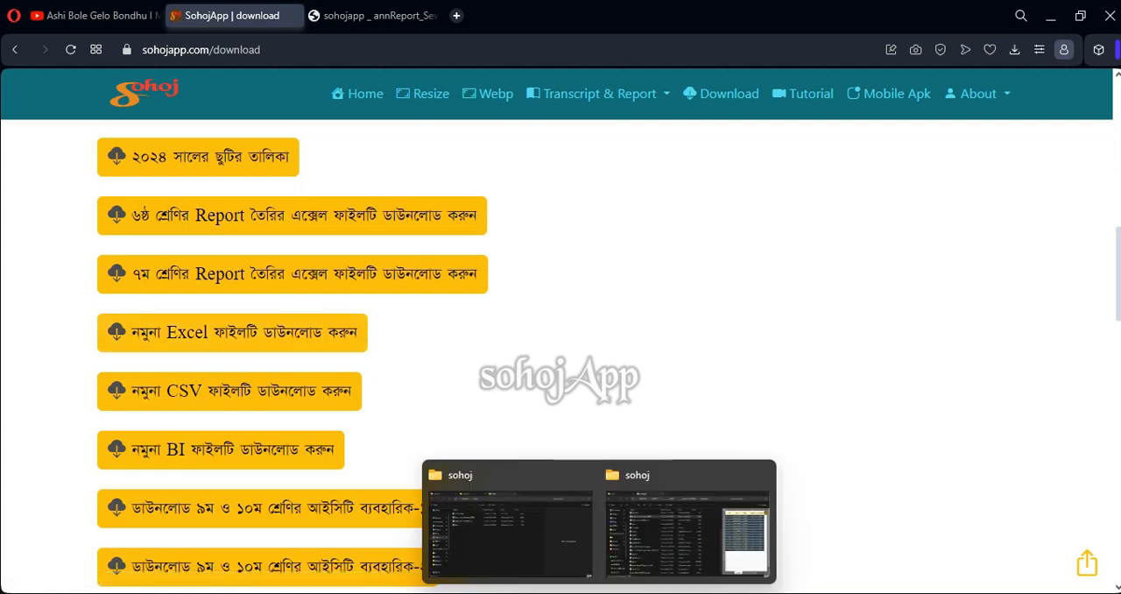
pyautogui.click(531, 557)
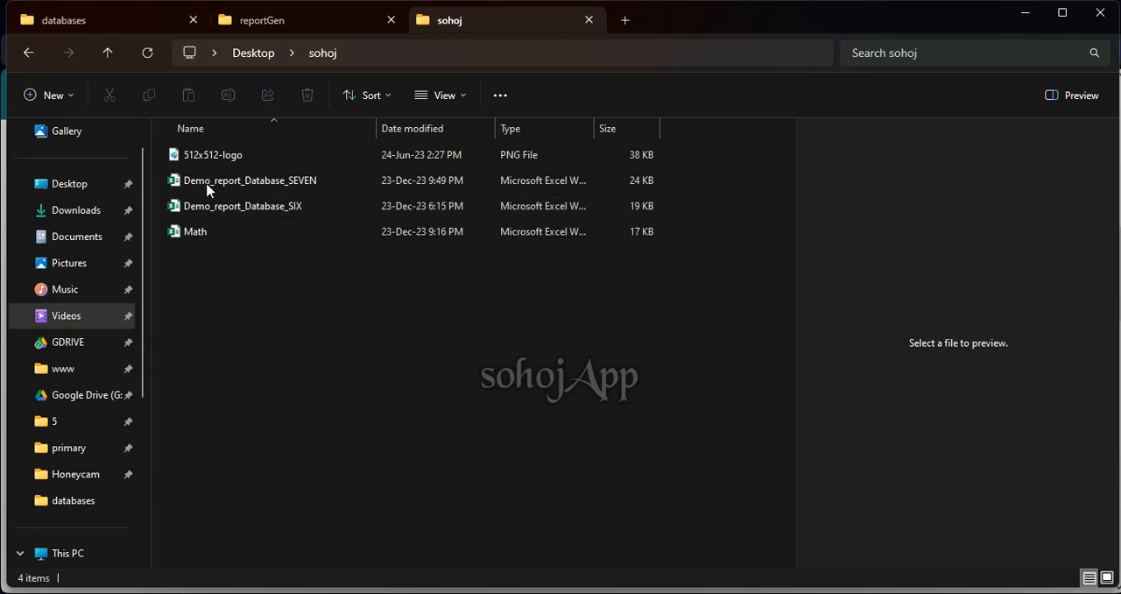
pyautogui.click(253, 233)
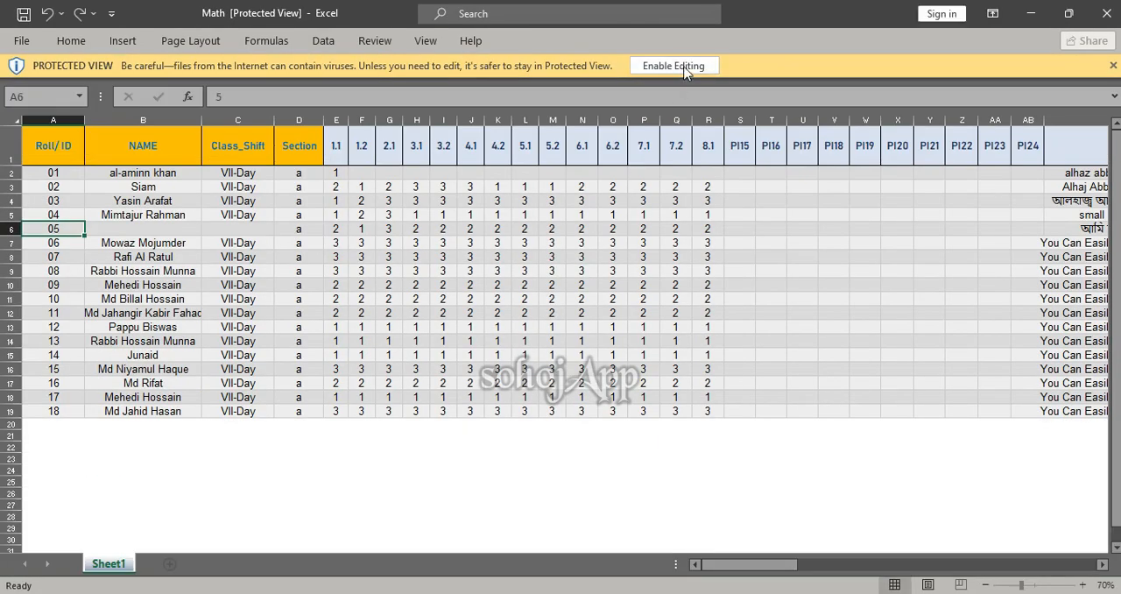
pyautogui.click(686, 68)
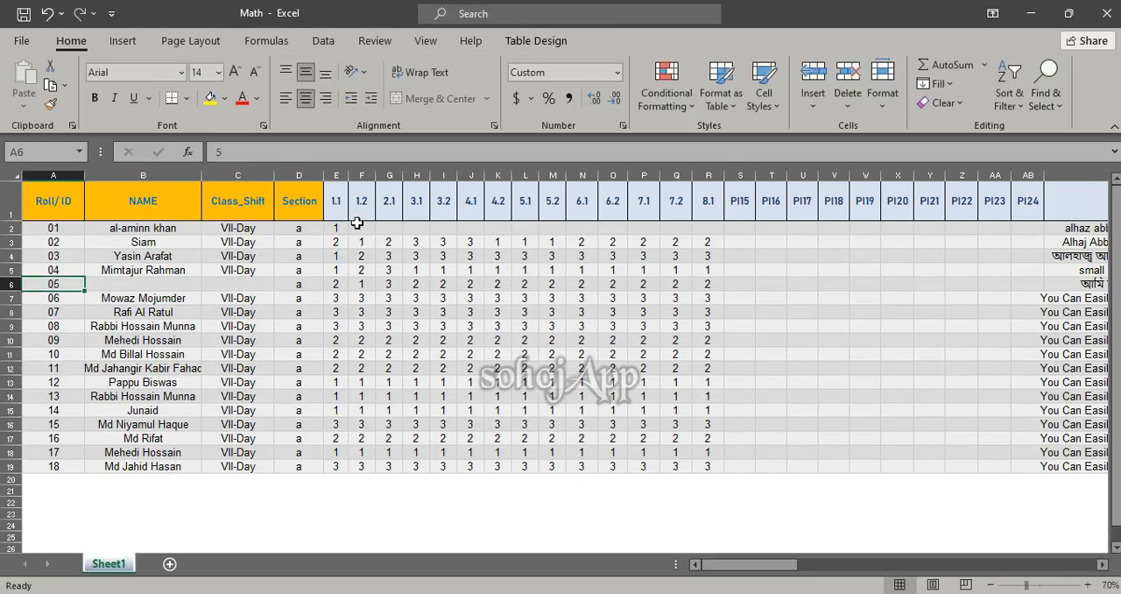
# Compare the indicator headings in the Math workbook with the MATH_1 to MATH_4 columns of the Demo_report_Database_SEVEN sheet
pyautogui.click(336, 202)
pyautogui.scroll(2, 418, 350)
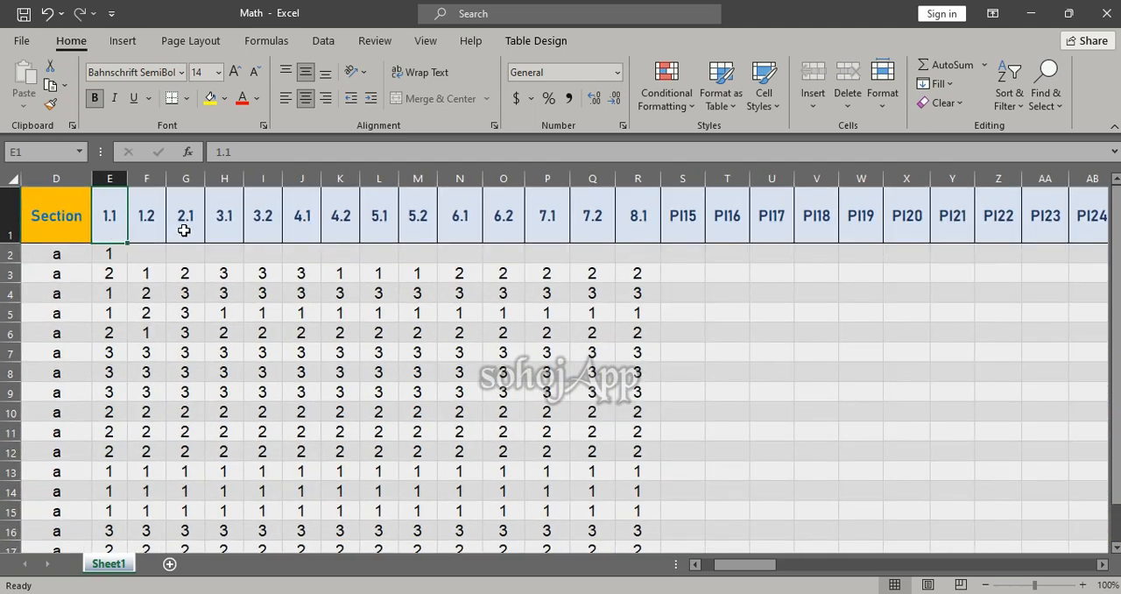
pyautogui.scroll(-2, 470, 269)
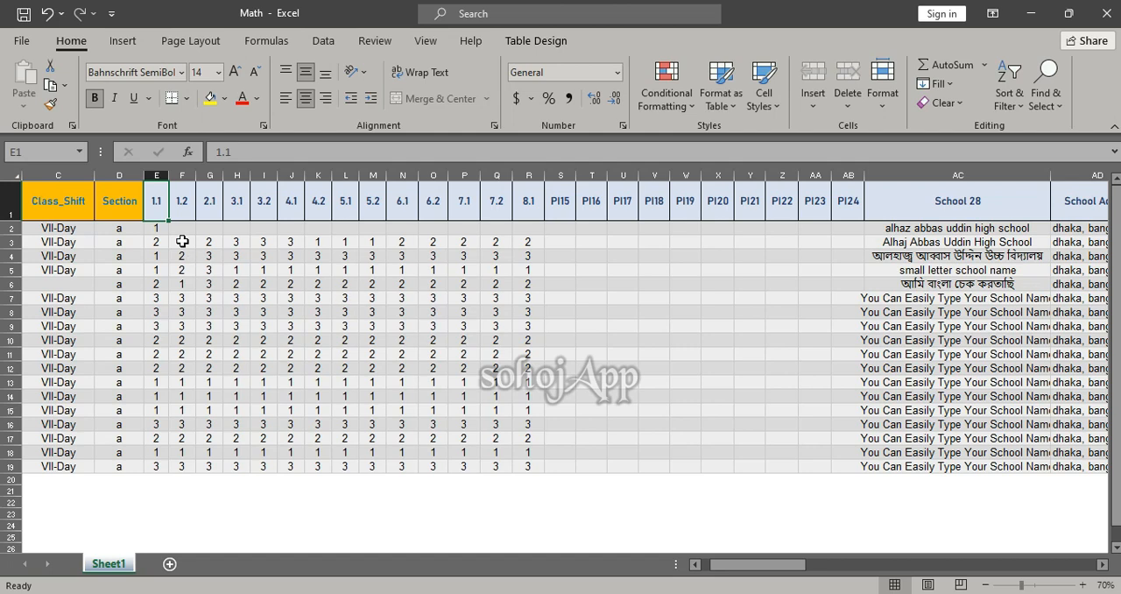
pyautogui.moveTo(563, 593)
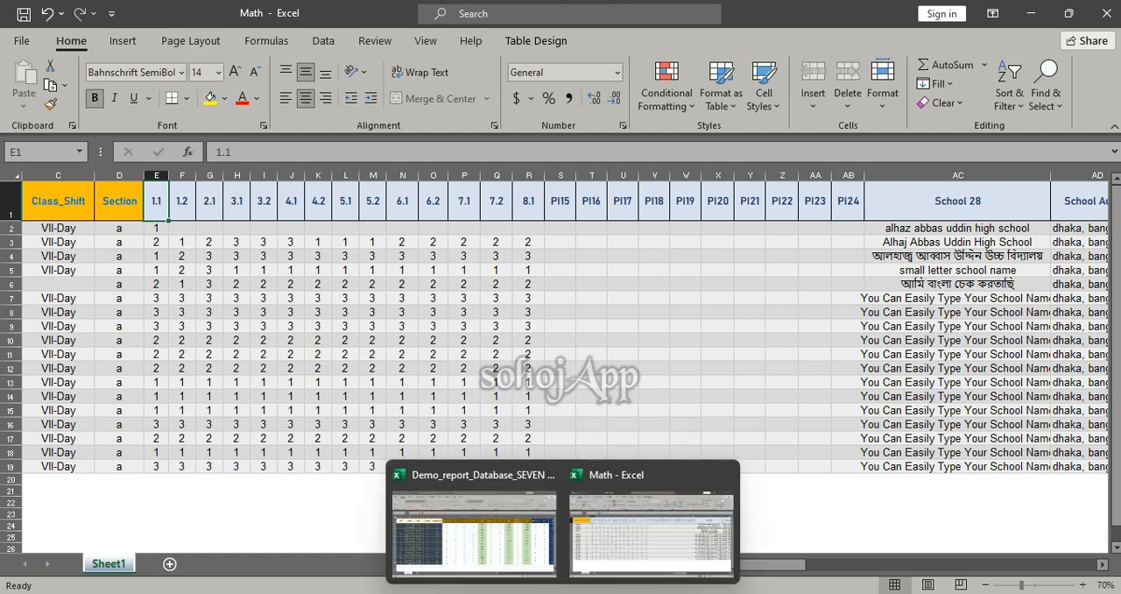
pyautogui.click(493, 547)
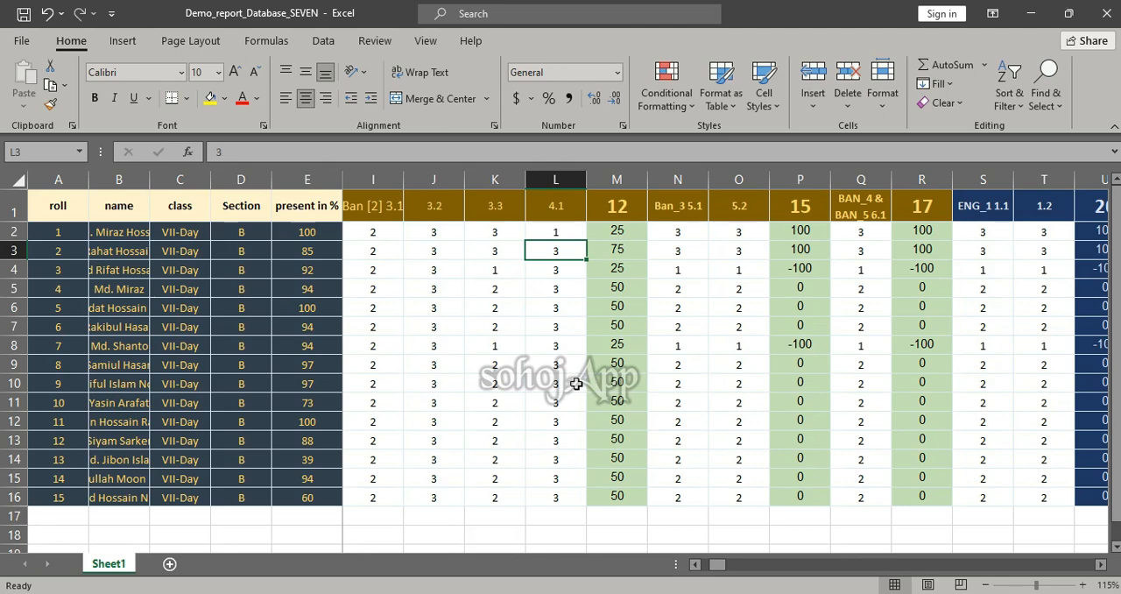
pyautogui.hscroll(8, 575, 384)
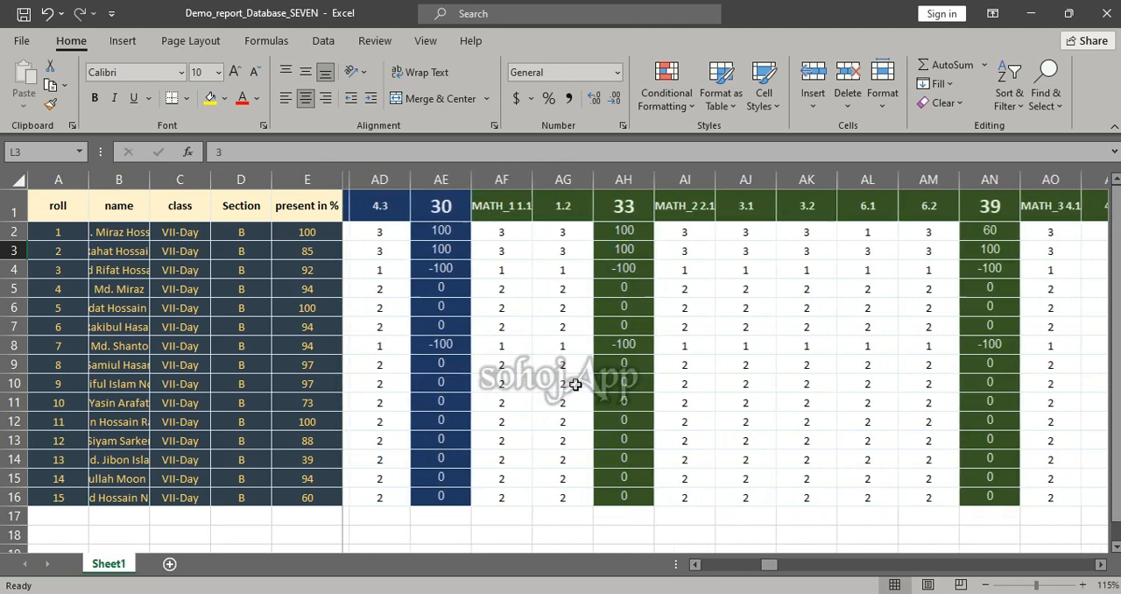
pyautogui.hscroll(-2, 575, 383)
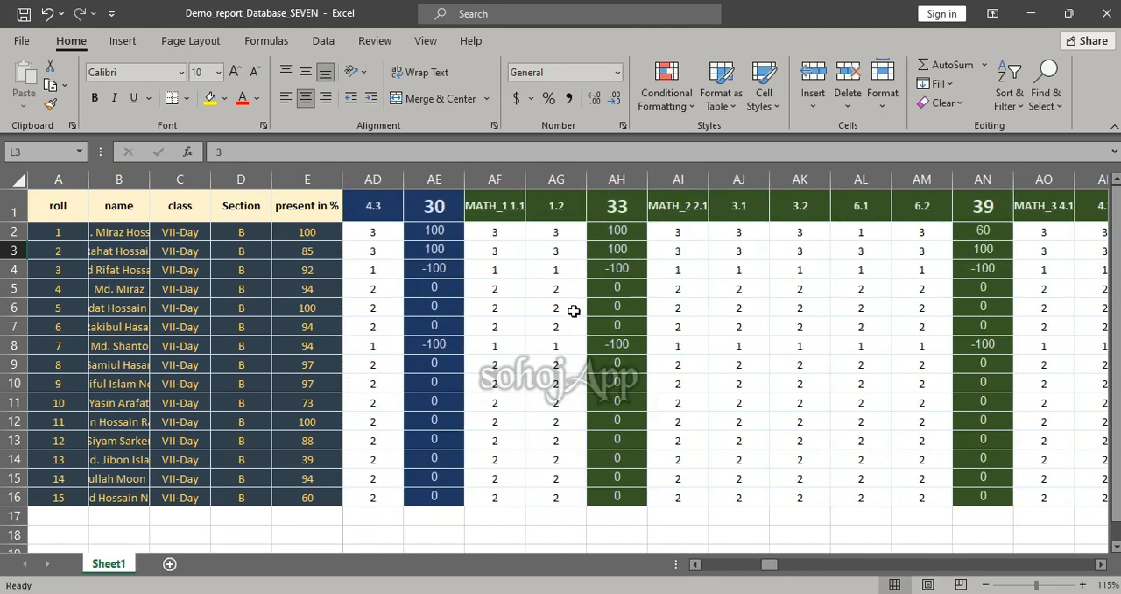
pyautogui.scroll(-1, 575, 370)
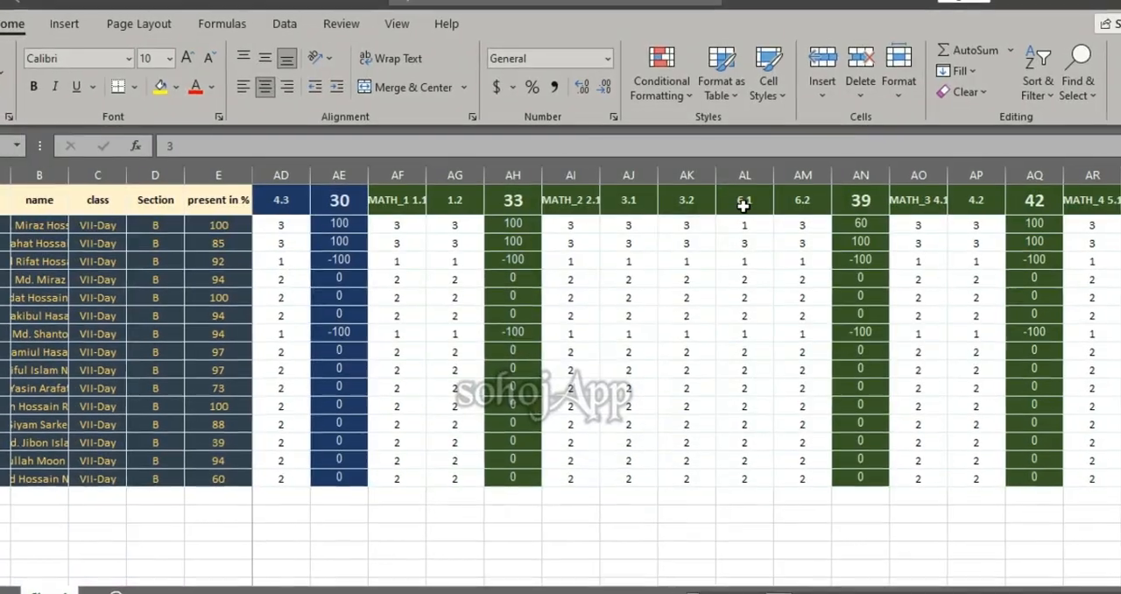
pyautogui.hscroll(3, 762, 223)
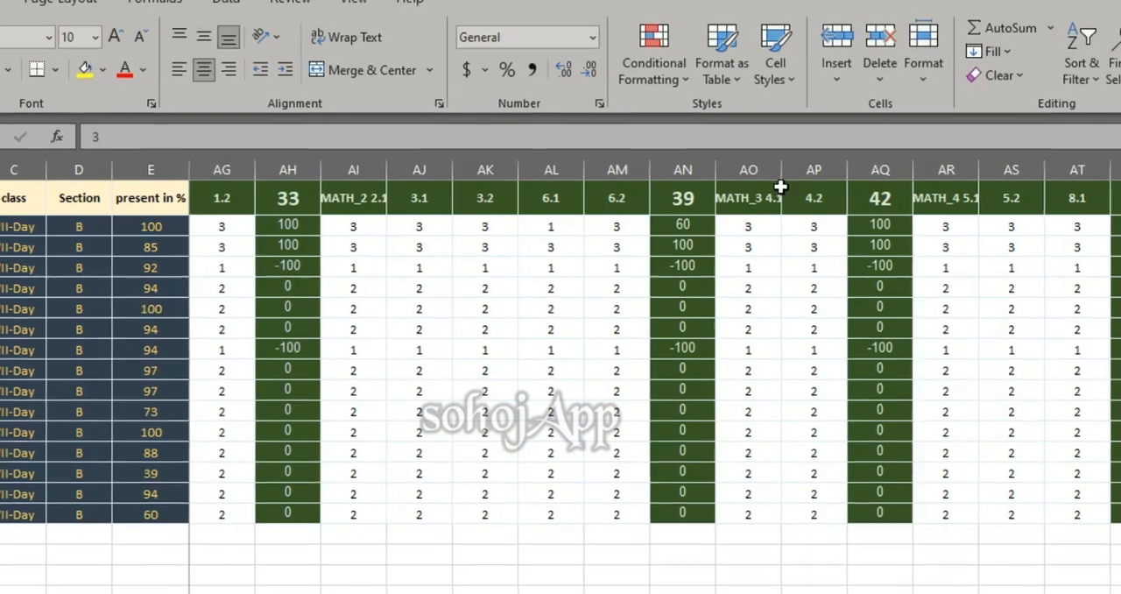
pyautogui.doubleClick(778, 172)
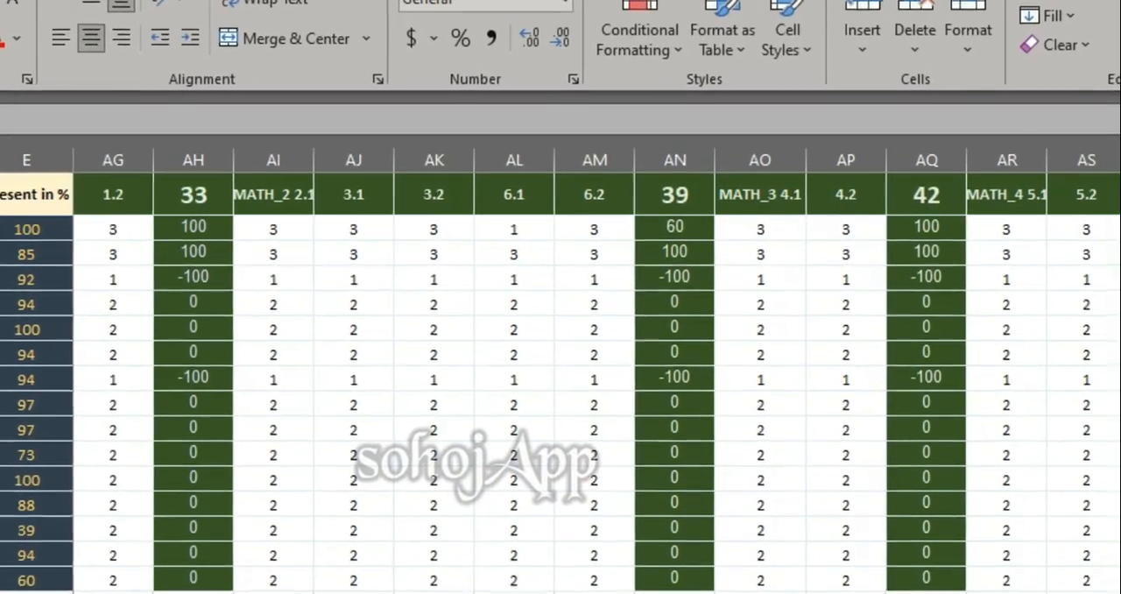
pyautogui.hscroll(-5, 441, 204)
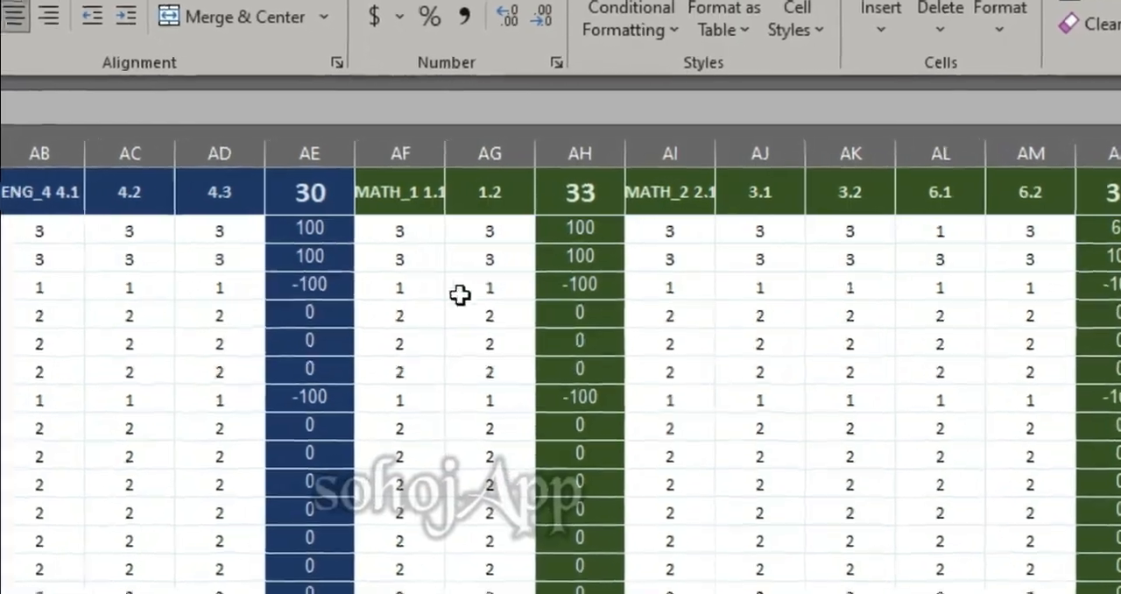
# Link the MATH_1 1.1 mark in AF2 to cell E2 of the Math workbook with =[Math.xlsx]Sheet1!sixDay235678[@[1.1]]
pyautogui.click(388, 231)
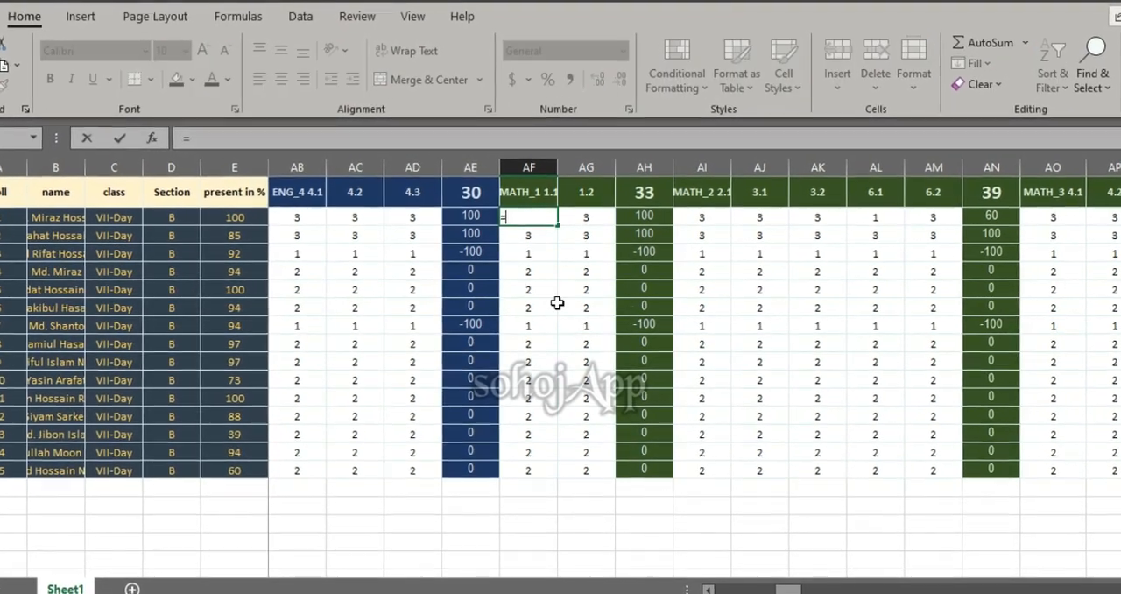
pyautogui.write('=')
pyautogui.hotkey('alt', 'Tab')
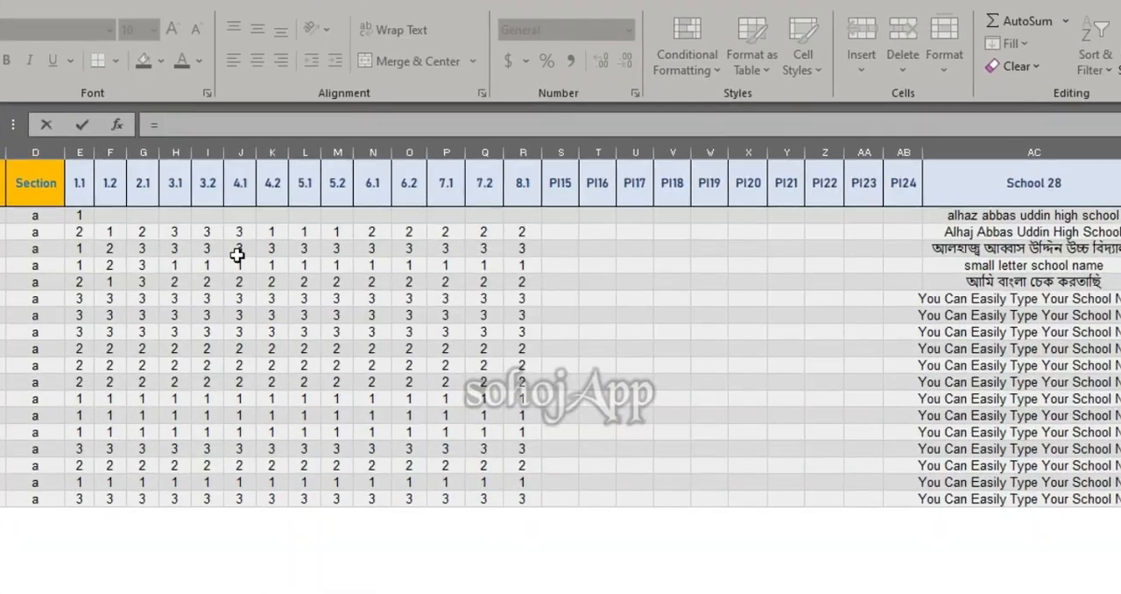
pyautogui.click(79, 215)
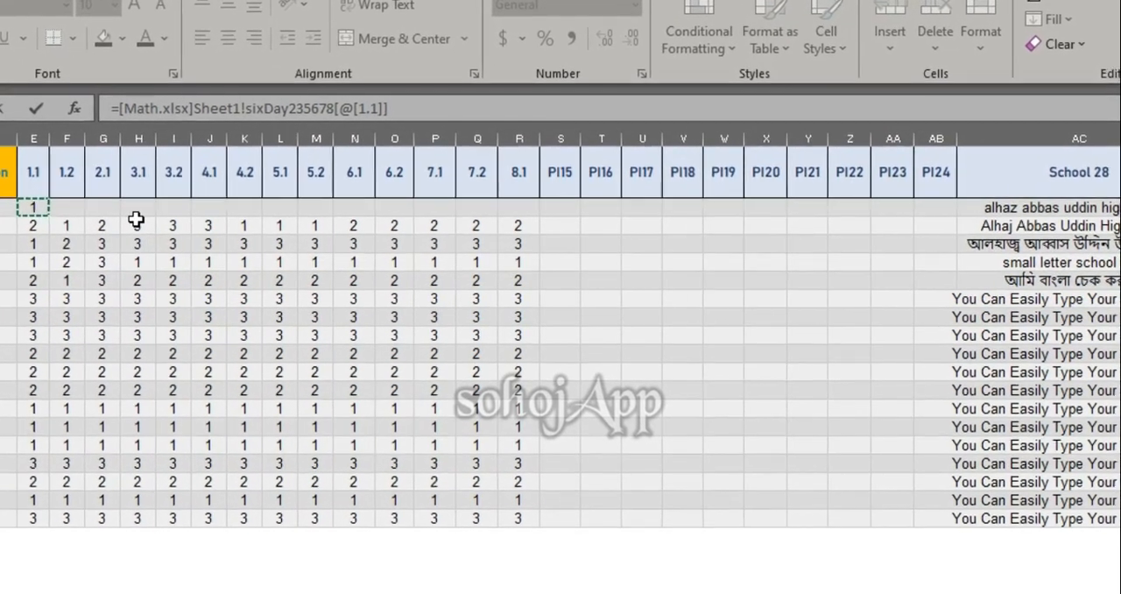
pyautogui.press('Return')
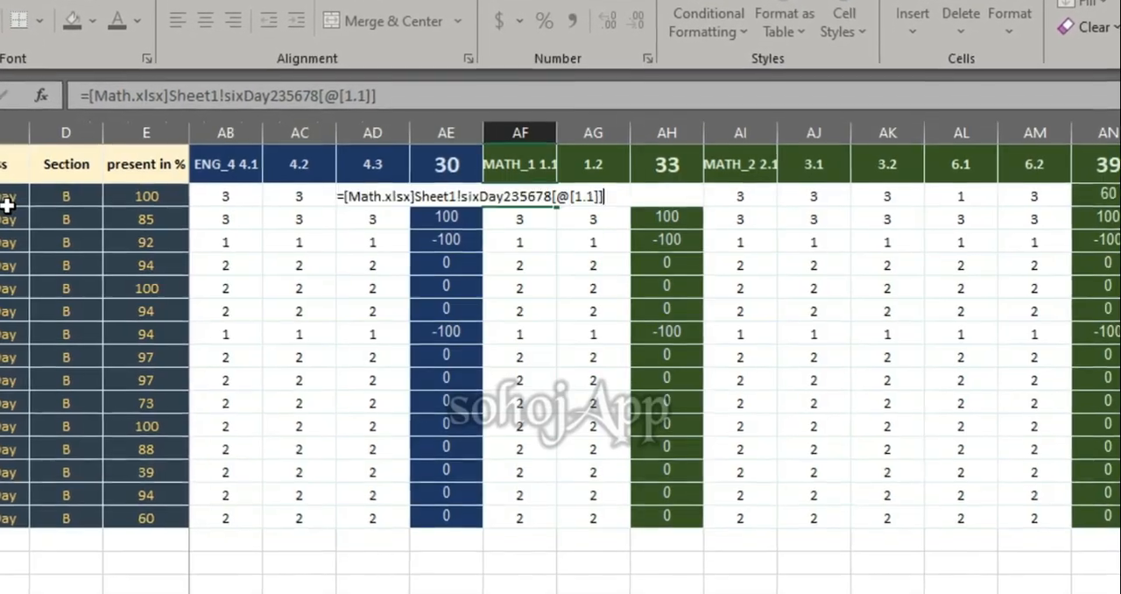
# Fill the linked MATH_1 1.1 formula from AF2 down to AF16 for all the students
pyautogui.click(514, 192)
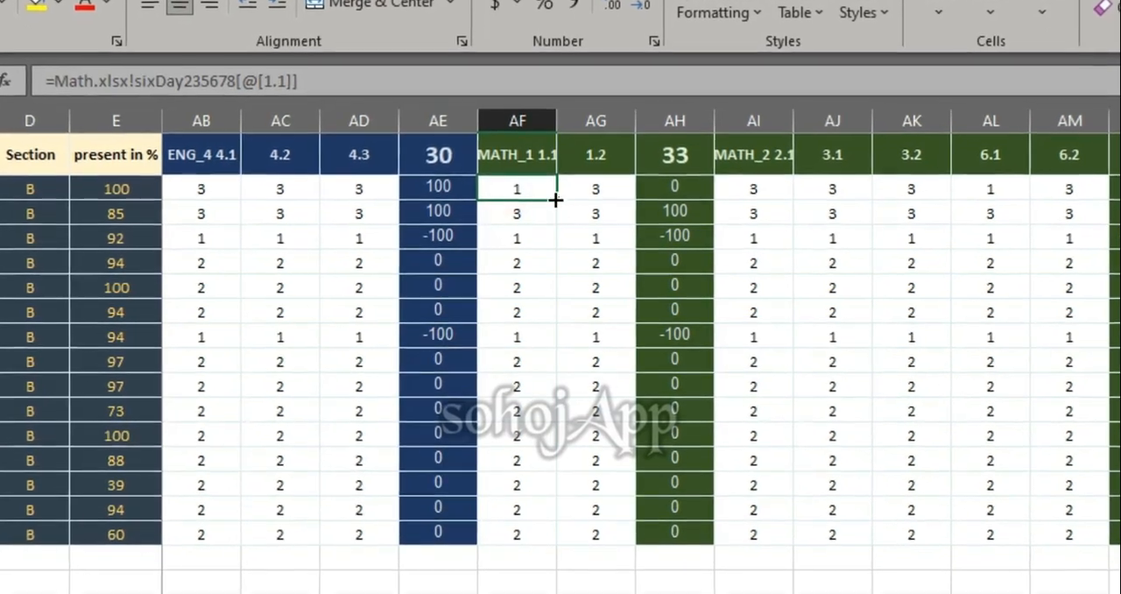
pyautogui.doubleClick(555, 202)
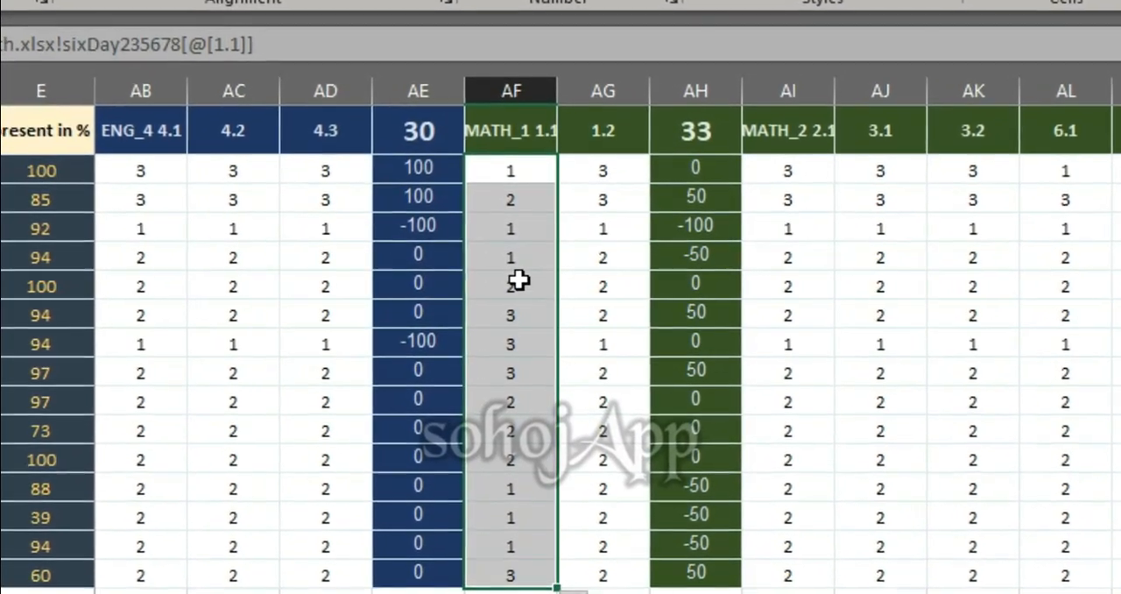
pyautogui.click(519, 280)
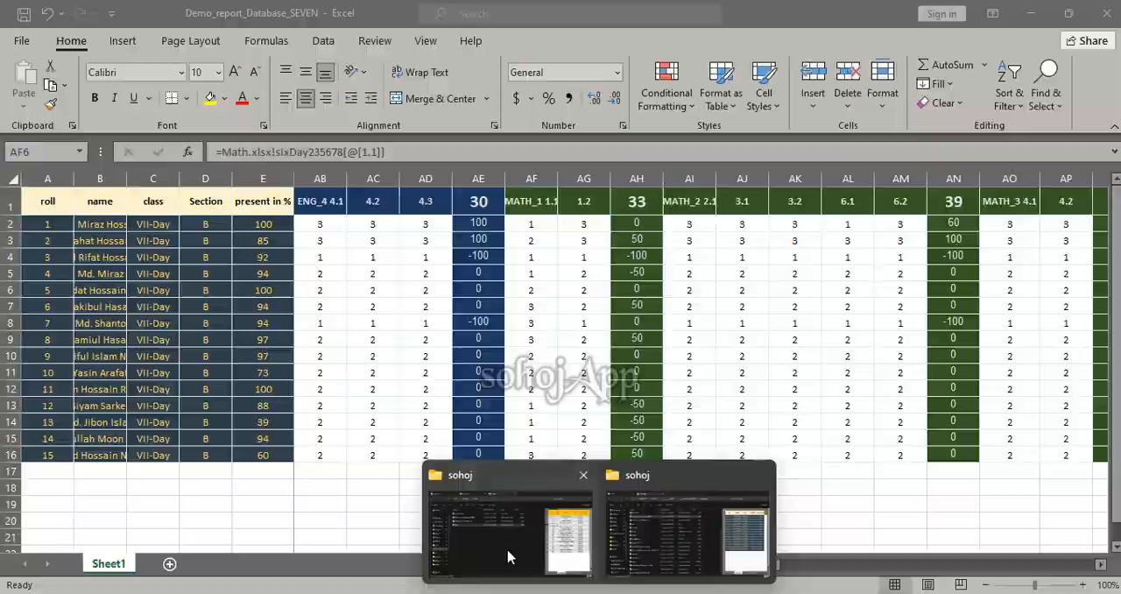
# Check the Demo_report_Database_SEVEN and Math files in the sohoj folder, then return to the class seven sheet
pyautogui.click(509, 534)
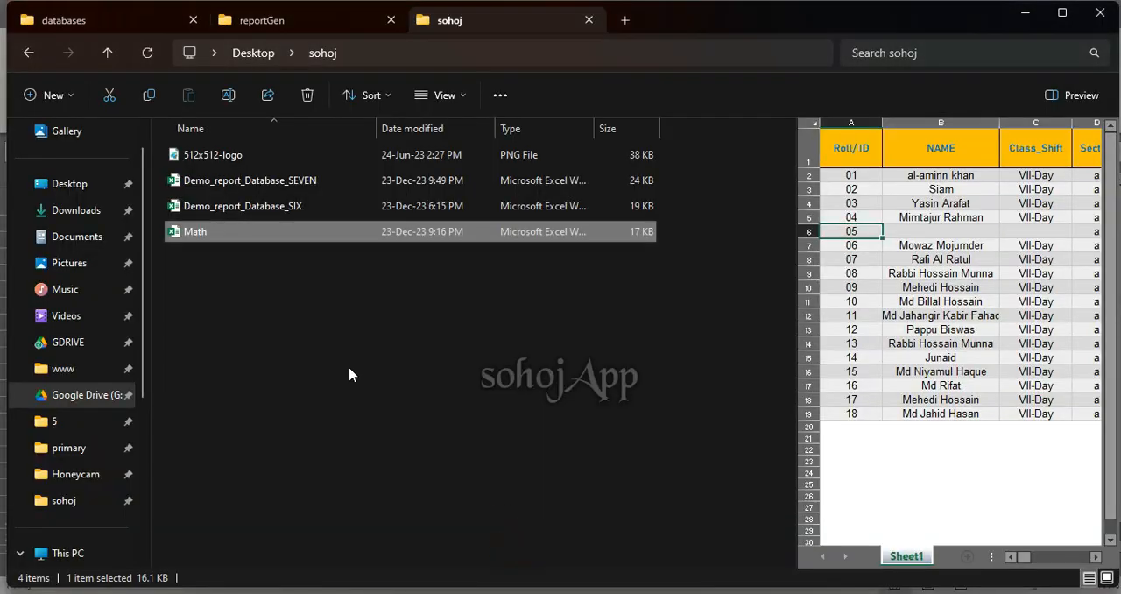
pyautogui.click(246, 184)
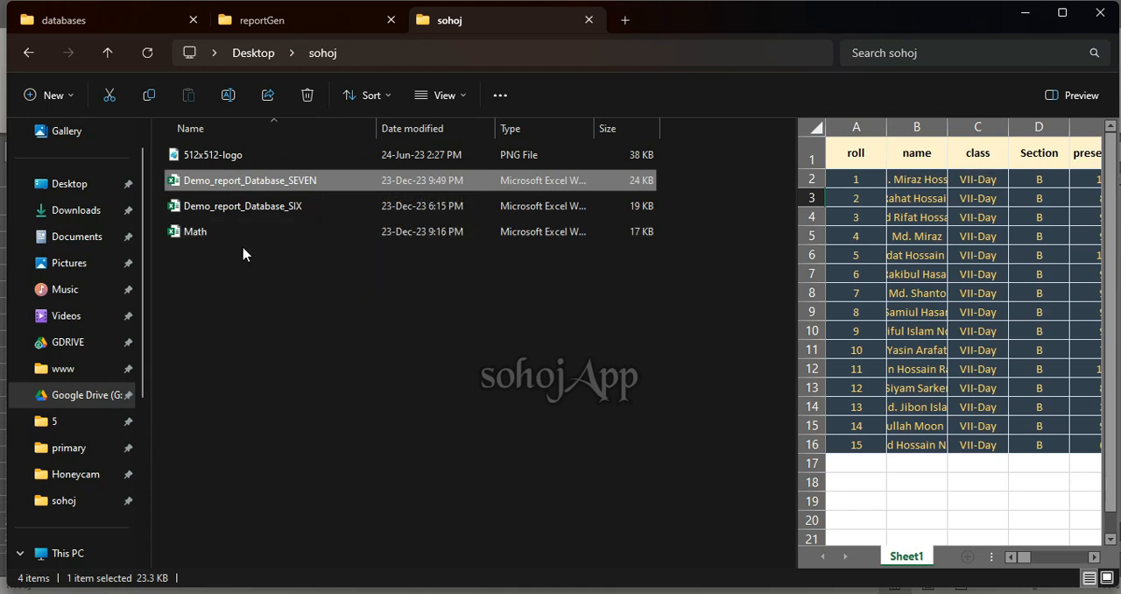
pyautogui.hotkey('alt', 'Tab')
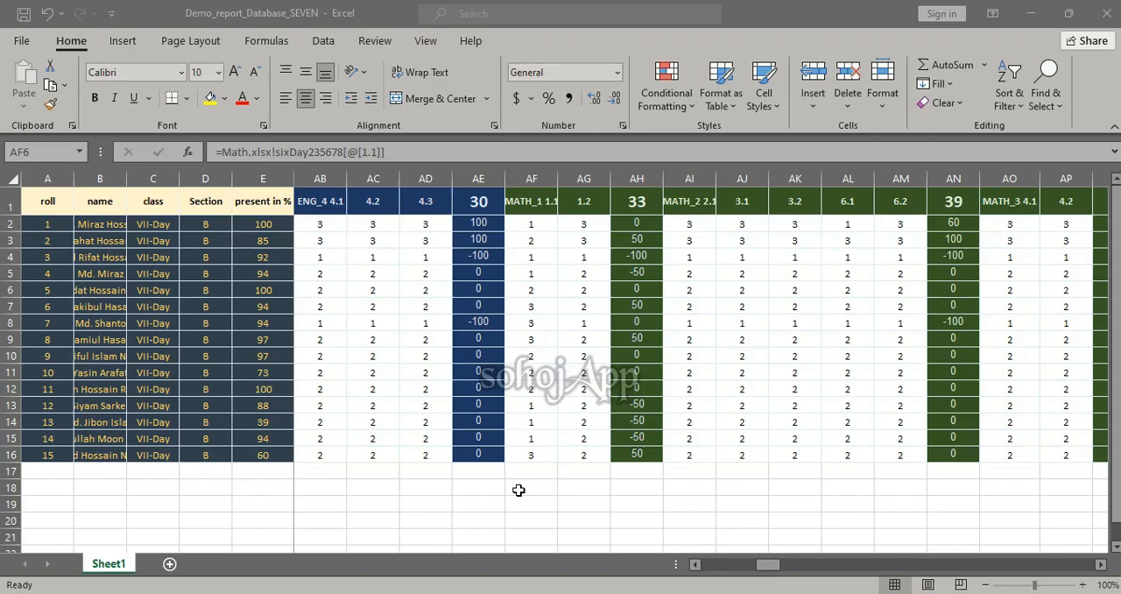
pyautogui.hotkey('alt', 'Tab')
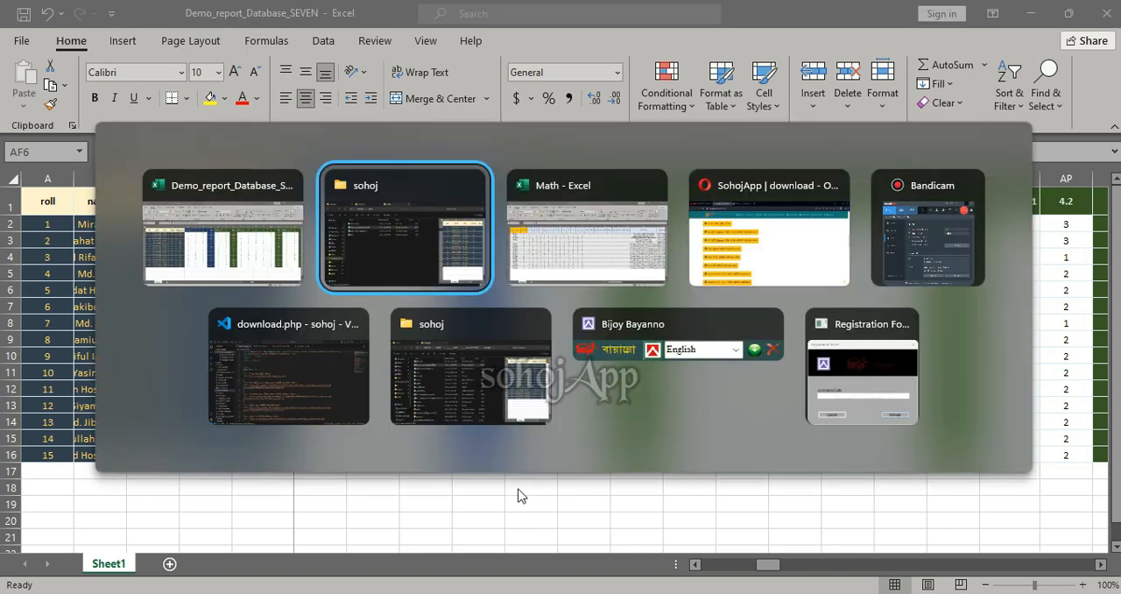
pyautogui.hotkey('alt', 'Tab')
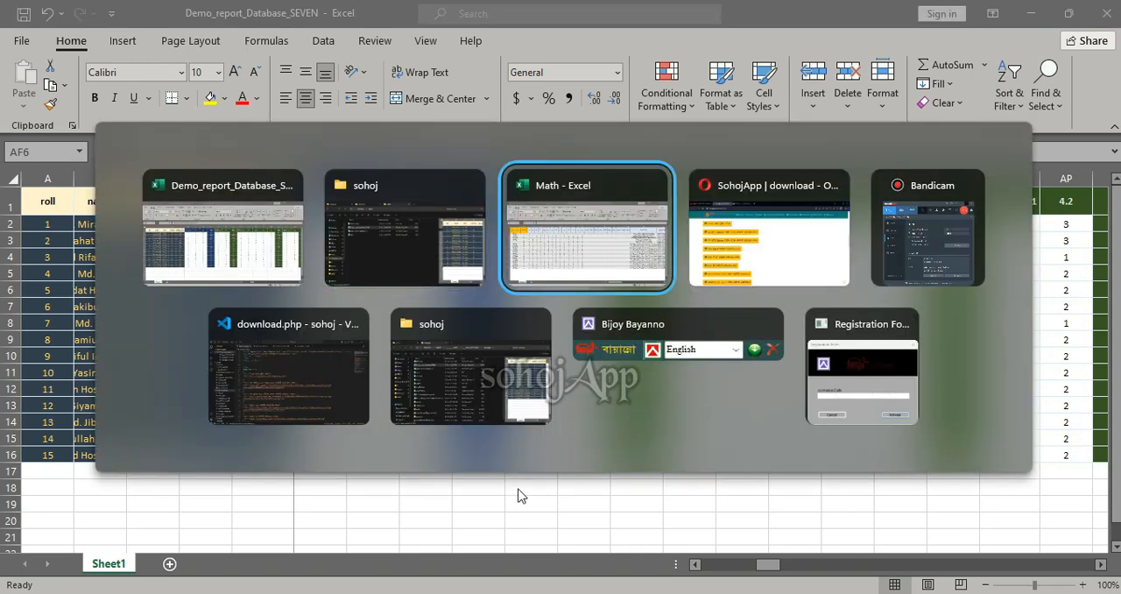
pyautogui.hotkey('alt', 'Tab')
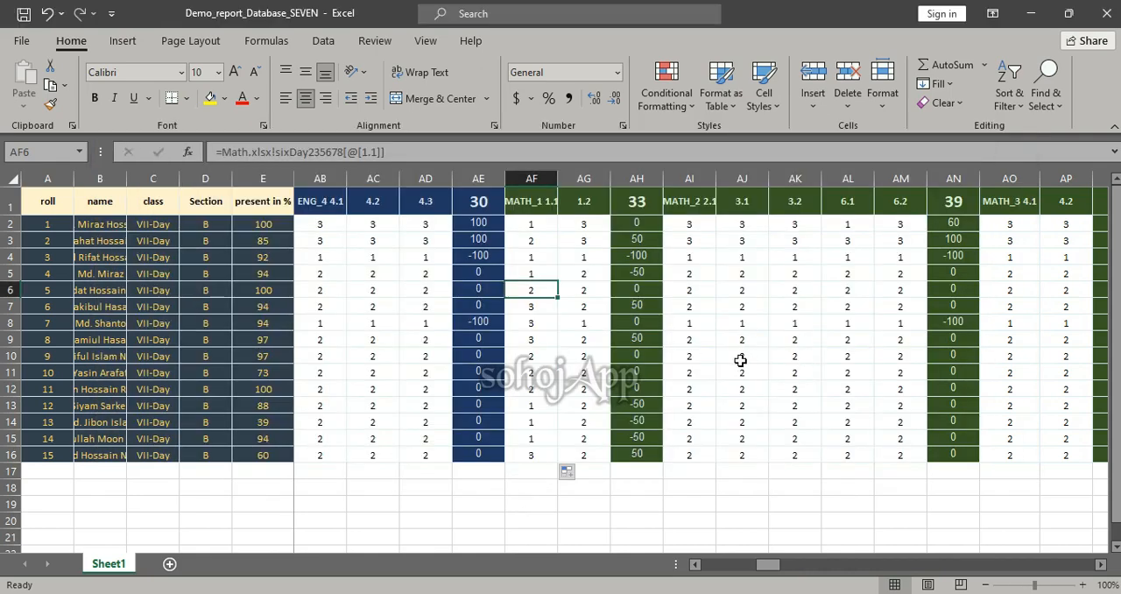
# Try pasting the 6.1 marks N2:N19 from the Math workbook into the class seven sheet from AL2, and undo the paste
pyautogui.hscroll(1, 701, 341)
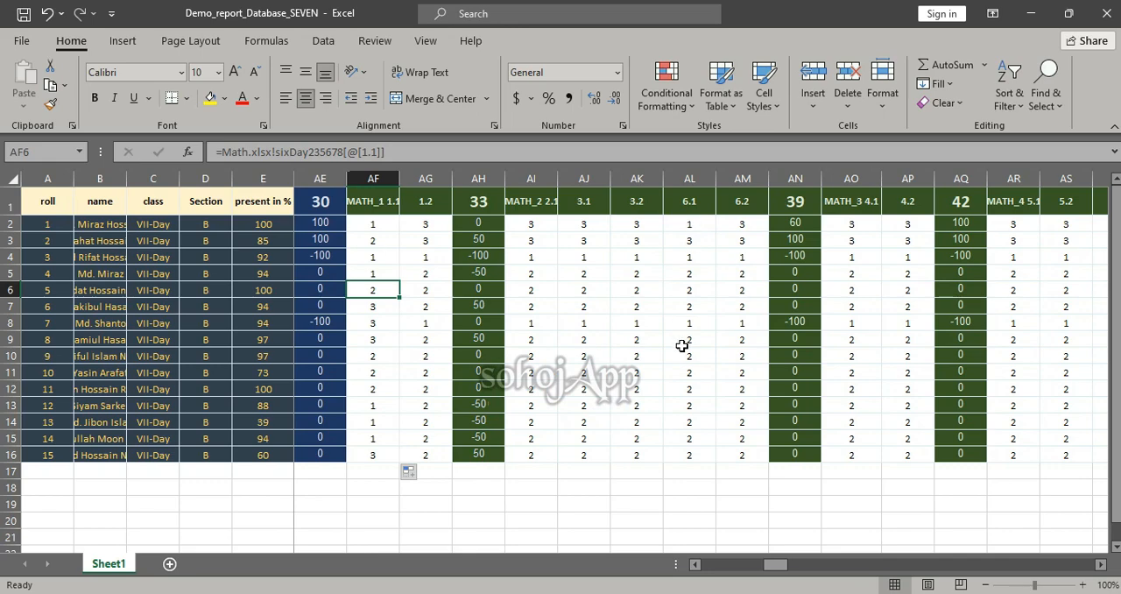
pyautogui.hotkey('alt', 'Tab')
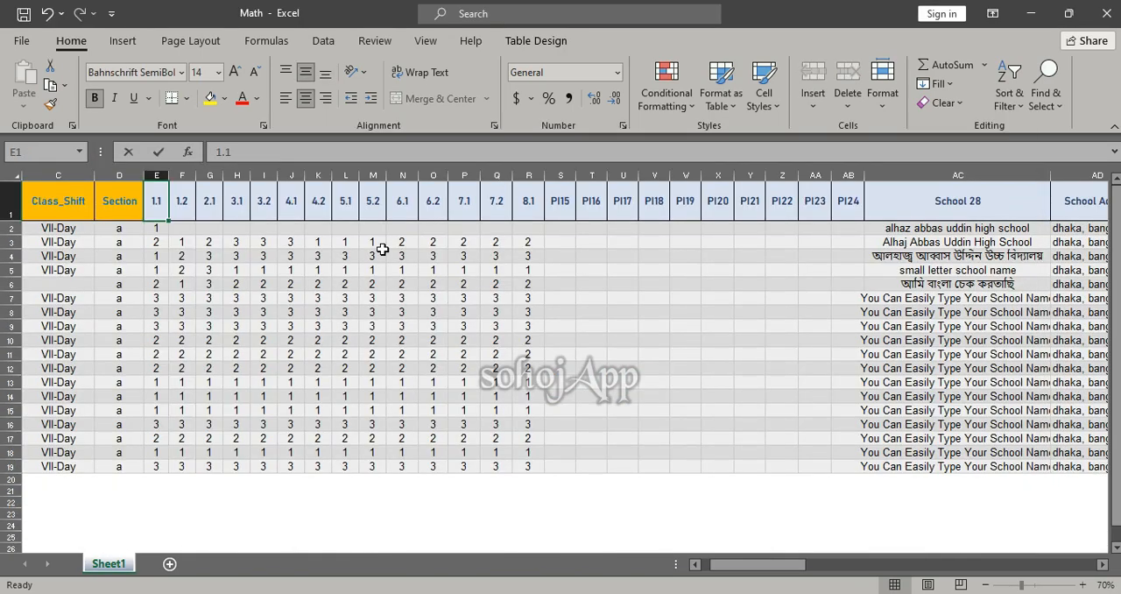
pyautogui.moveTo(405, 225); pyautogui.dragTo(405, 466)
pyautogui.hotkey('ctrl', 'c')
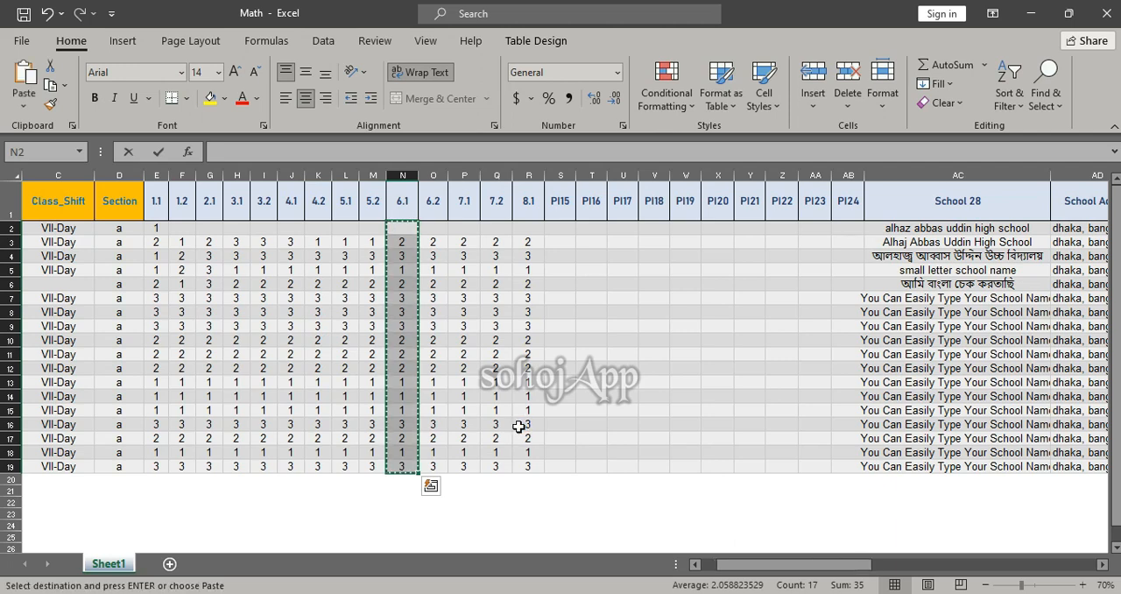
pyautogui.hotkey('alt', 'Tab')
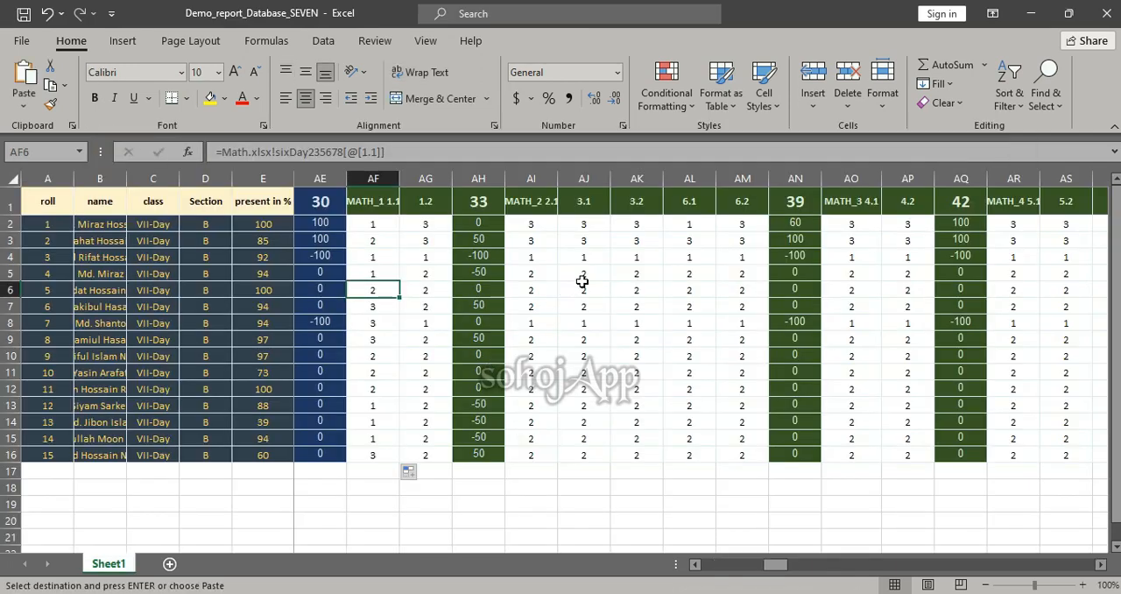
pyautogui.click(686, 225)
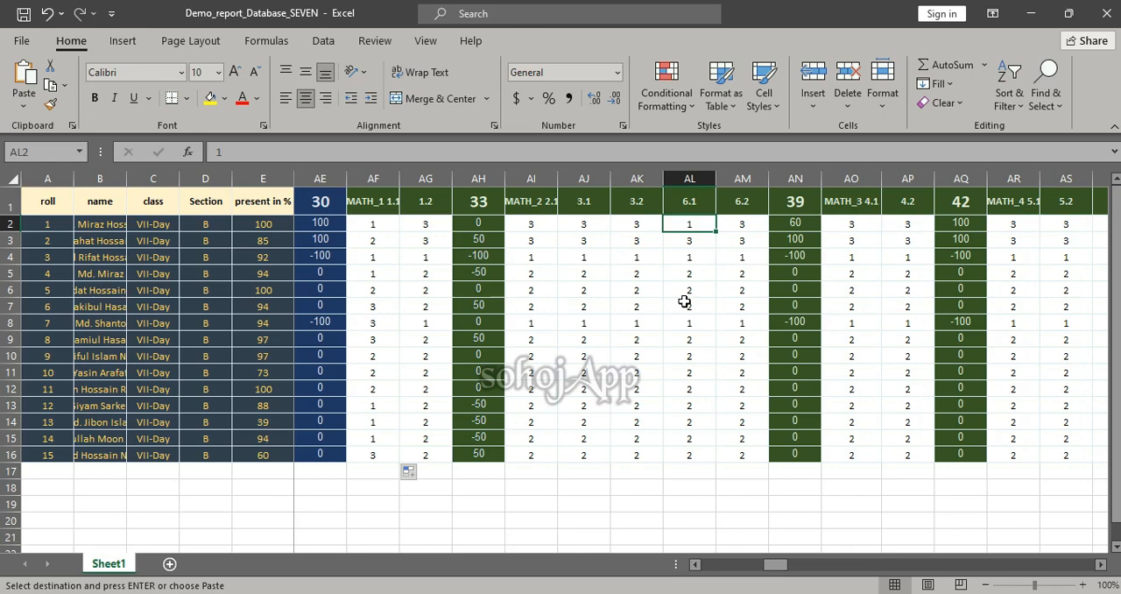
pyautogui.hotkey('ctrl', 'v')
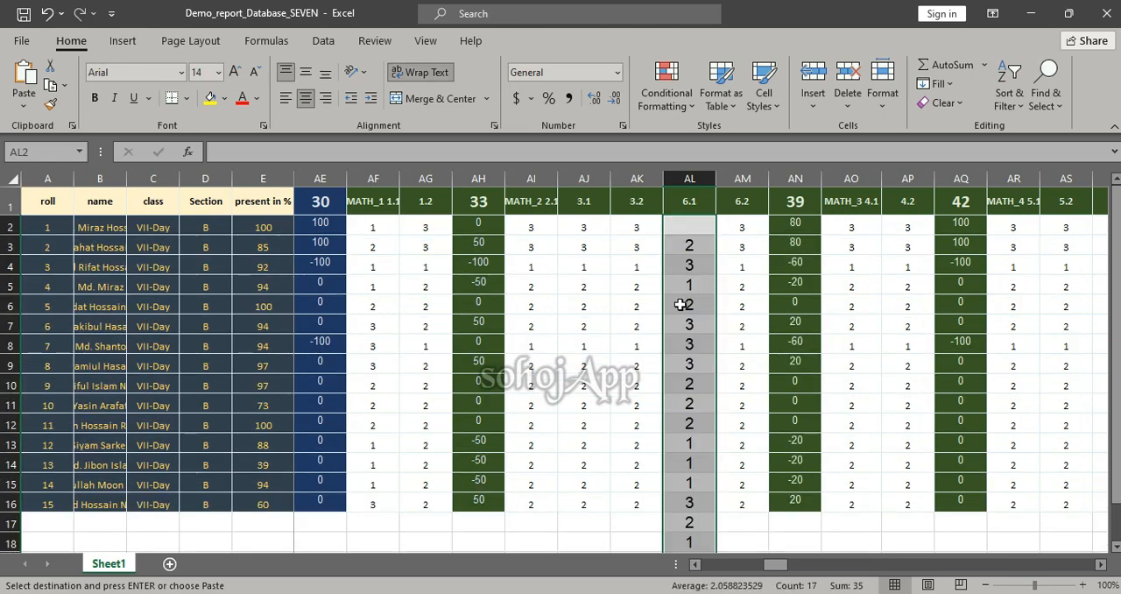
pyautogui.scroll(-1, 683, 303)
pyautogui.hotkey('ctrl', 'z')
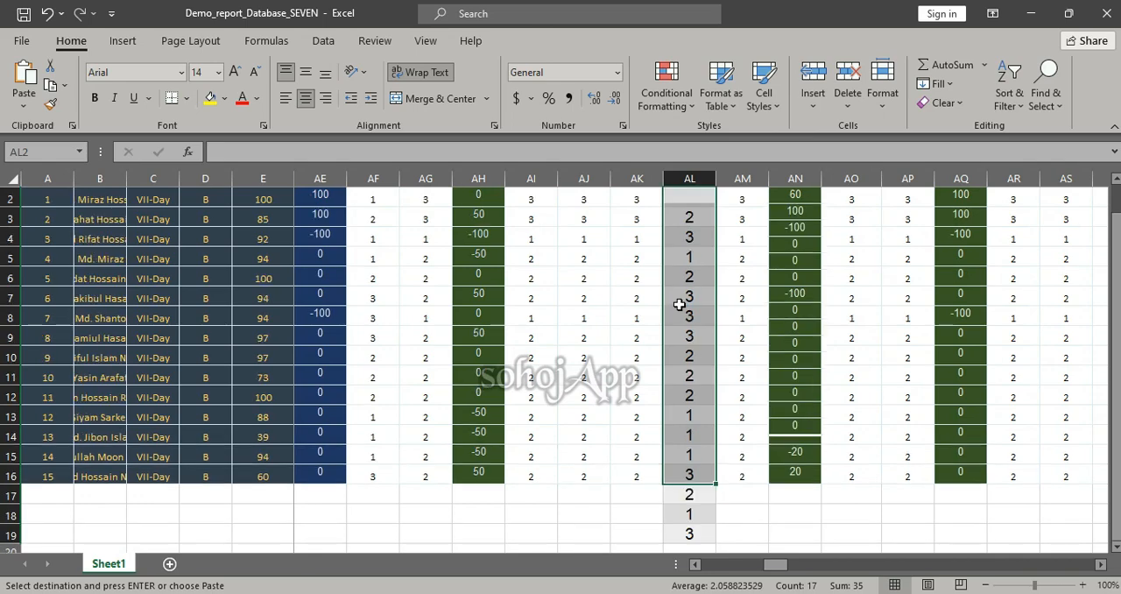
# Copy the 6.1 marks N2:N16 from the Math workbook and paste them into AL2:AL16 of the class seven sheet
pyautogui.hotkey('alt', 'Tab')
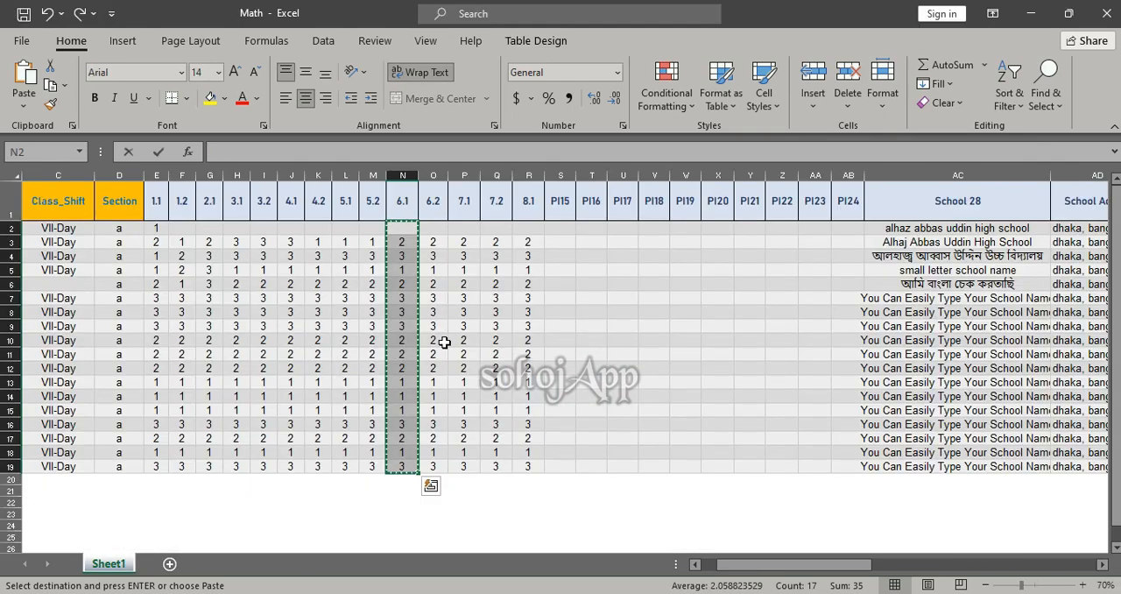
pyautogui.moveTo(401, 228); pyautogui.dragTo(395, 422)
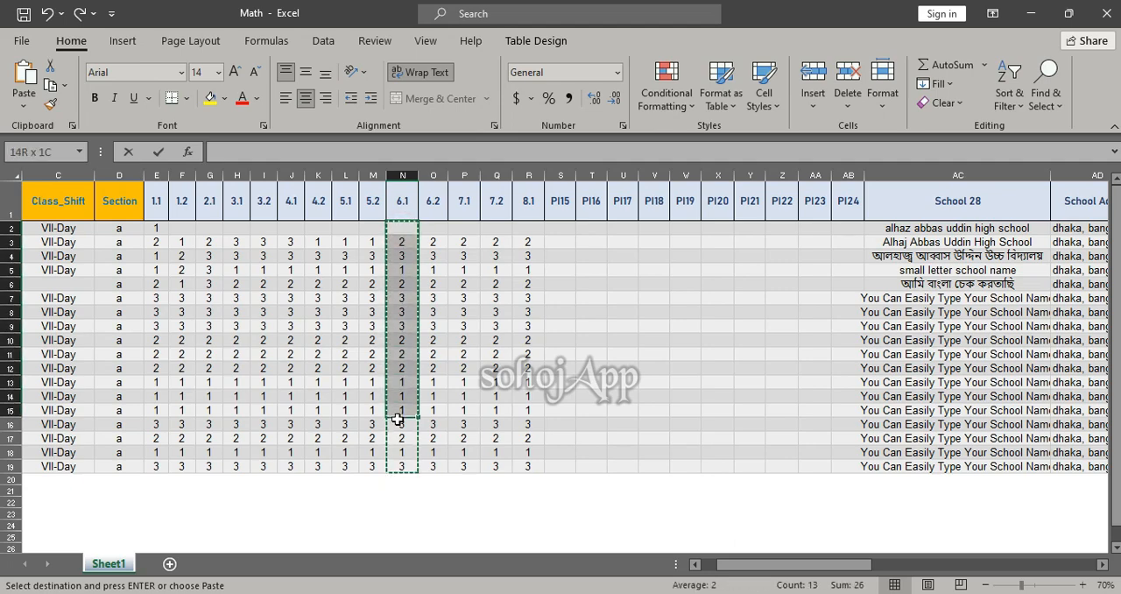
pyautogui.hotkey('ctrl', 'v')
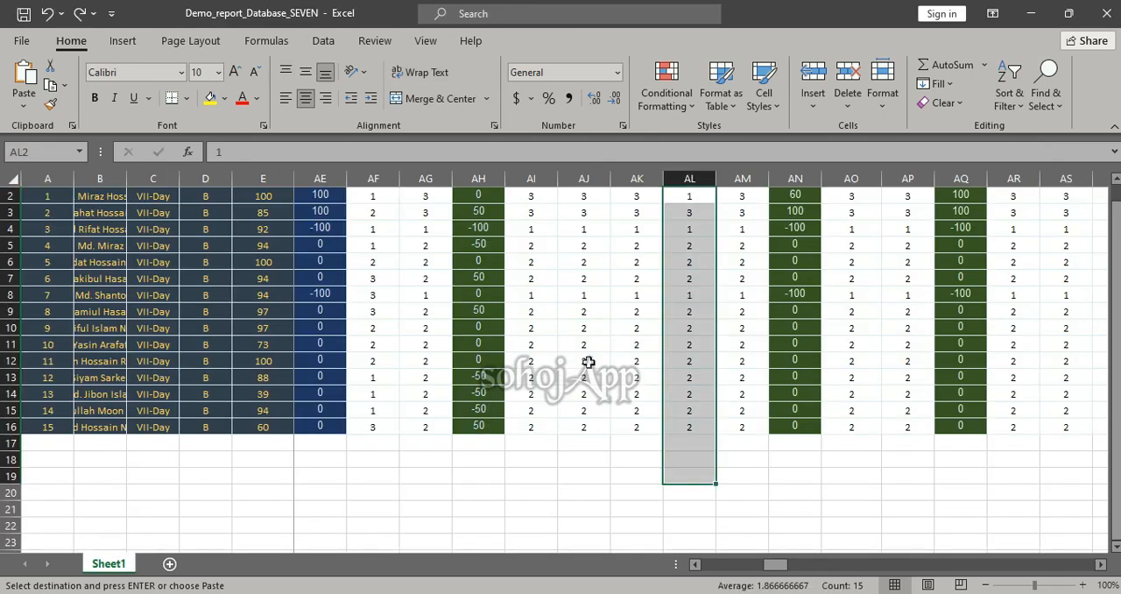
pyautogui.hotkey('ctrl', 'v')
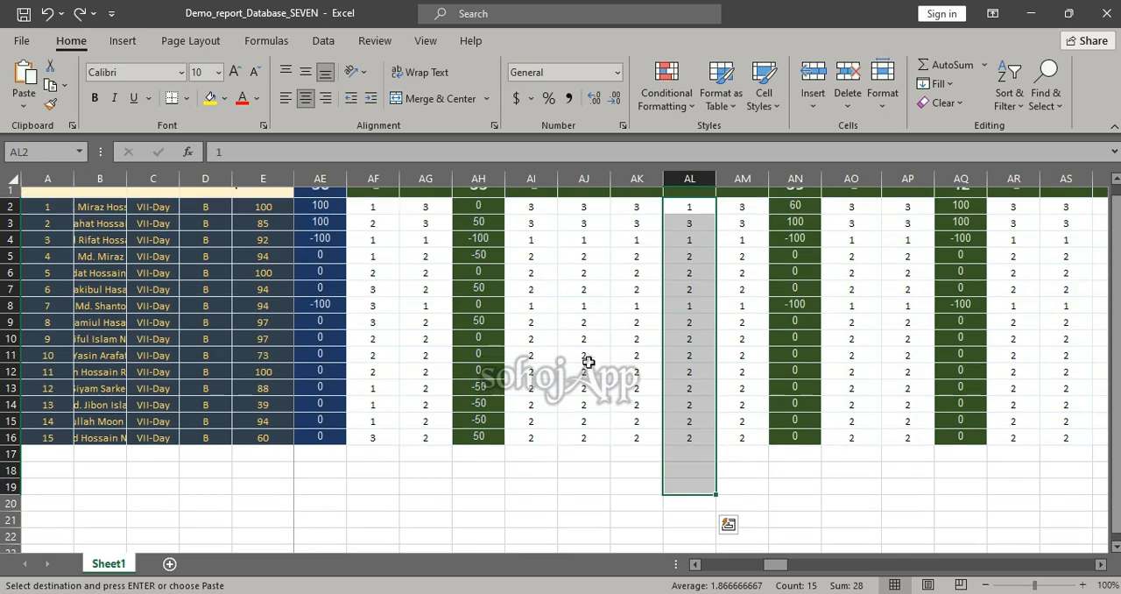
pyautogui.scroll(1, 587, 363)
pyautogui.click(688, 228)
pyautogui.hotkey('ctrl', 'shift', 'Down')
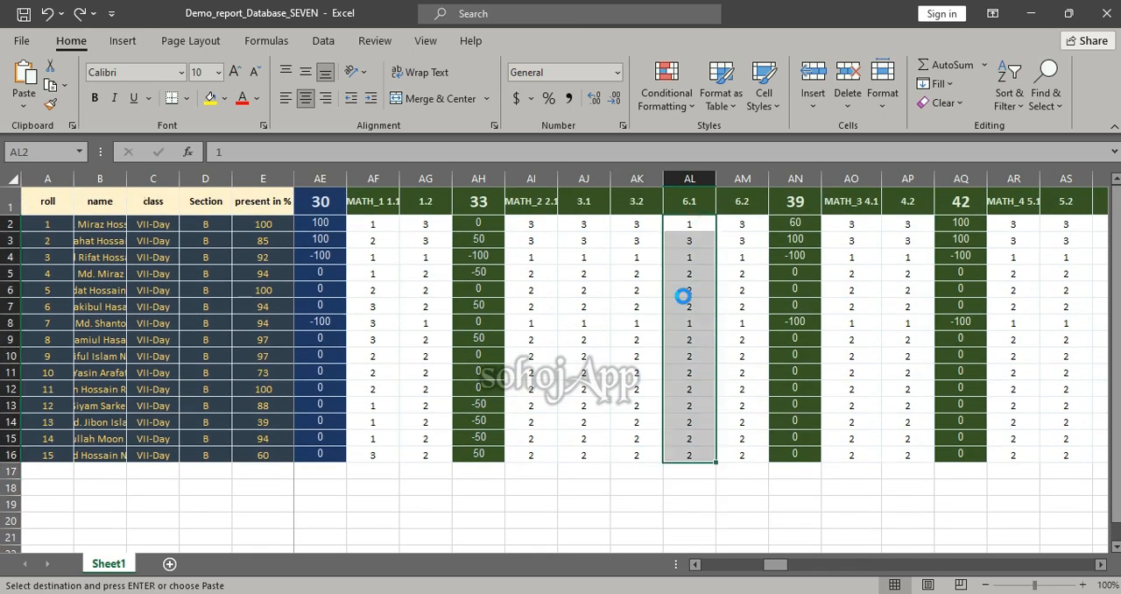
pyautogui.hotkey('ctrl', 'v')
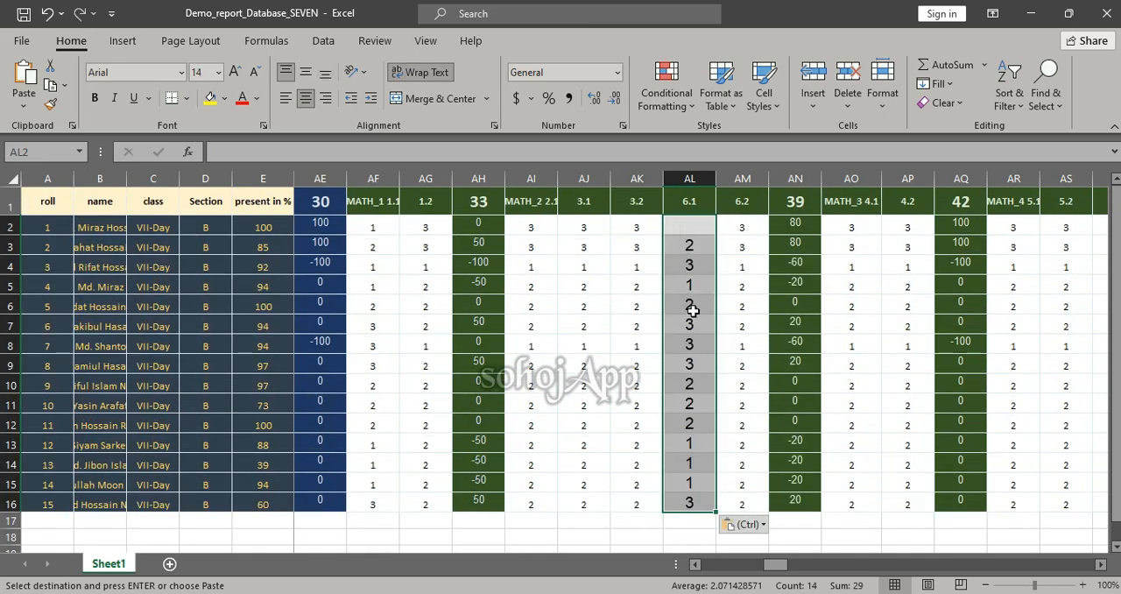
# Copy the cell formatting of AK2:AK16 onto the pasted 6.1 marks in AL2:AL16 with Format Painter
pyautogui.moveTo(632, 227); pyautogui.dragTo(626, 502)
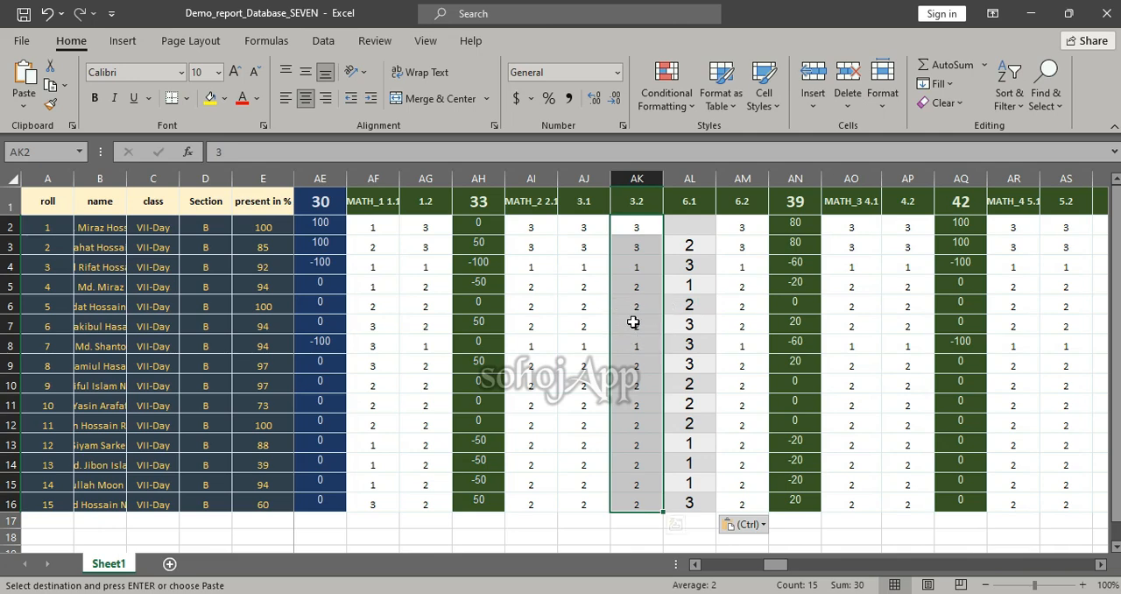
pyautogui.click(50, 105)
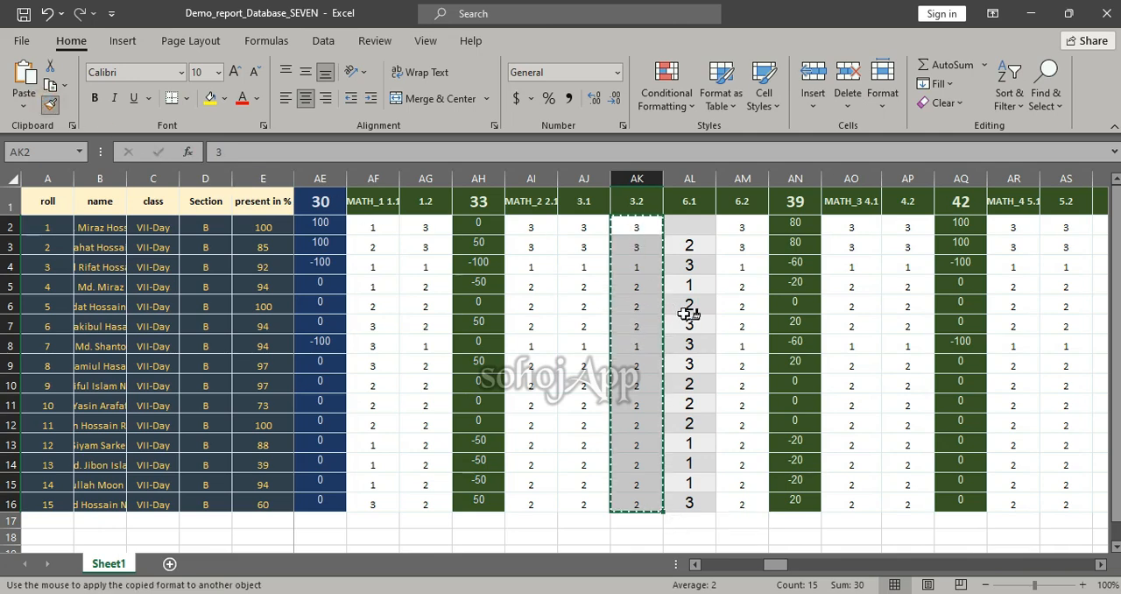
pyautogui.moveTo(689, 226); pyautogui.dragTo(689, 454)
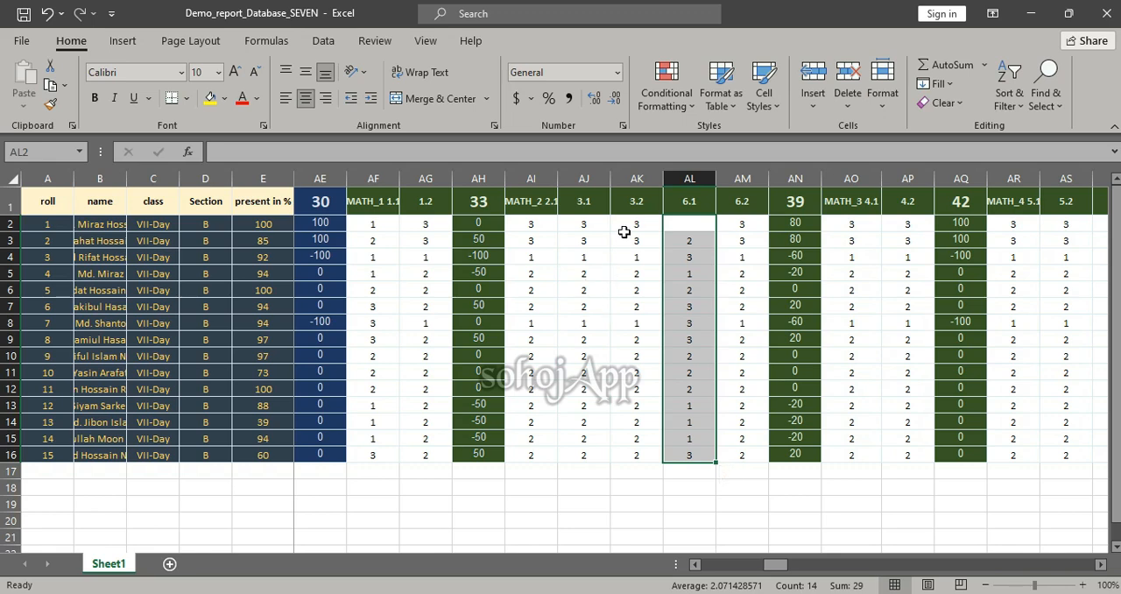
pyautogui.click(685, 203)
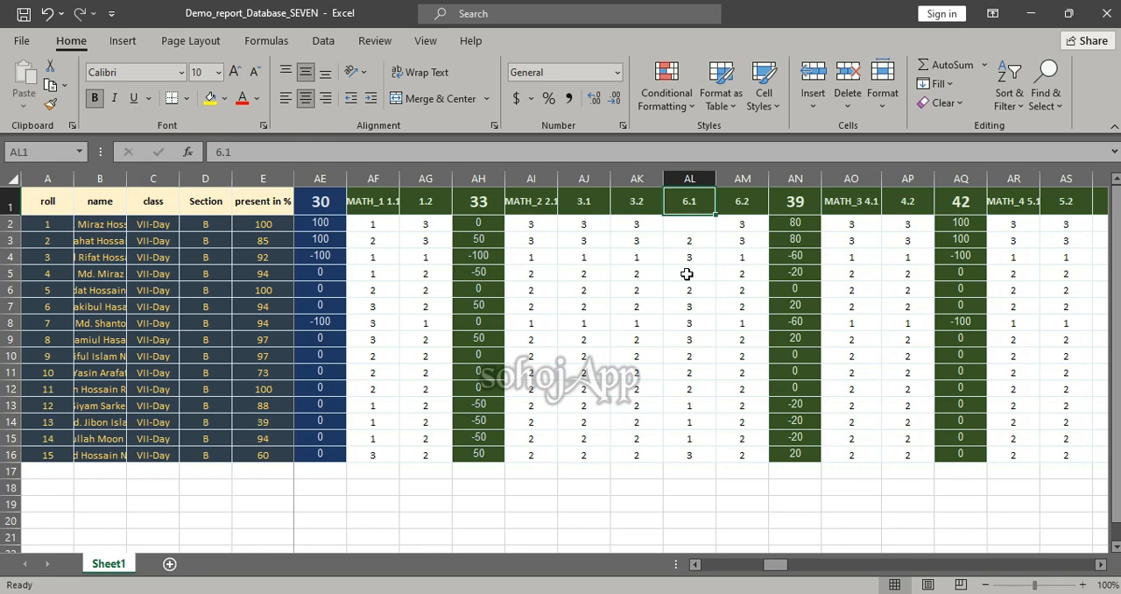
# Switch to sohojapp _ annReport_Seven.pdf in the browser and examine the shading key and Performance Level table on page 1
pyautogui.hotkey('alt', 'Tab')
pyautogui.press('Tab')
pyautogui.press('Tab')
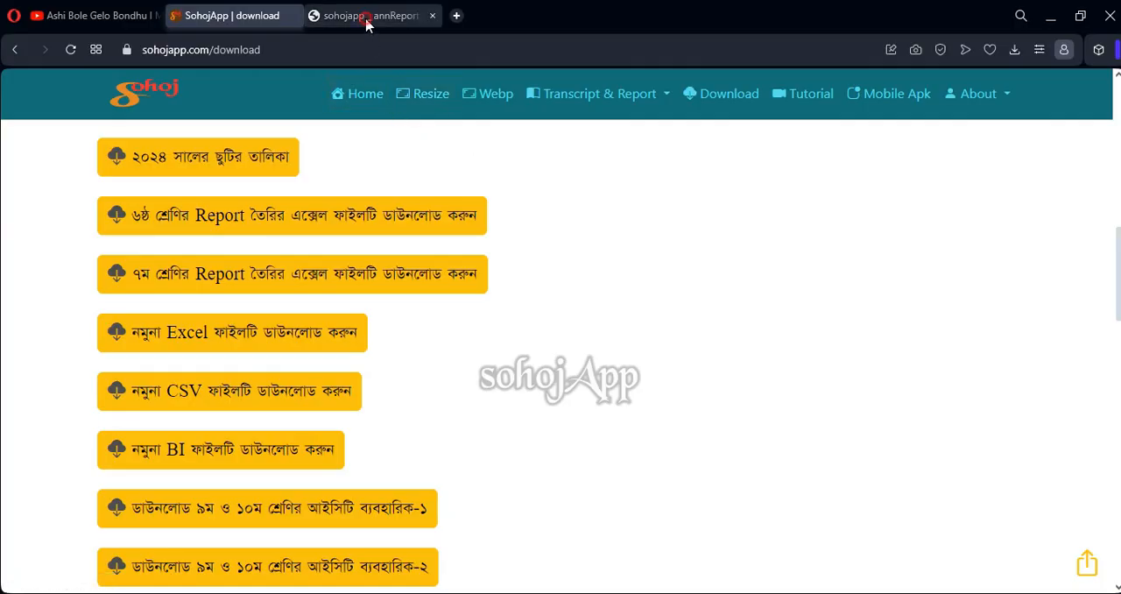
pyautogui.click(368, 18)
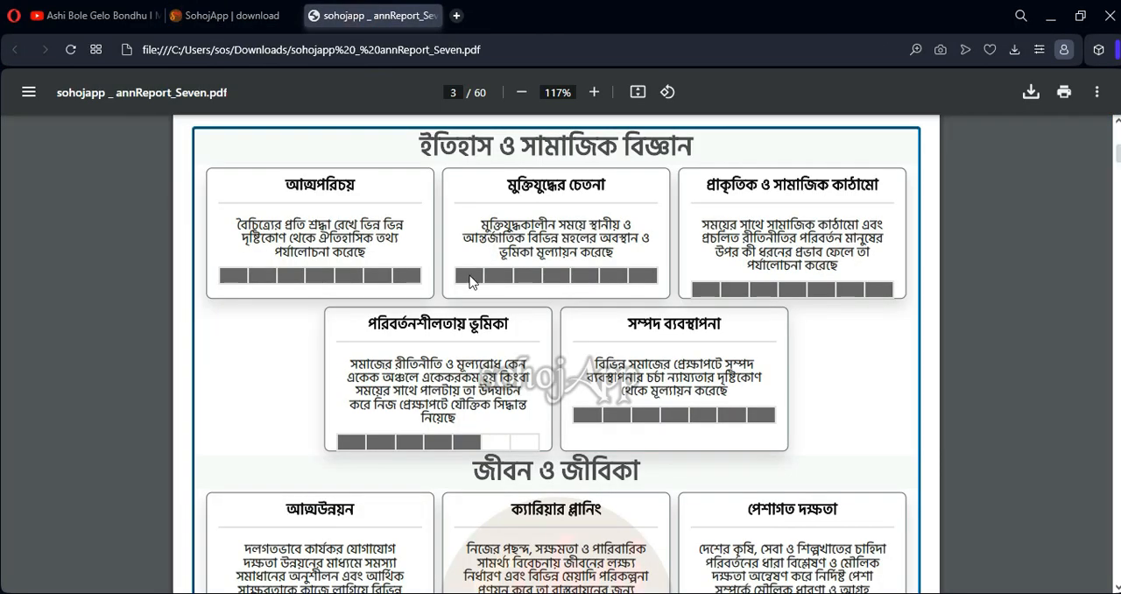
pyautogui.scroll(20, 368, 293)
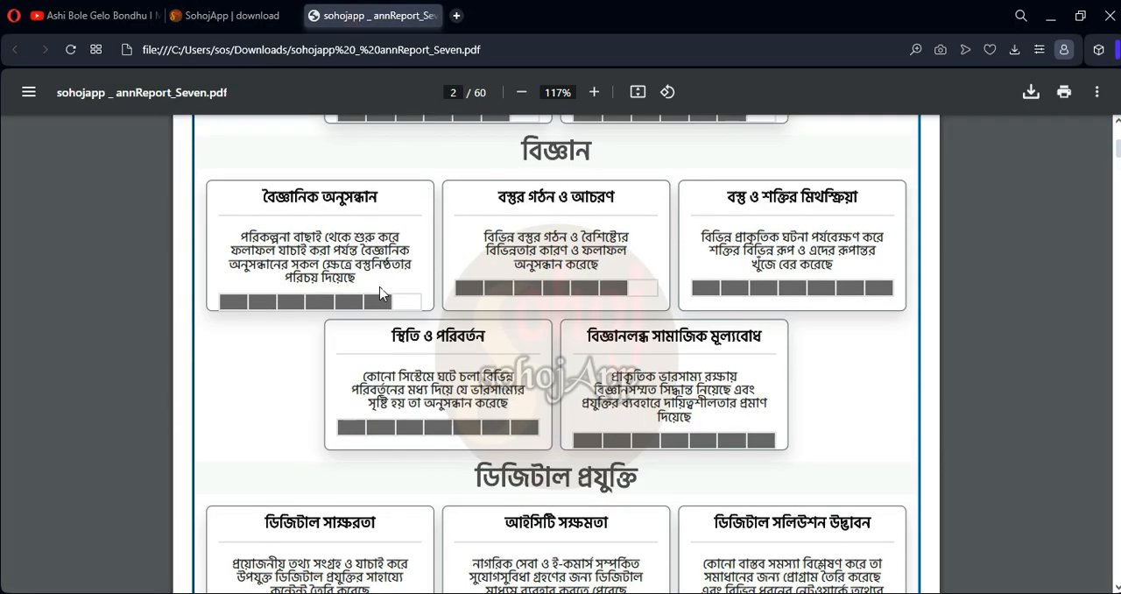
pyautogui.scroll(5, 383, 290)
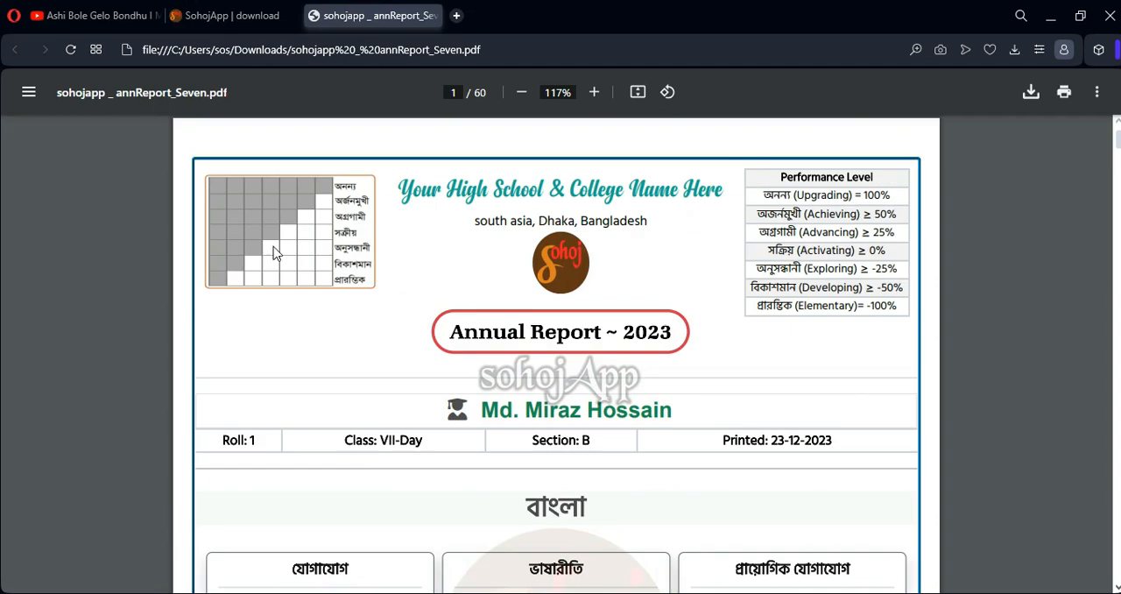
pyautogui.scroll(2, 425, 240)
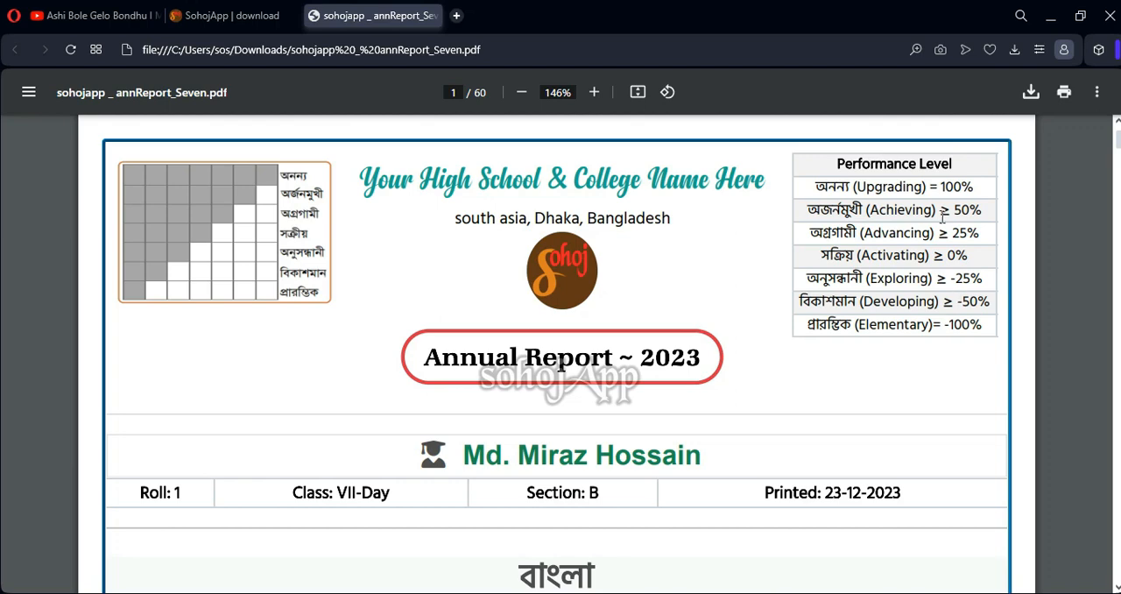
# Return to the class seven sheet, check the AN2 formula and enter 1 as the missing 6.1 mark in AL2
pyautogui.moveTo(563, 593)
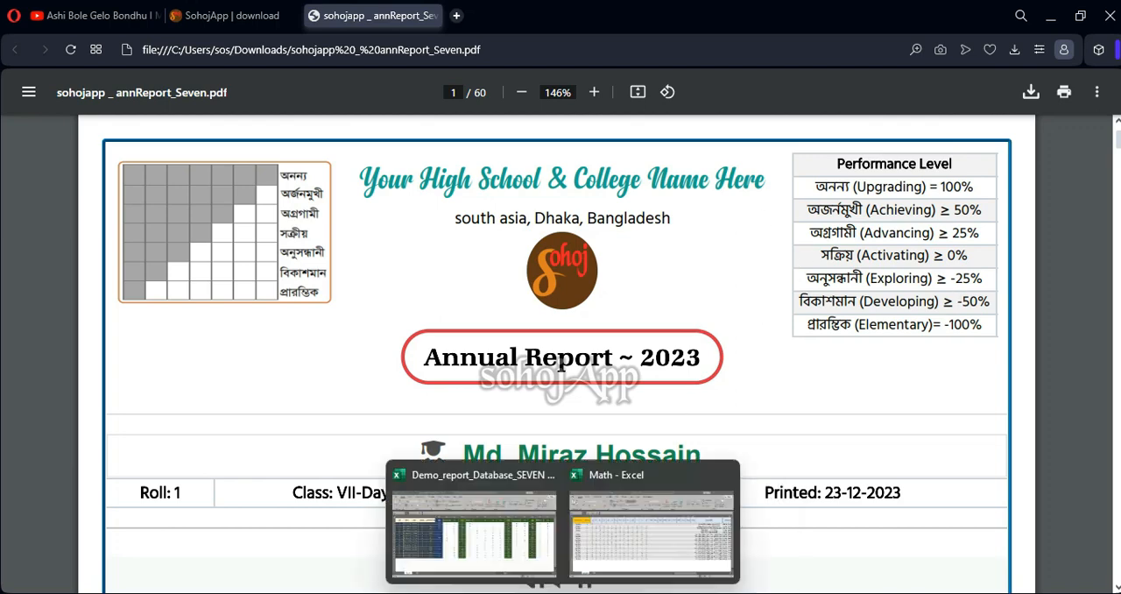
pyautogui.click(502, 544)
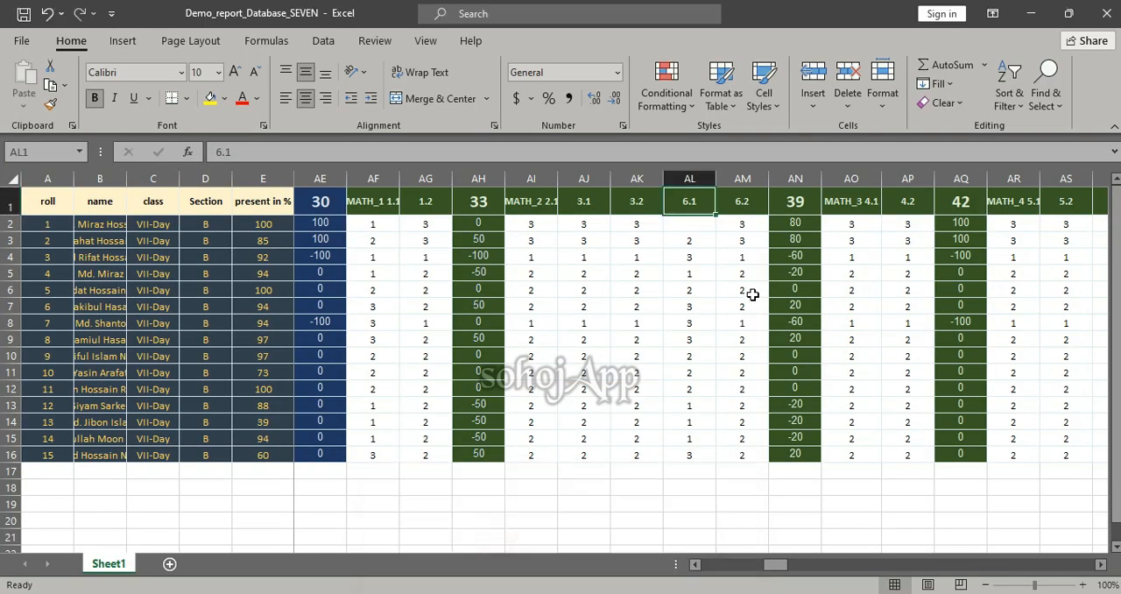
pyautogui.click(782, 222)
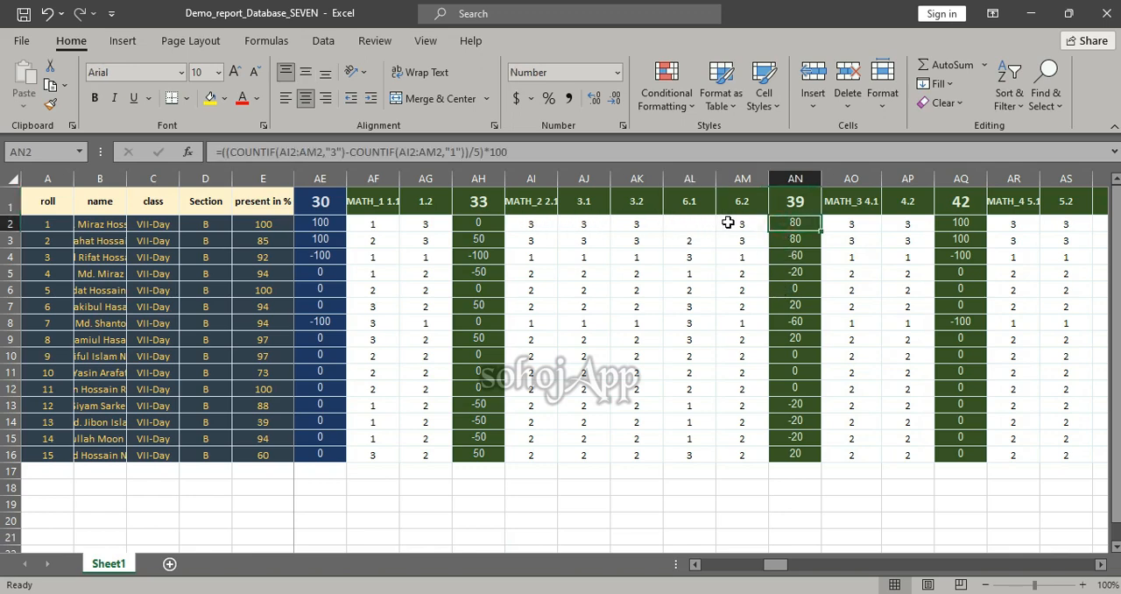
pyautogui.click(687, 224)
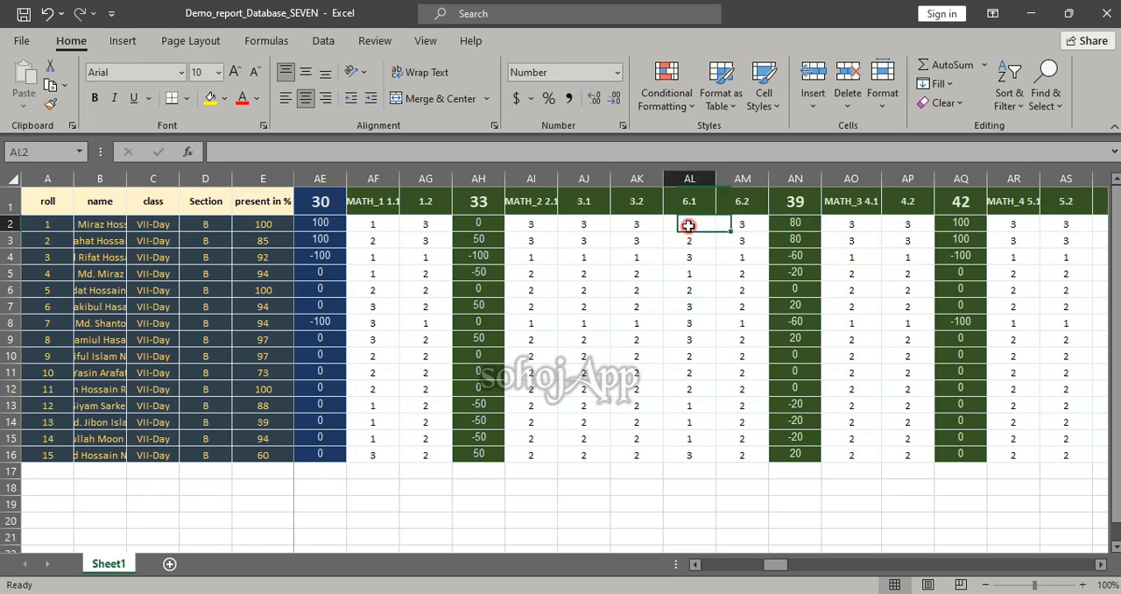
pyautogui.click(799, 224)
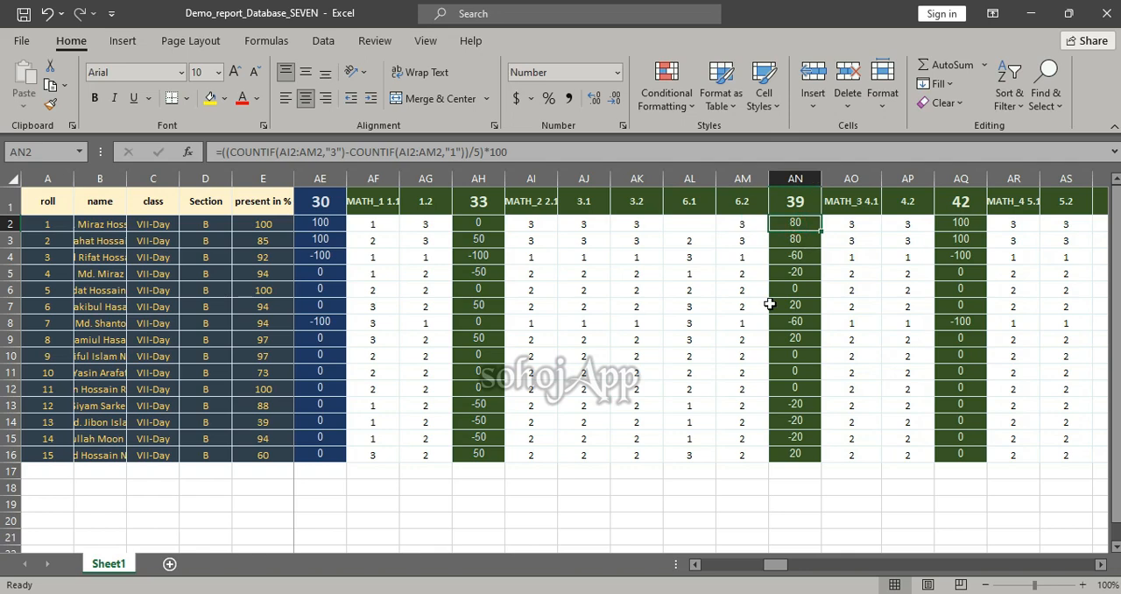
pyautogui.click(699, 225)
pyautogui.write('1')
pyautogui.press('Return')
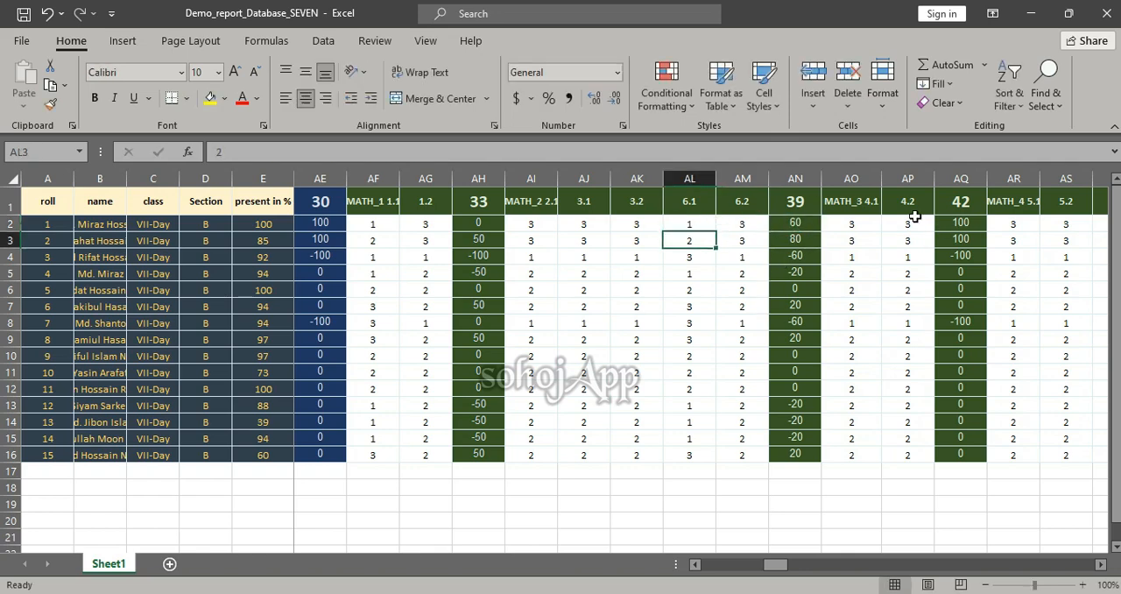
# Inspect which mark cells the COUNTIF formula in AN2 refers to, leaving the formula as it is
pyautogui.click(797, 224)
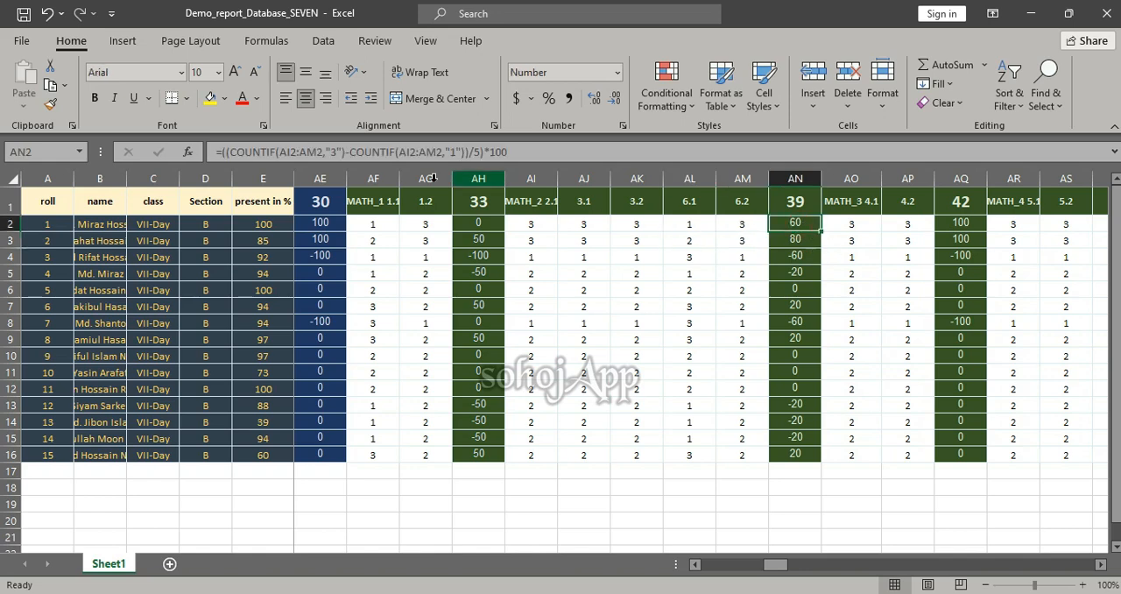
pyautogui.click(523, 151)
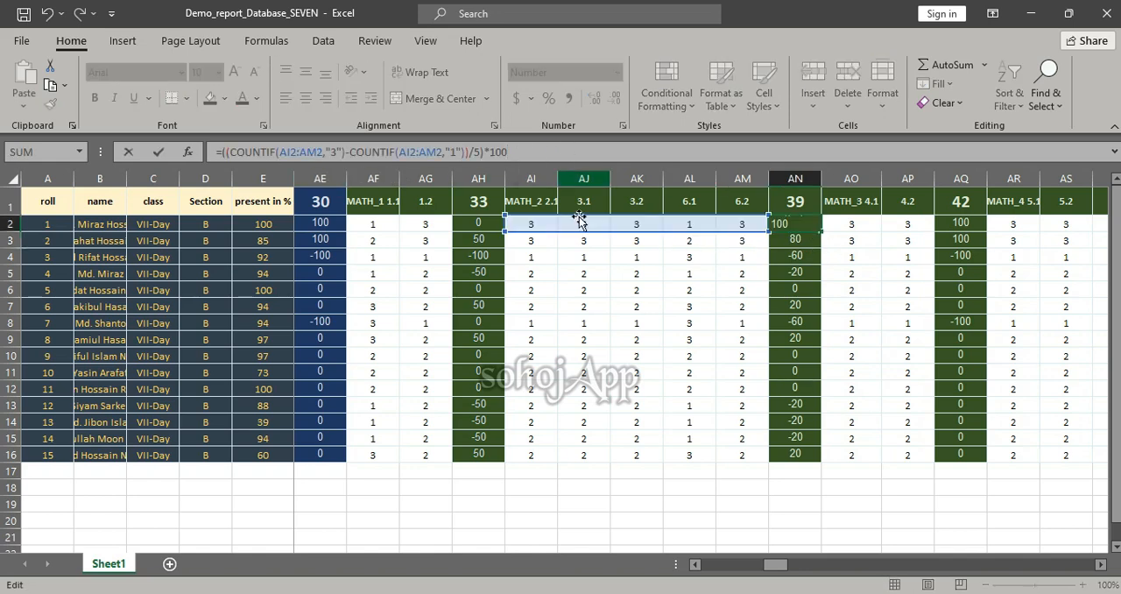
pyautogui.hotkey('ctrl', 'Return')
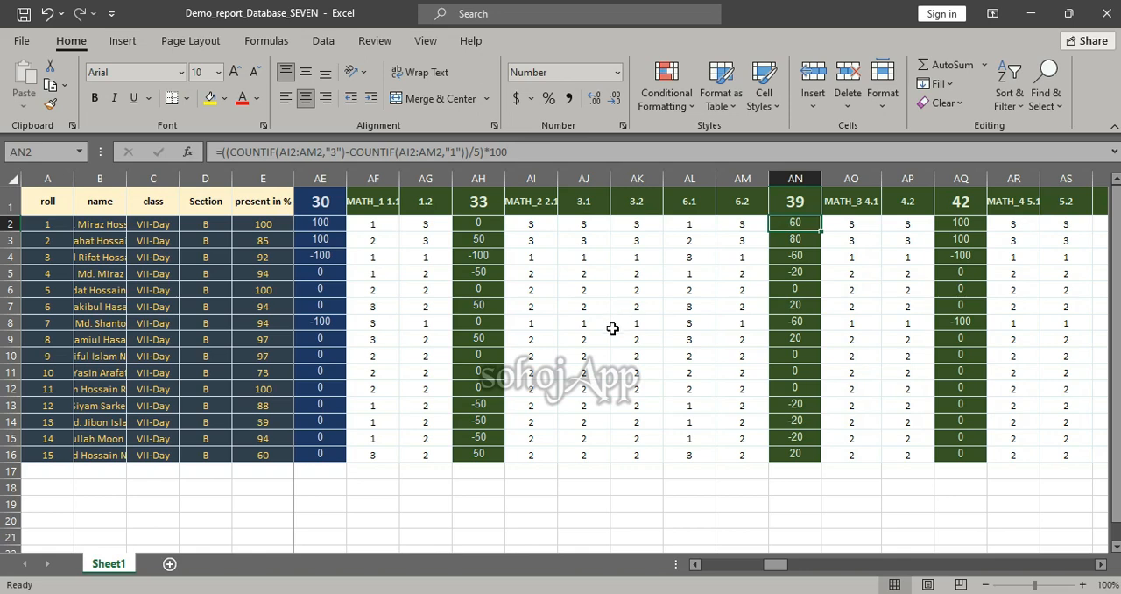
# Fill the school name in FG2 down the schoolName.162 column to FG16 for all the students
pyautogui.hscroll(5, 612, 321)
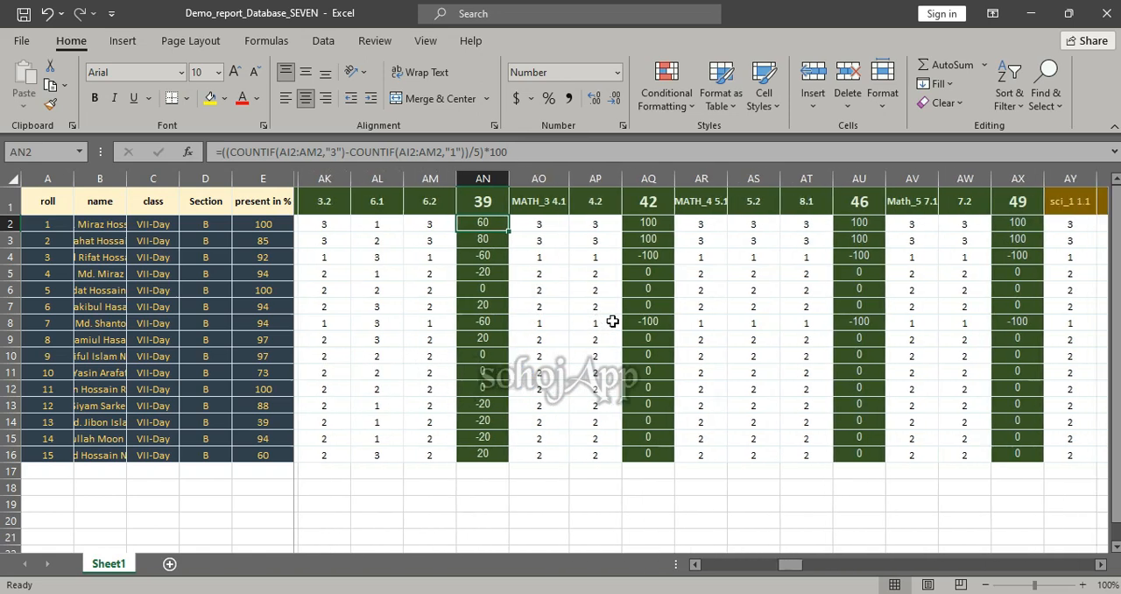
pyautogui.hscroll(2, 613, 321)
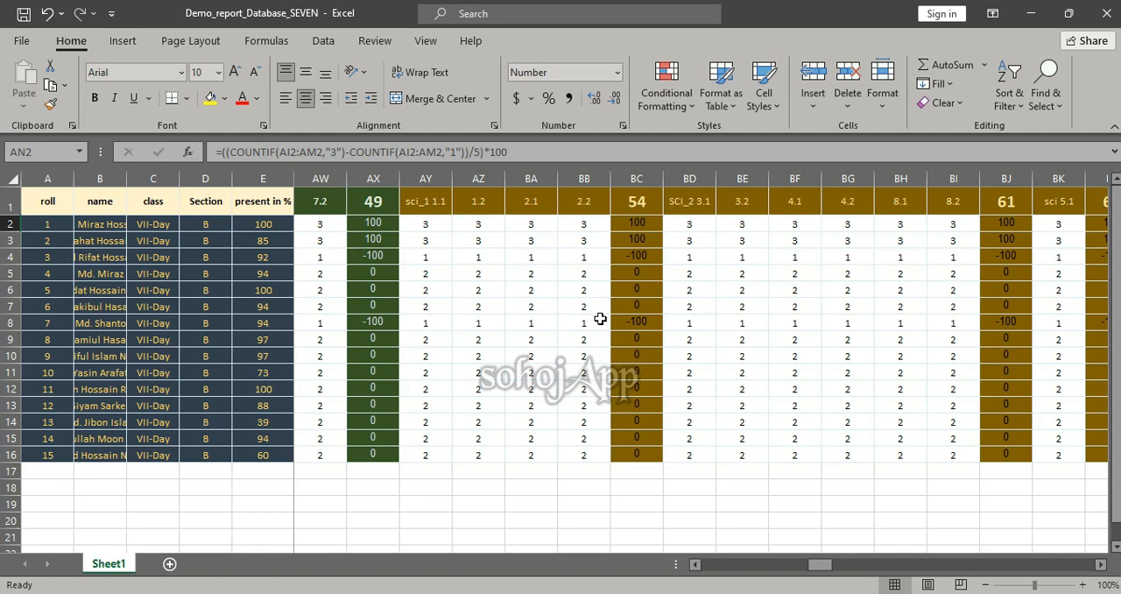
pyautogui.hscroll(7, 475, 257)
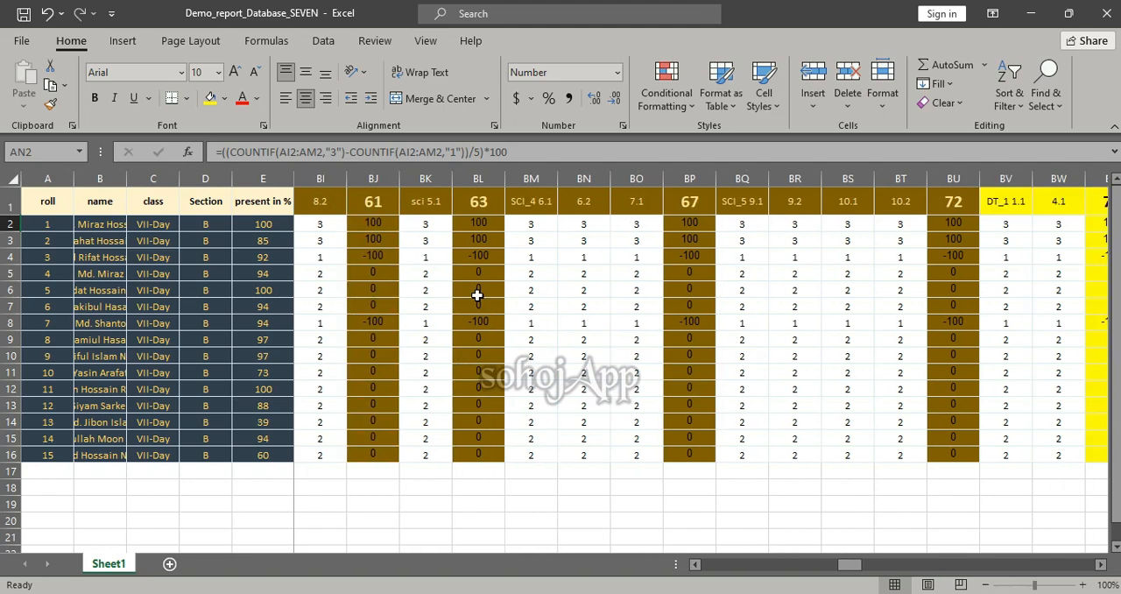
pyautogui.hscroll(8, 617, 289)
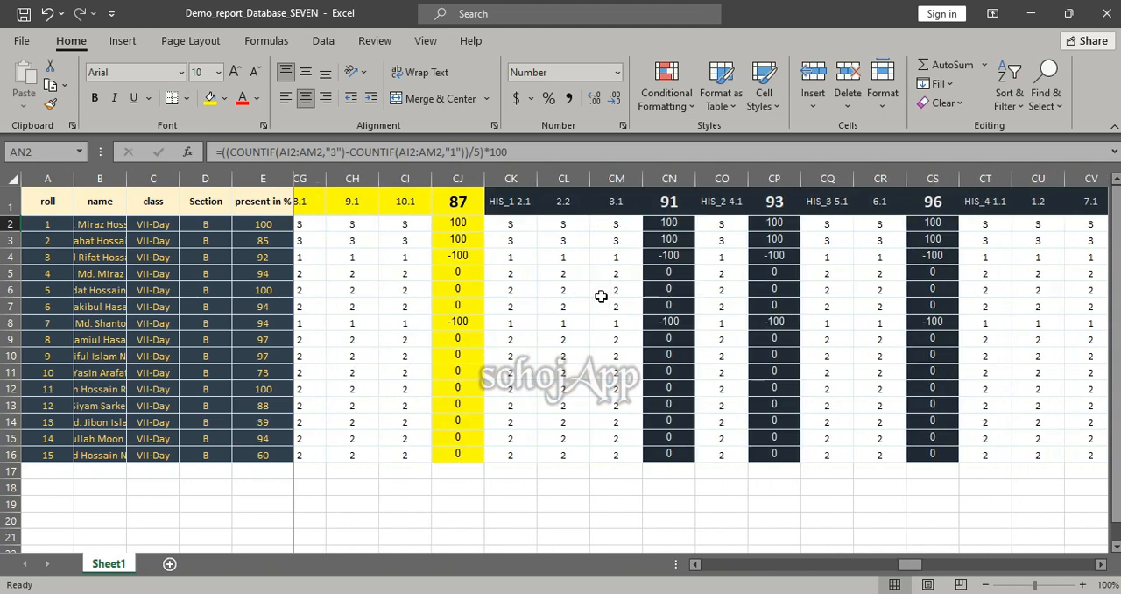
pyautogui.hscroll(8, 574, 303)
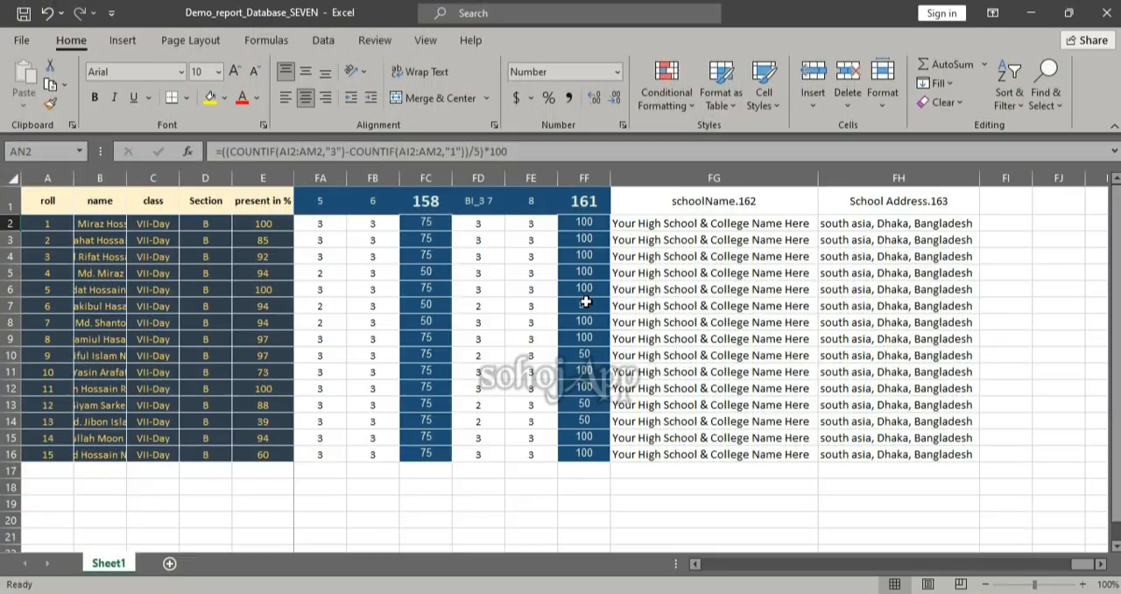
pyautogui.click(713, 207)
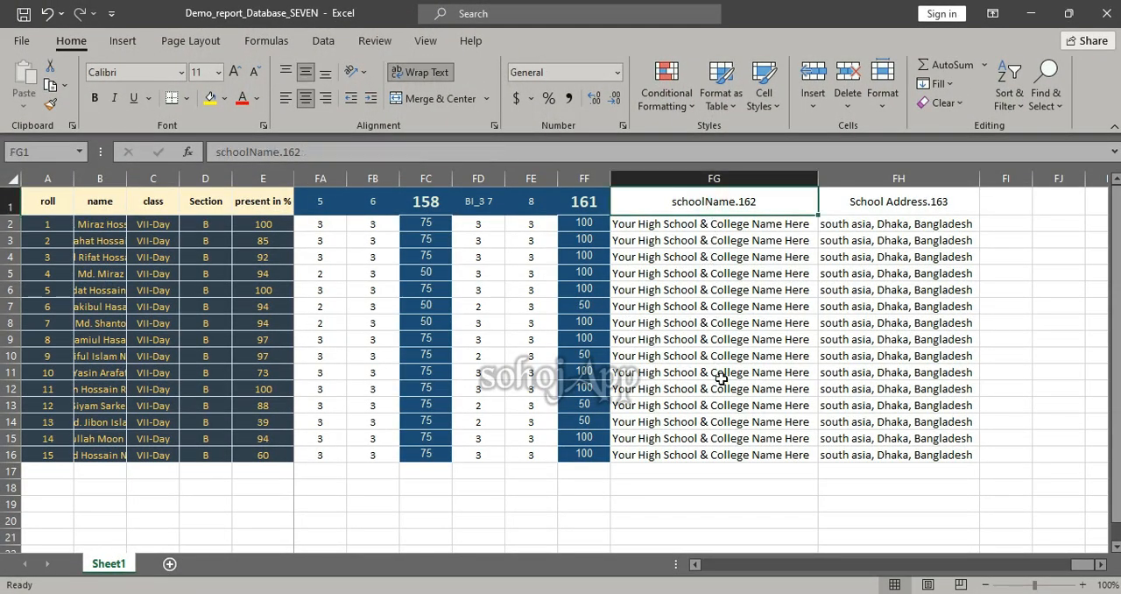
pyautogui.click(763, 226)
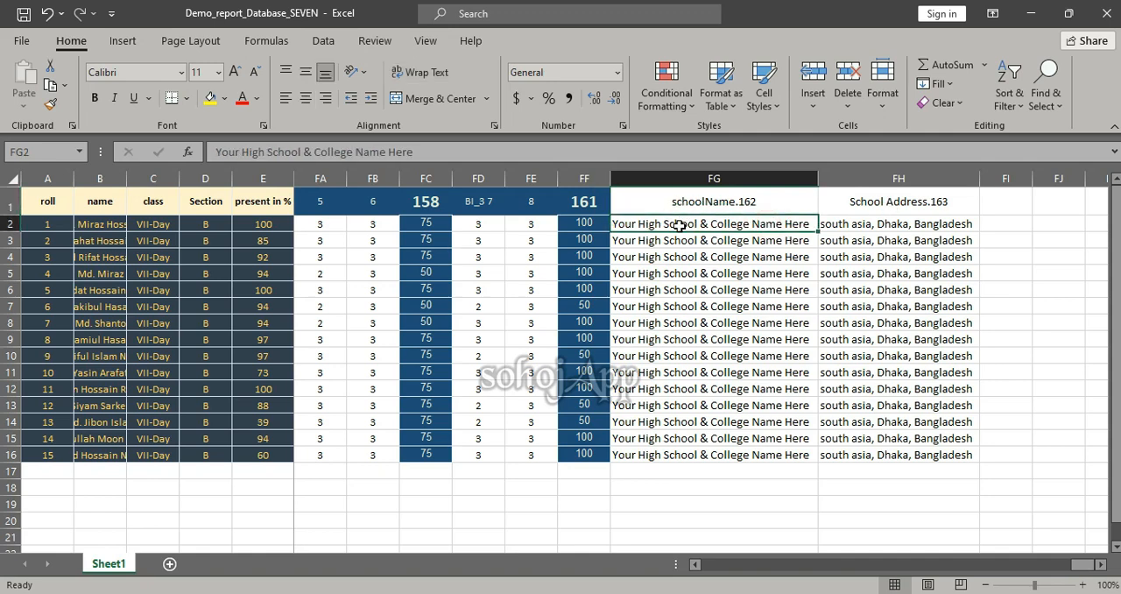
pyautogui.doubleClick(819, 231)
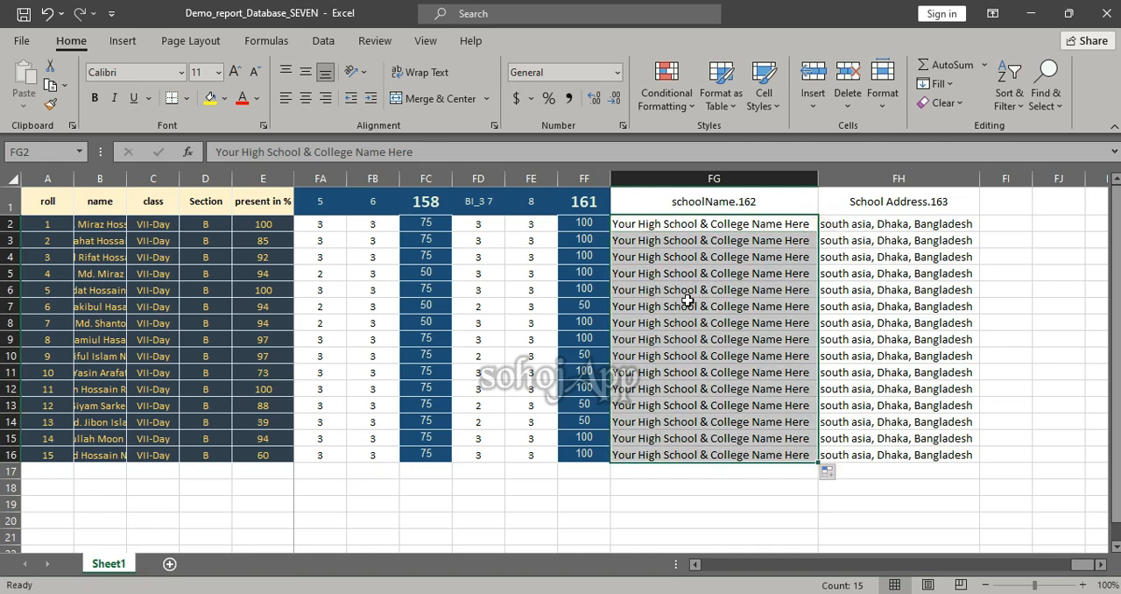
# Close the class seven workbook and switch to the SohojApp download page in the browser
pyautogui.click(1106, 17)
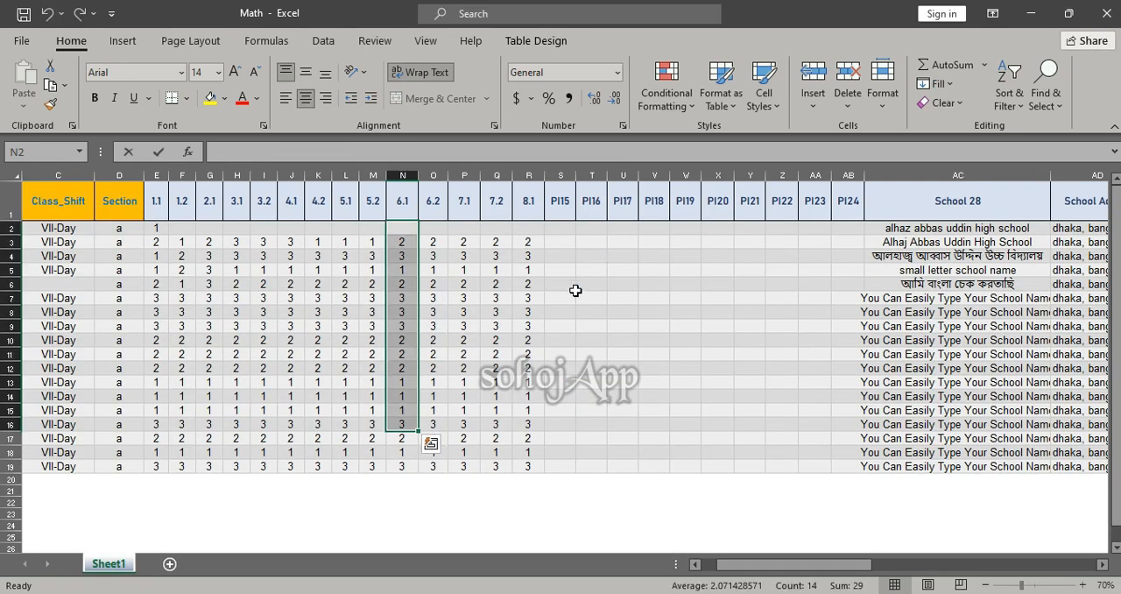
pyautogui.click(565, 296)
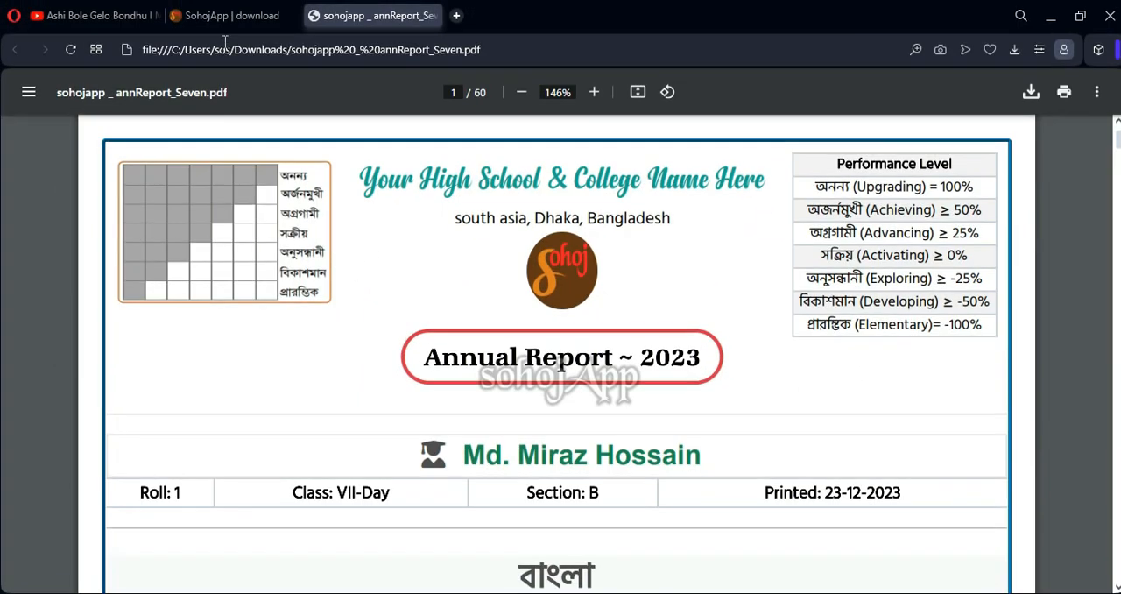
pyautogui.click(252, 19)
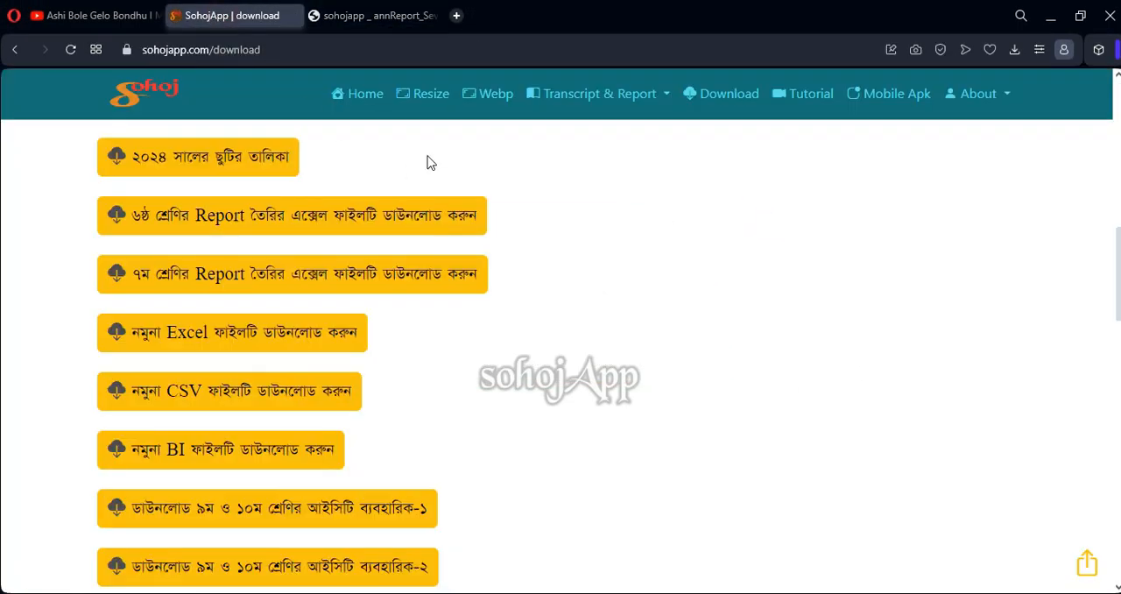
# Open the Report Cards page of SohojApp and go to the class seven annual report form
pyautogui.click(575, 95)
pyautogui.click(570, 182)
pyautogui.scroll(-10, 292, 293)
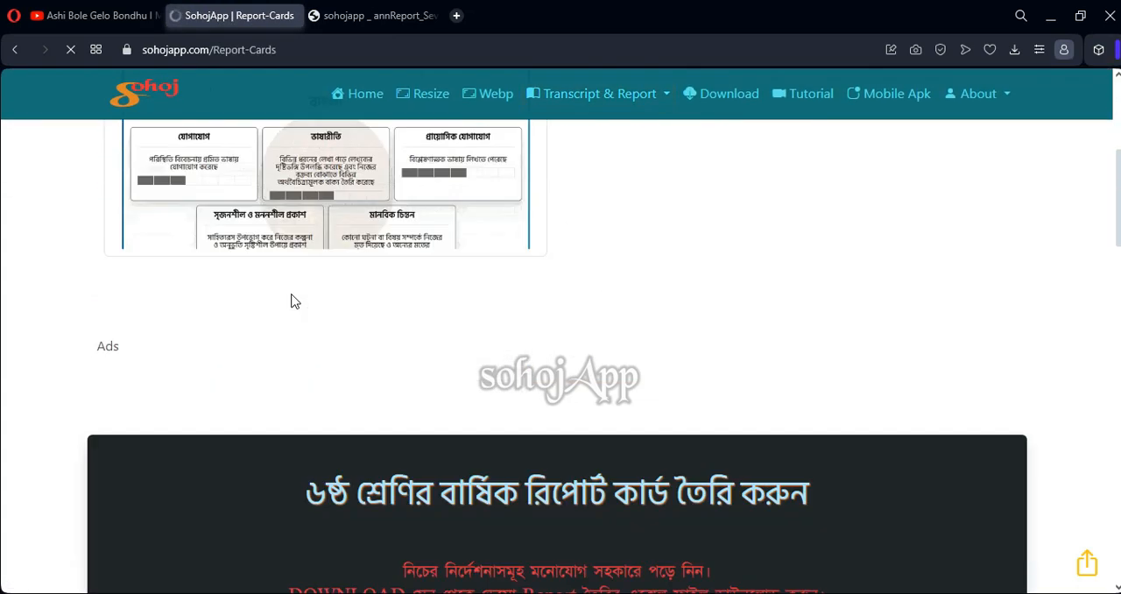
pyautogui.scroll(-5, 292, 301)
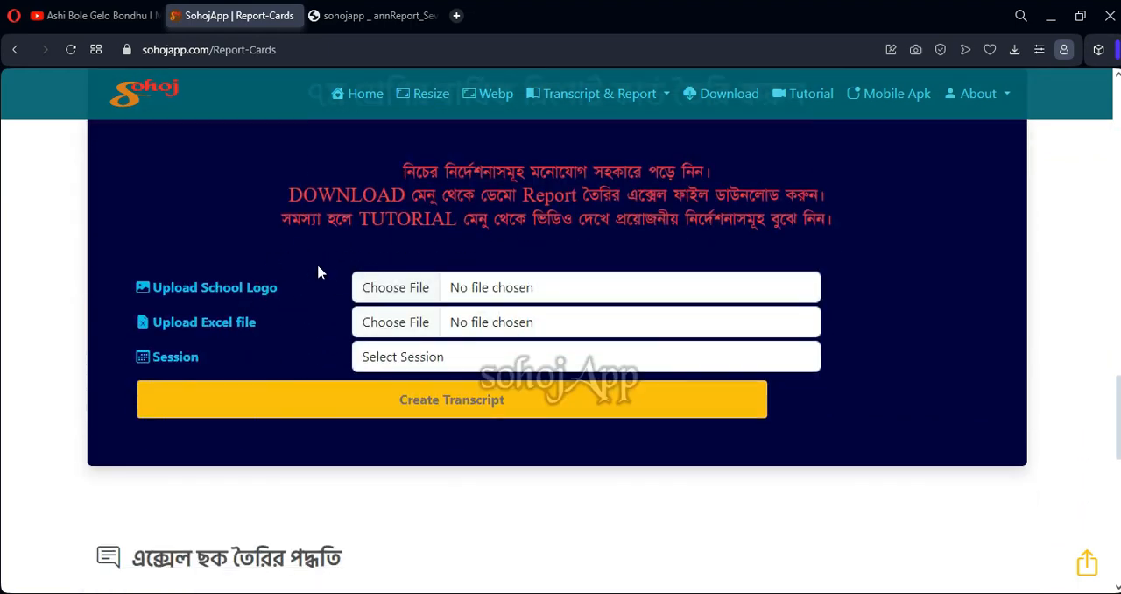
# Choose the 512x512-logo image from the Desktop sohoj folder as the school logo for the class seven report
pyautogui.click(395, 288)
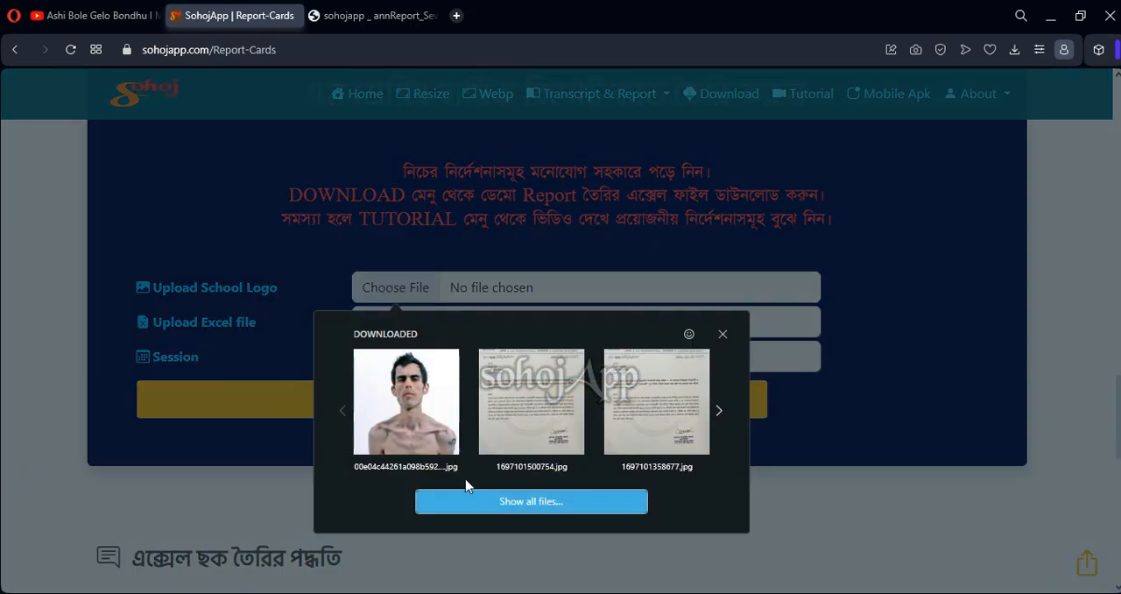
pyautogui.click(487, 501)
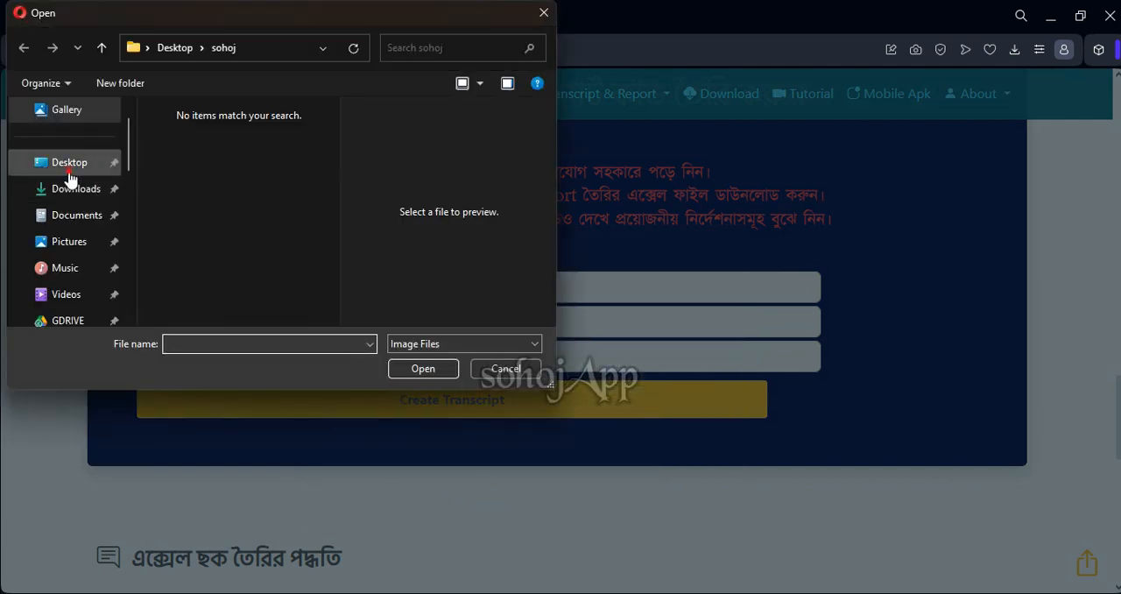
pyautogui.click(70, 167)
pyautogui.doubleClick(172, 169)
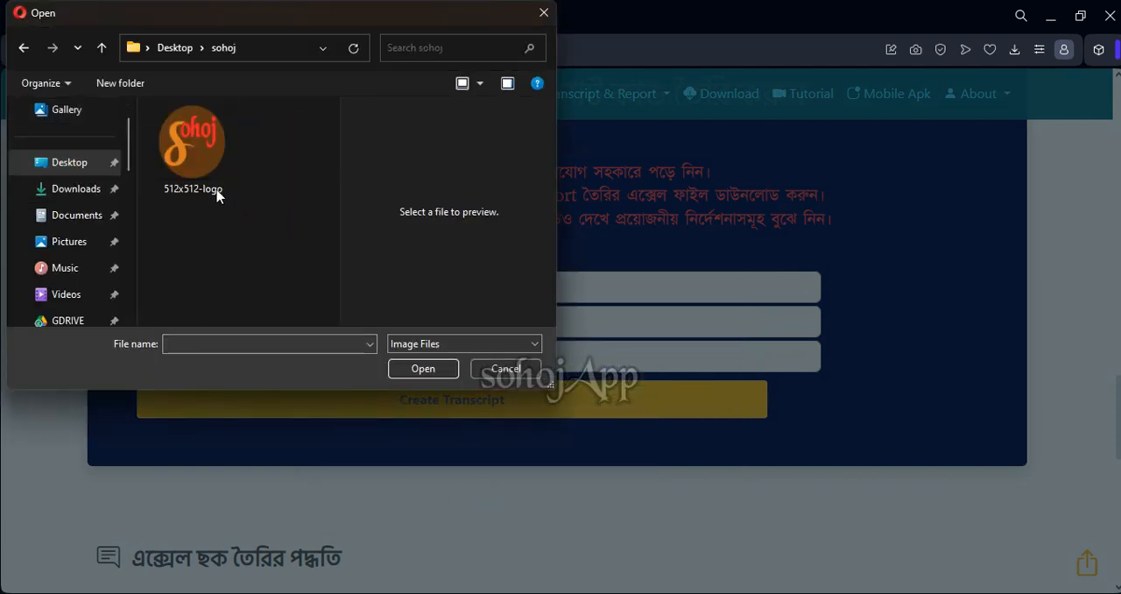
pyautogui.click(226, 195)
pyautogui.click(428, 375)
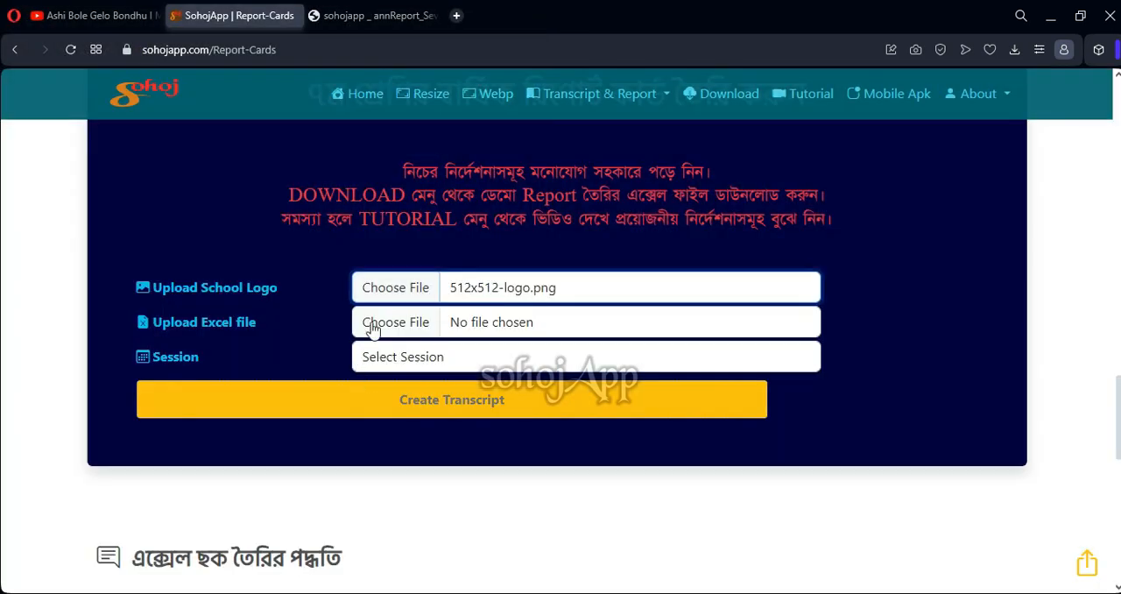
# Choose Demo_report_Database_SEVEN from the sohoj folder as the Excel file for the class seven report
pyautogui.click(404, 329)
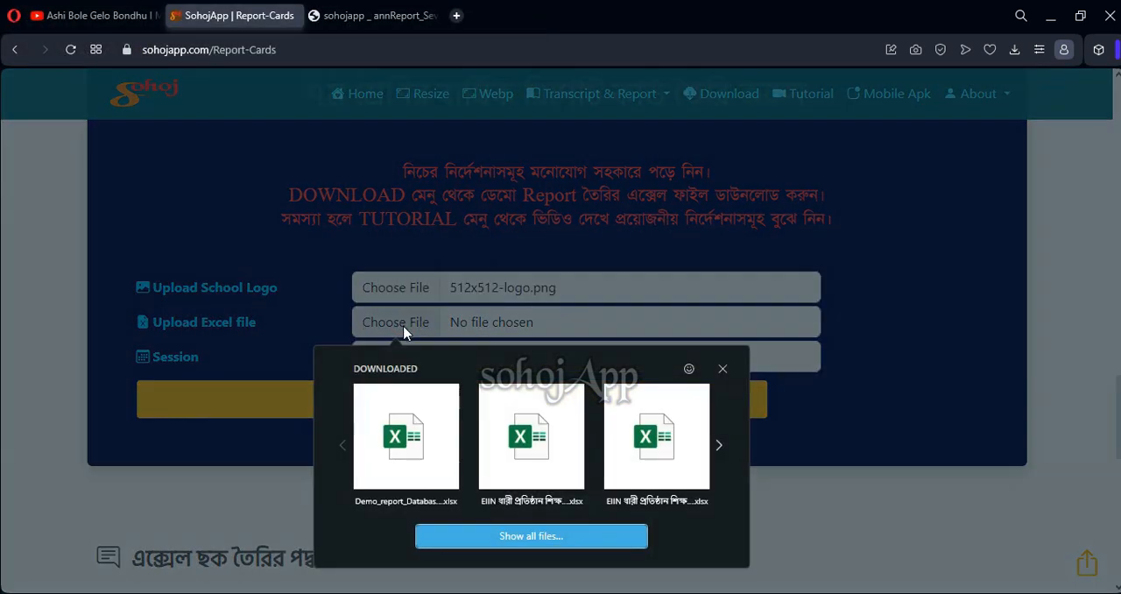
pyautogui.click(476, 536)
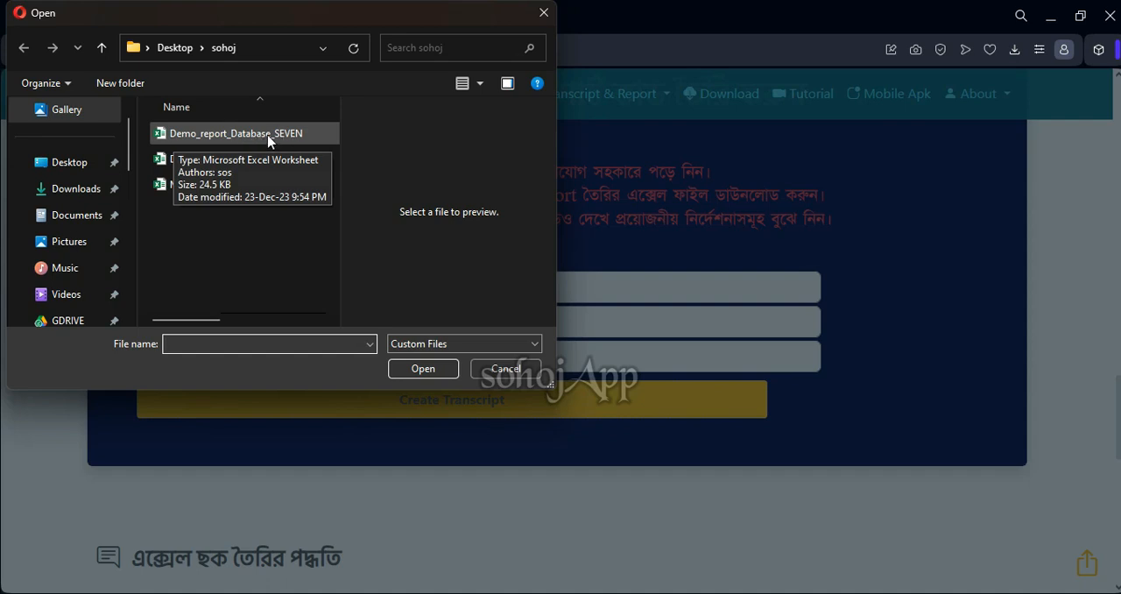
pyautogui.click(268, 141)
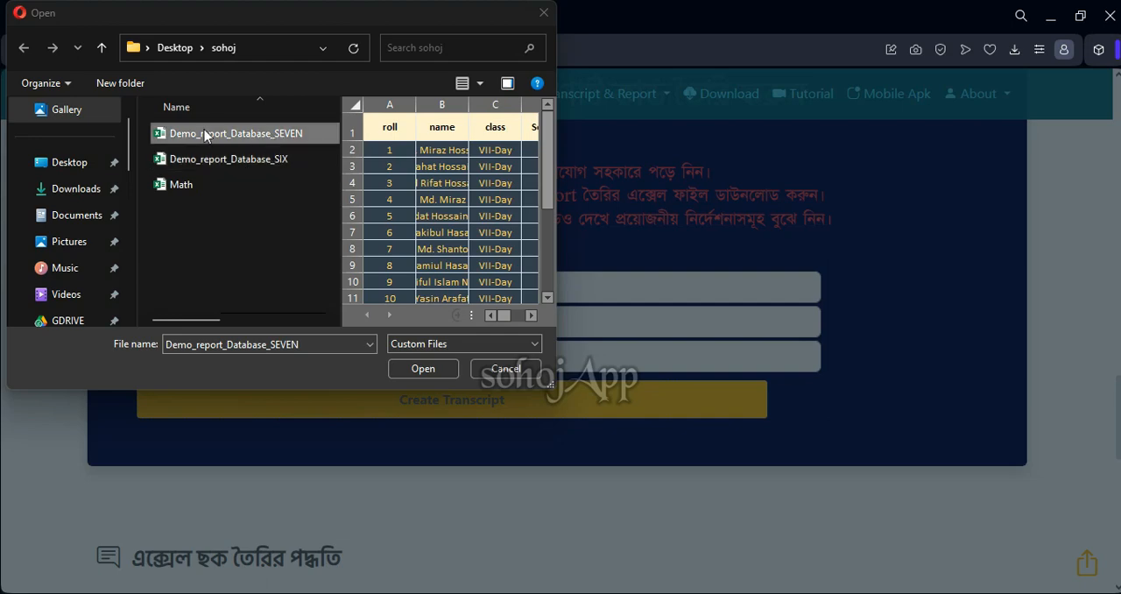
pyautogui.click(424, 369)
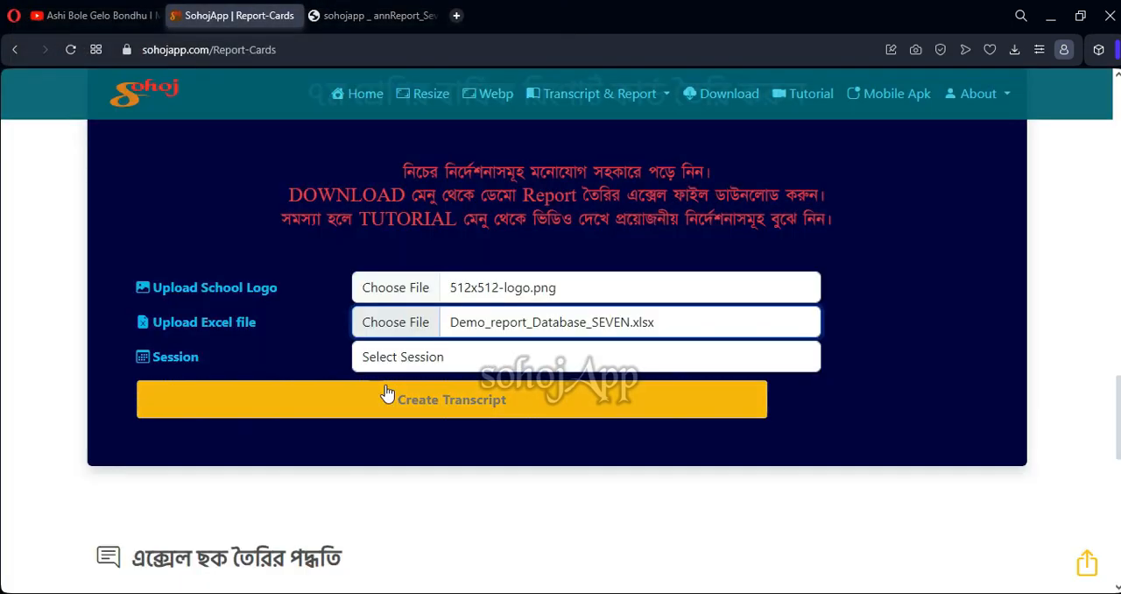
# Set the session to 2023 and create the class seven transcript
pyautogui.scroll(-1, 431, 283)
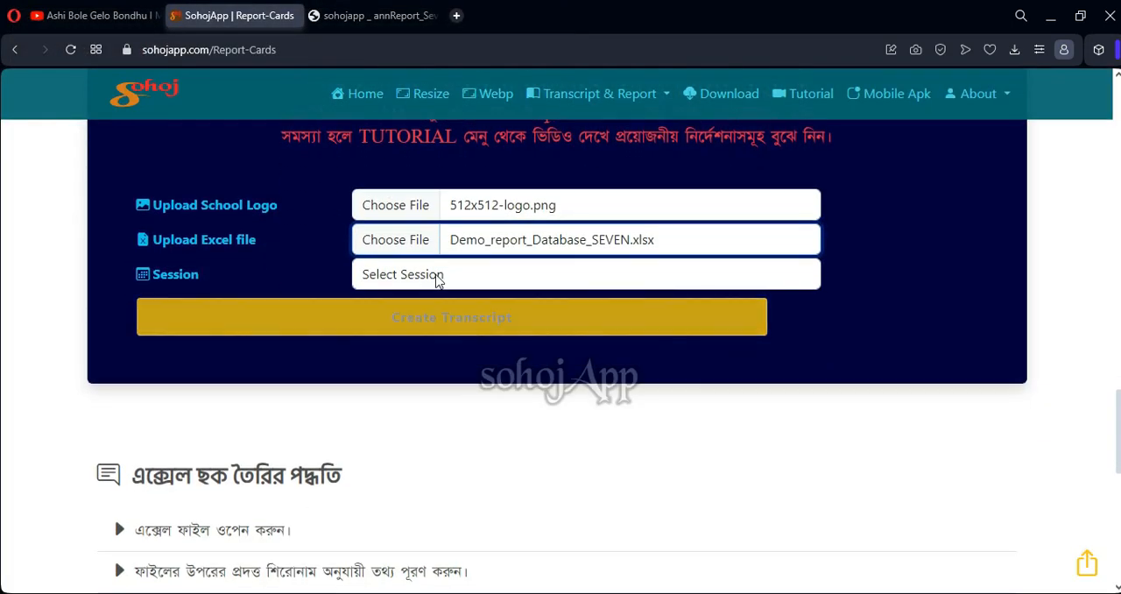
pyautogui.click(445, 282)
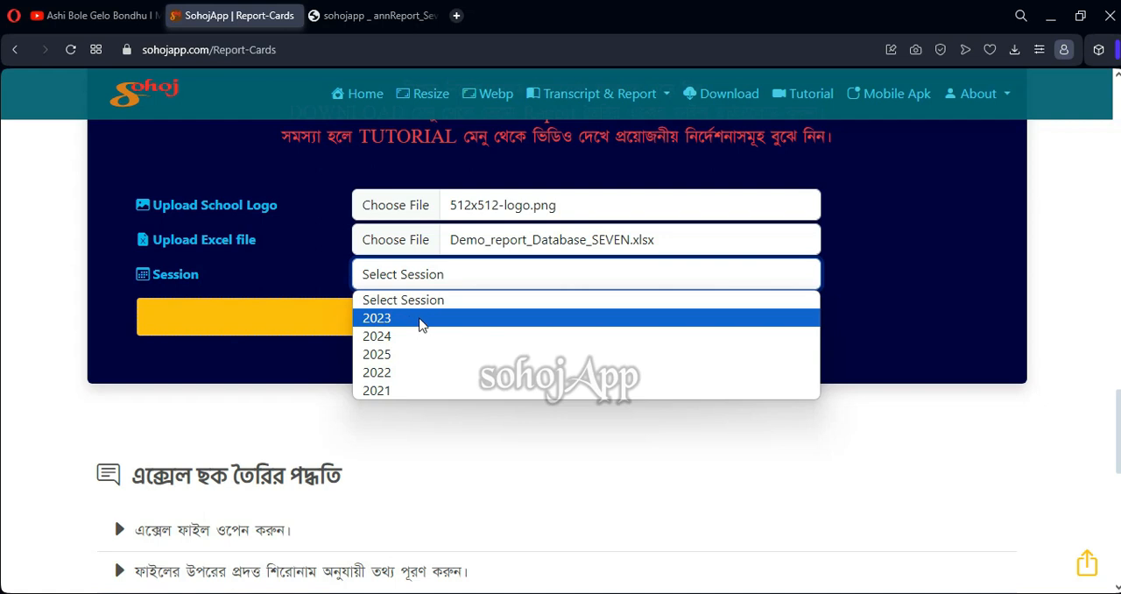
pyautogui.click(421, 318)
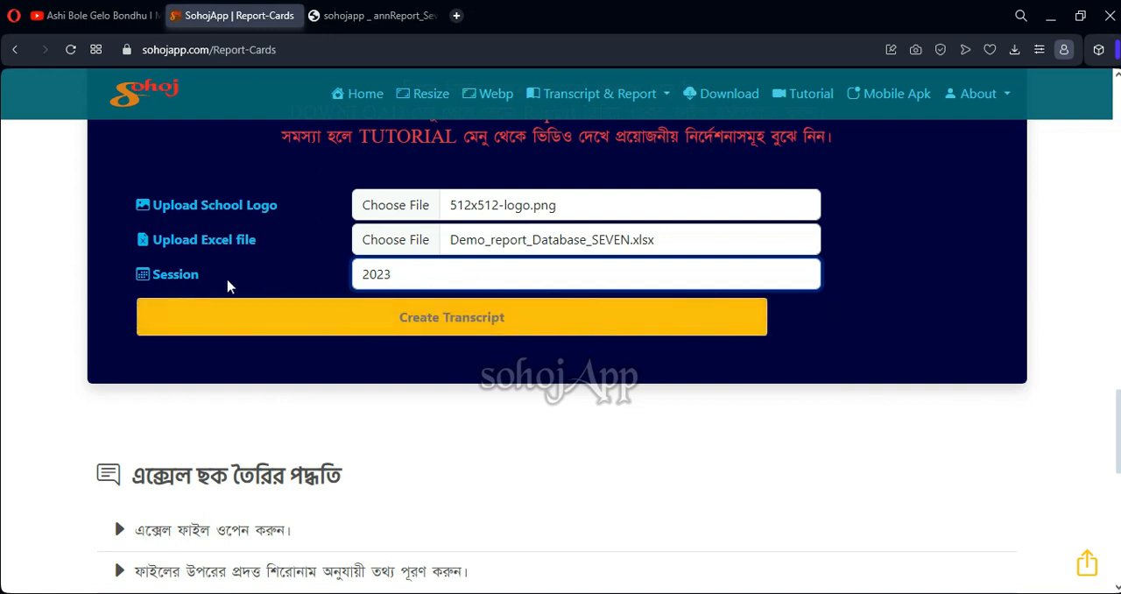
pyautogui.click(440, 322)
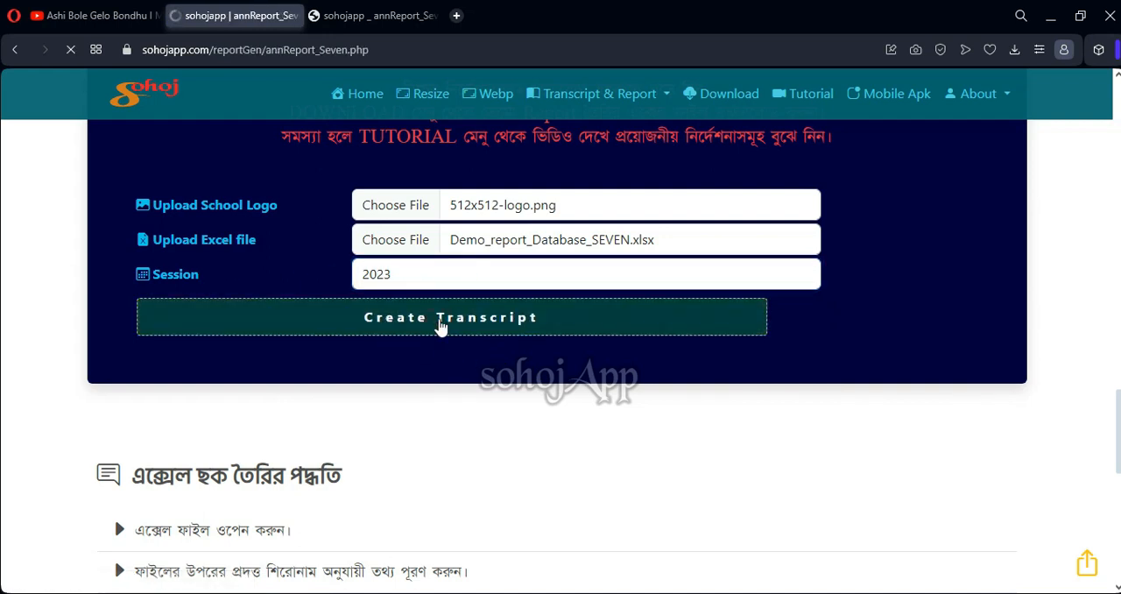
# Review the first student's annual report, from the school header through all subject sections to the behaviour indicators and attendance
pyautogui.scroll(-1, 351, 271)
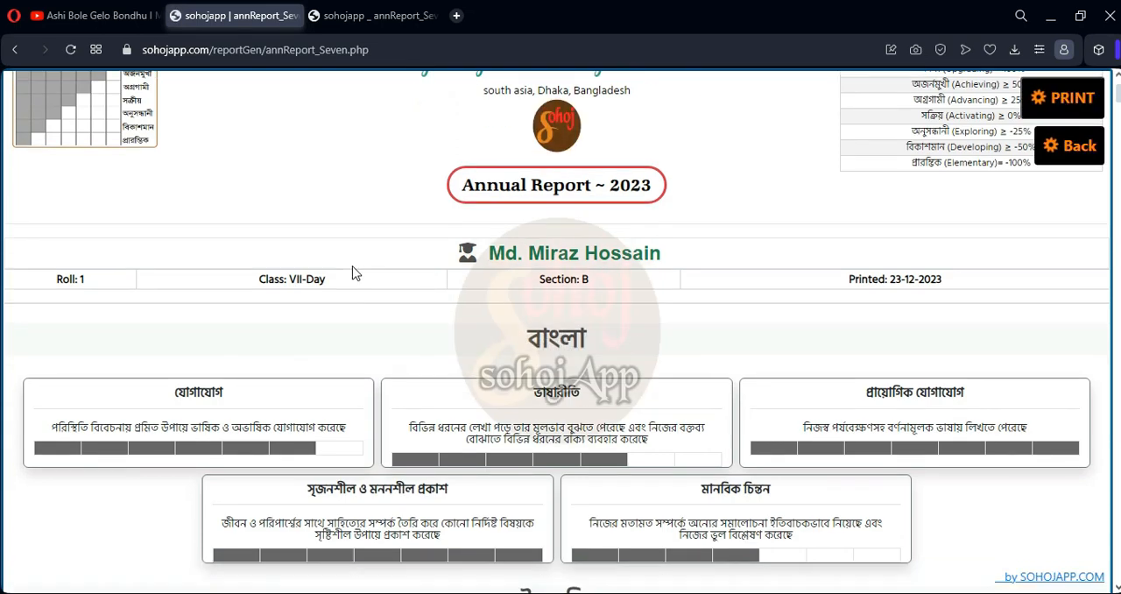
pyautogui.scroll(-1, 333, 277)
pyautogui.scroll(-3, 317, 337)
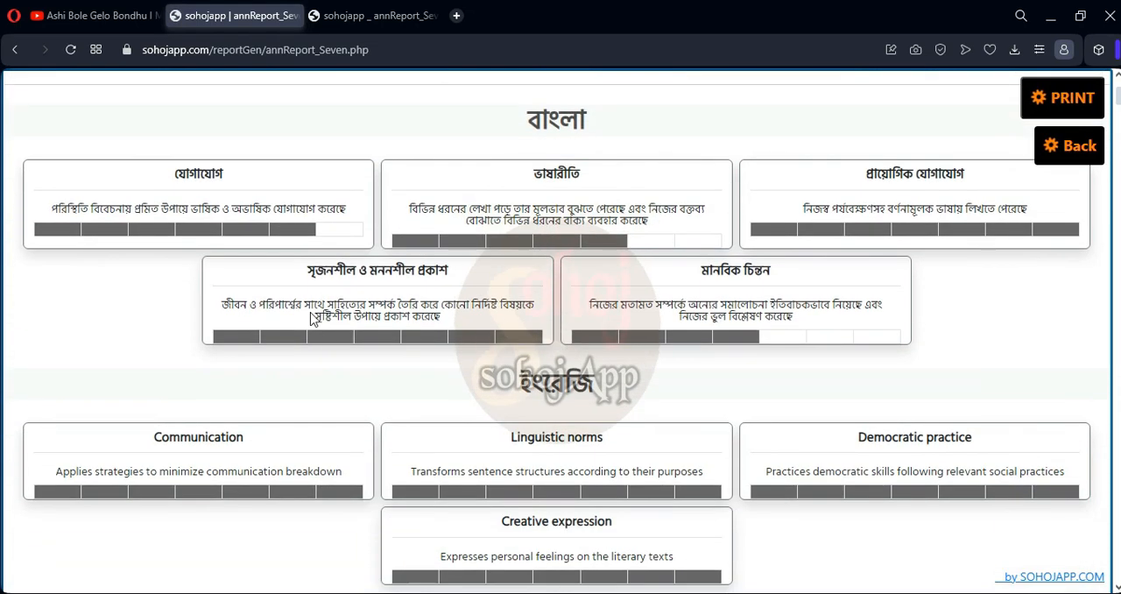
pyautogui.scroll(-12, 395, 271)
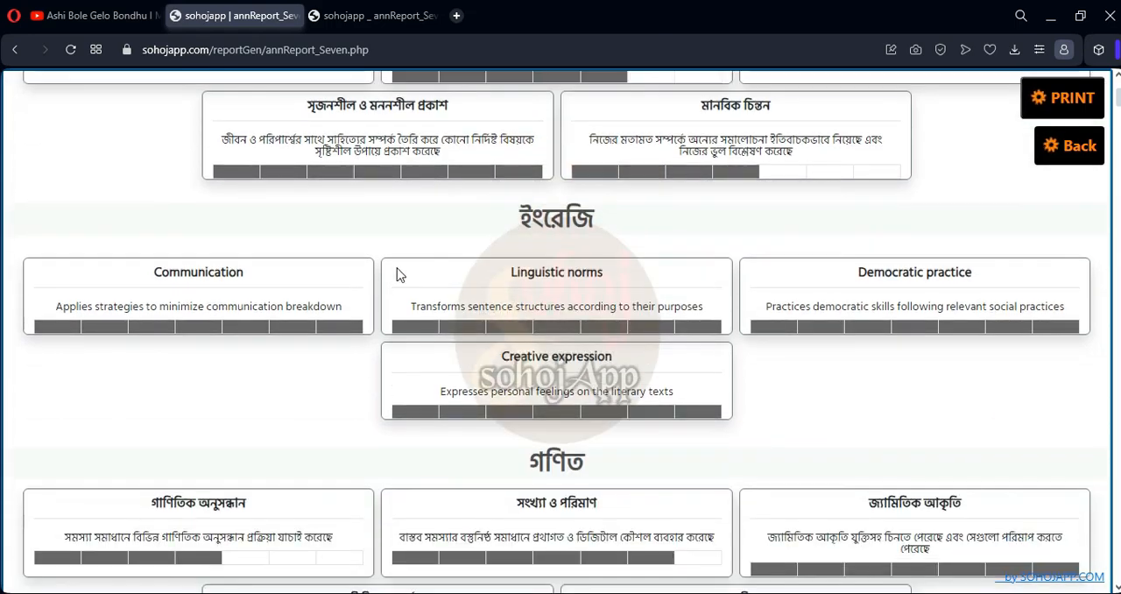
pyautogui.scroll(-20, 365, 270)
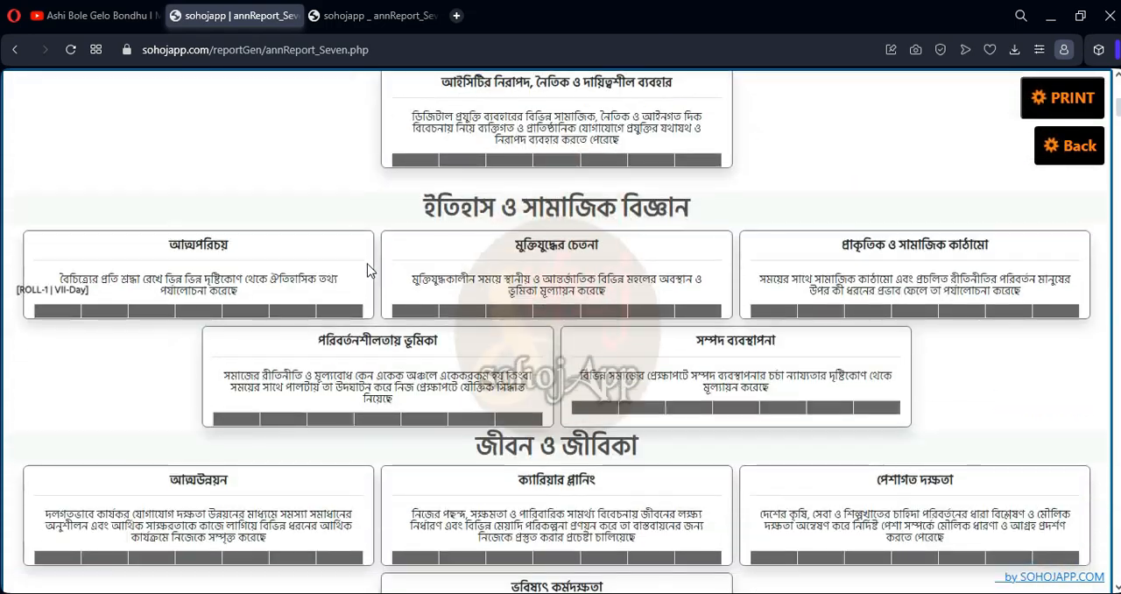
pyautogui.scroll(-5, 526, 279)
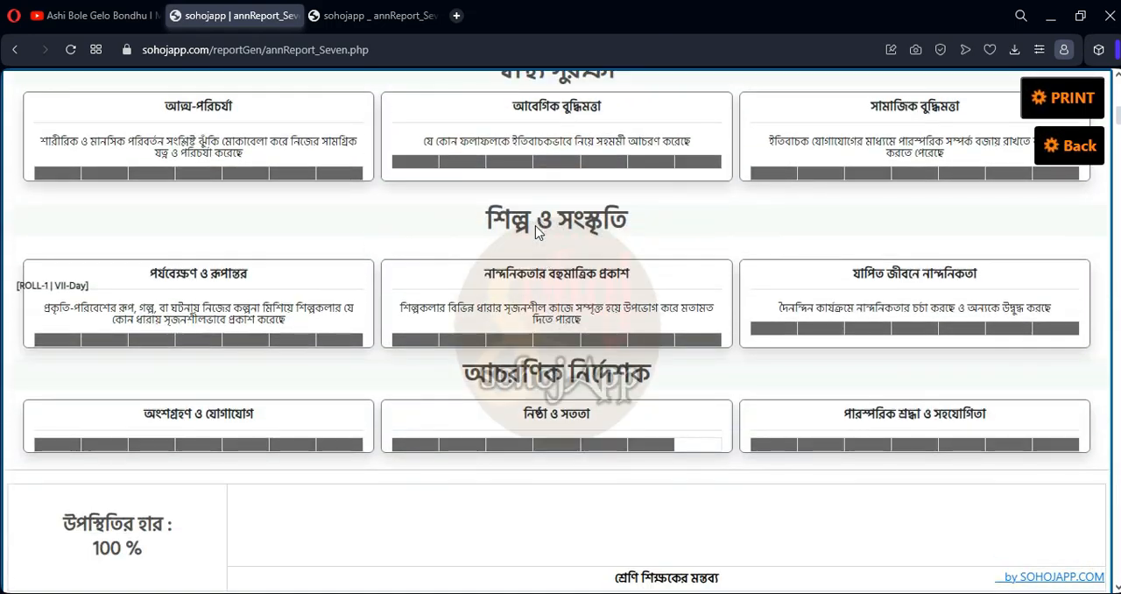
pyautogui.scroll(20, 530, 279)
pyautogui.scroll(20, 520, 276)
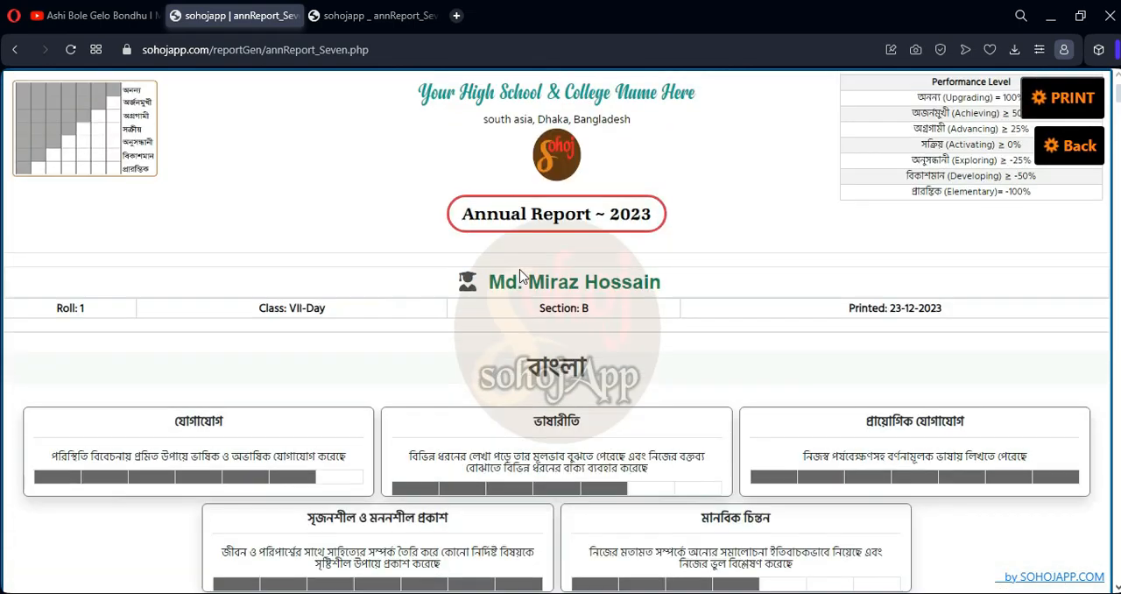
pyautogui.scroll(-2, 457, 270)
pyautogui.scroll(2, 532, 245)
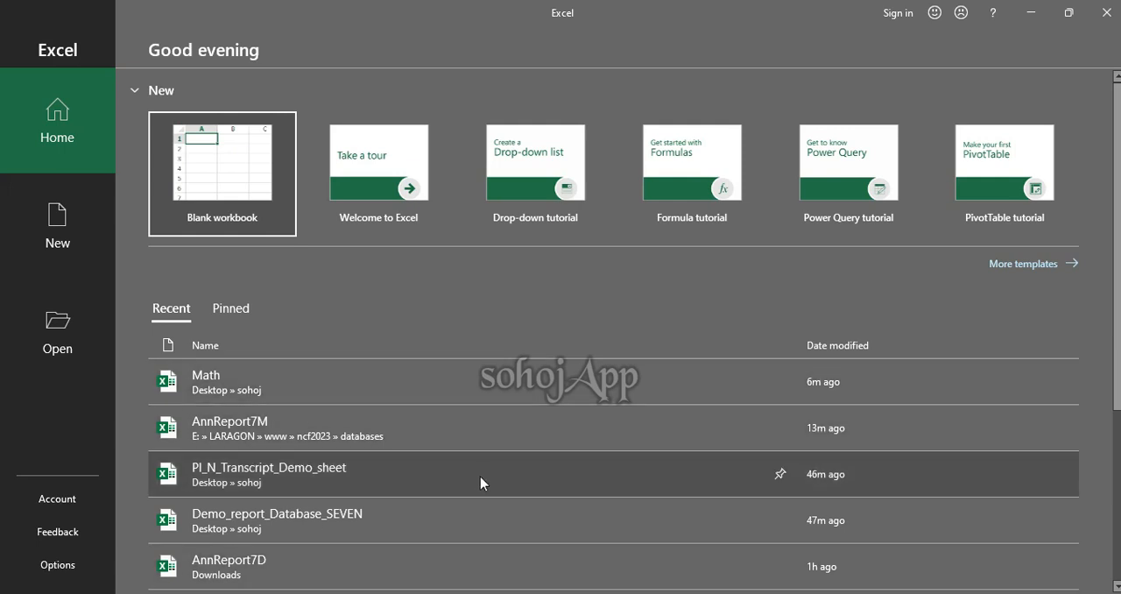
# Open the Demo_report_Database_SEVEN workbook in Excel with its content enabled and inspect the COUNTIF formula in H2
pyautogui.click(488, 525)
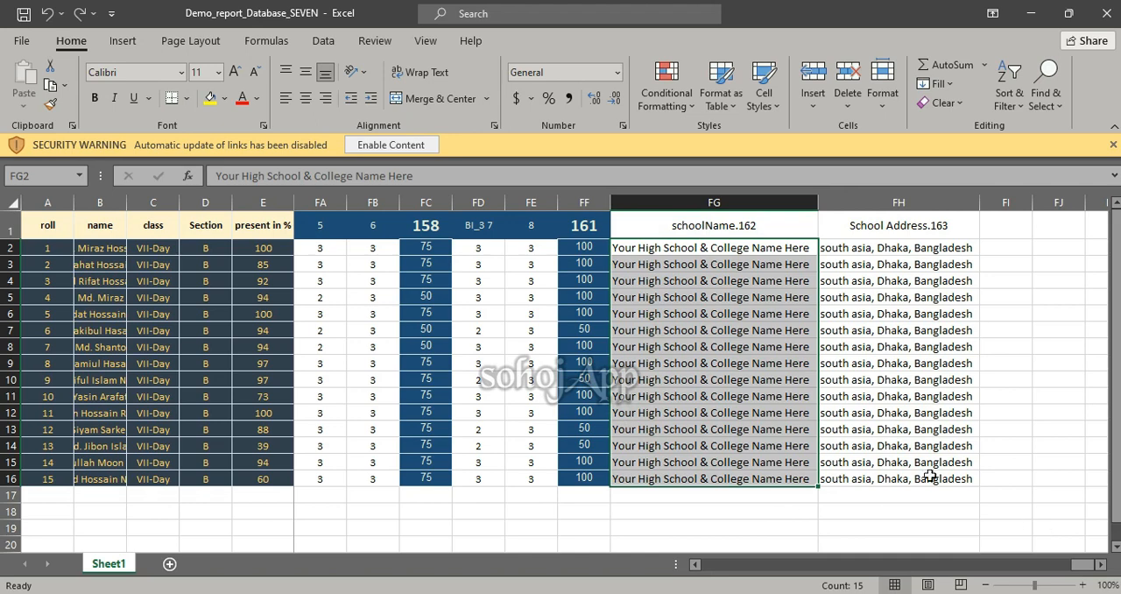
pyautogui.click(393, 145)
pyautogui.moveTo(1079, 565); pyautogui.dragTo(694, 564)
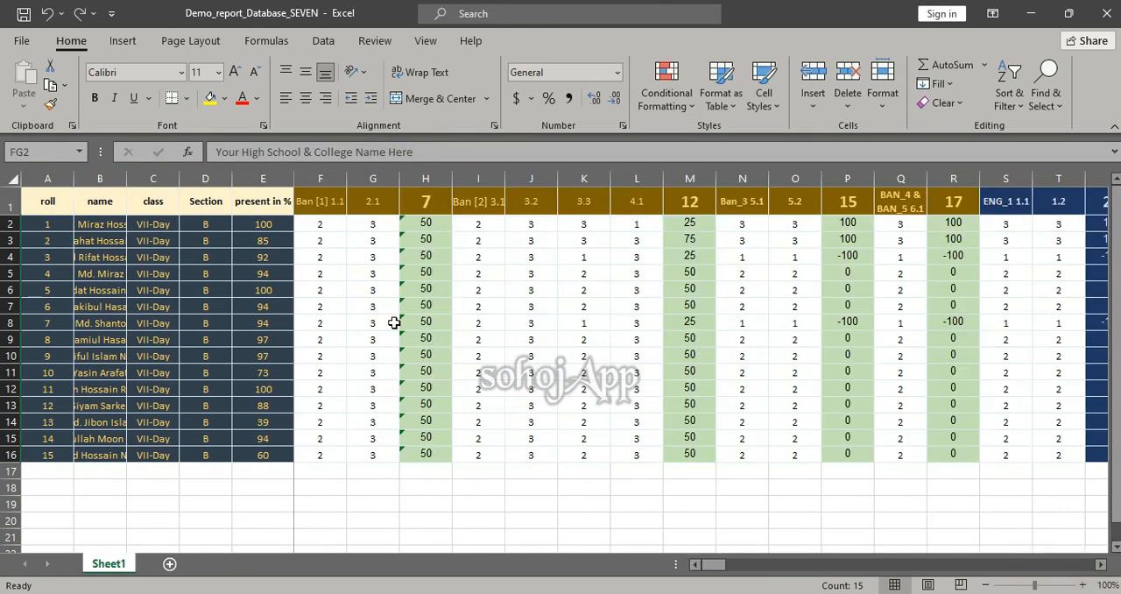
pyautogui.click(421, 223)
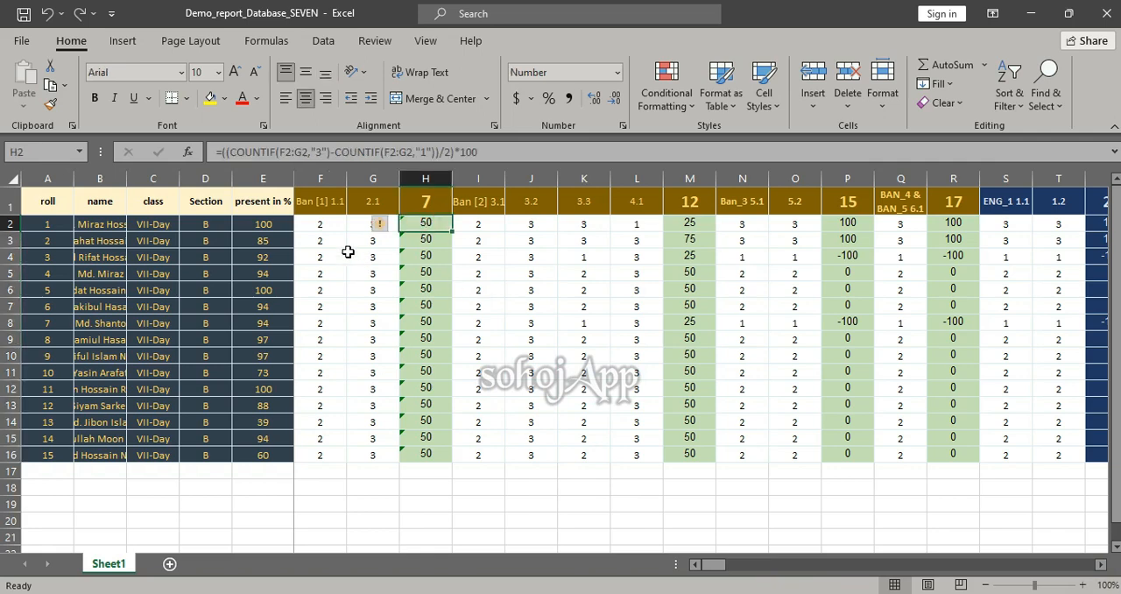
# Set roll 1's Bangla marks to 1 in F2 and 2 in G2, and close the workbook with the changes saved
pyautogui.click(325, 222)
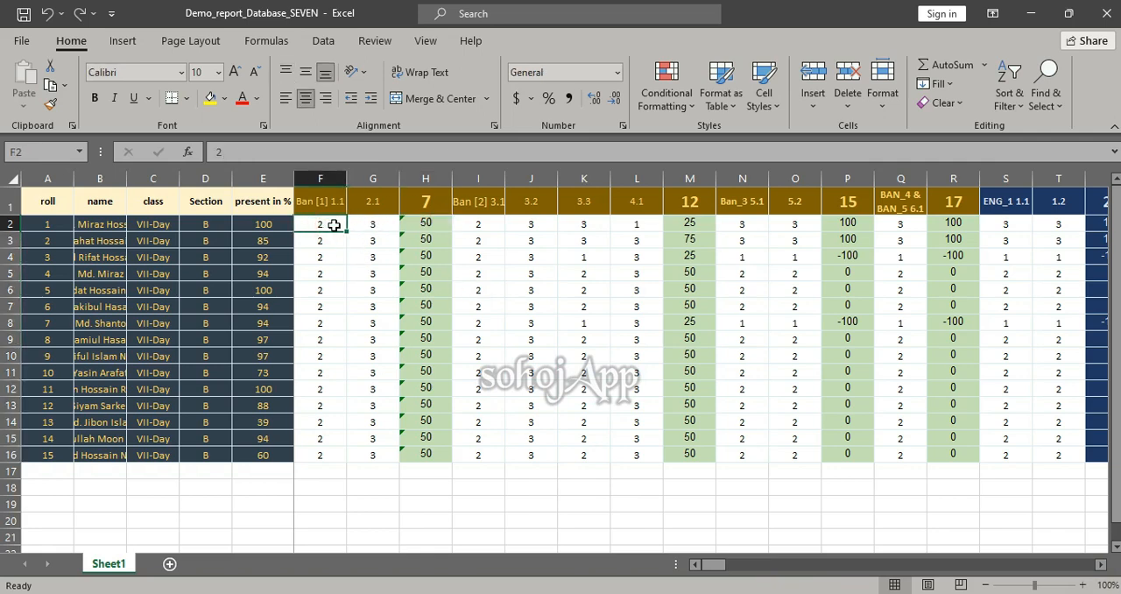
pyautogui.write('1')
pyautogui.press('Return')
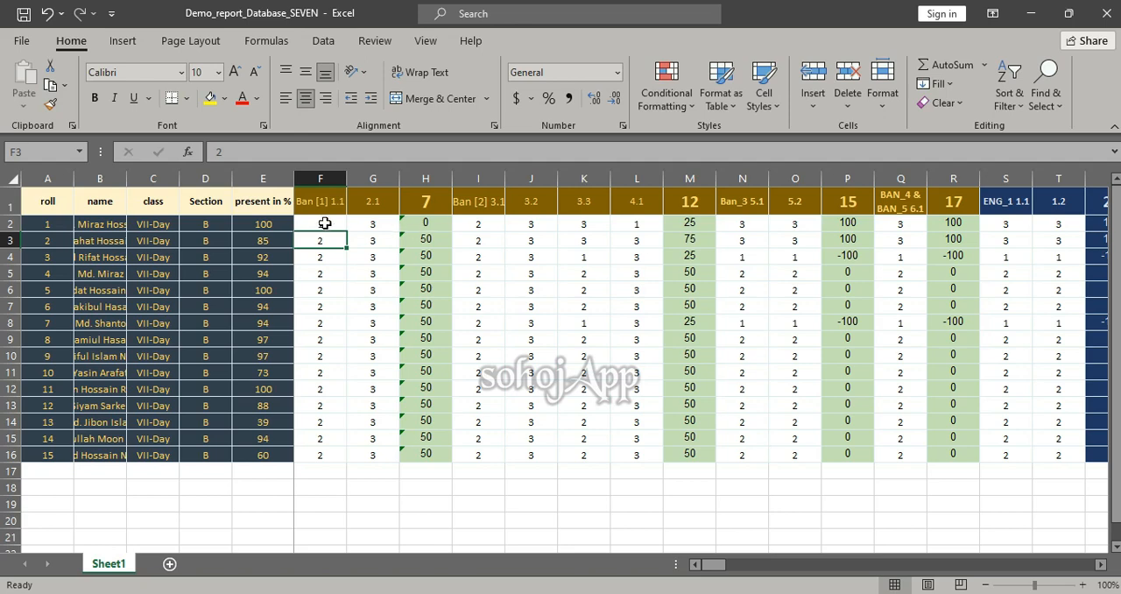
pyautogui.click(369, 224)
pyautogui.press('Return')
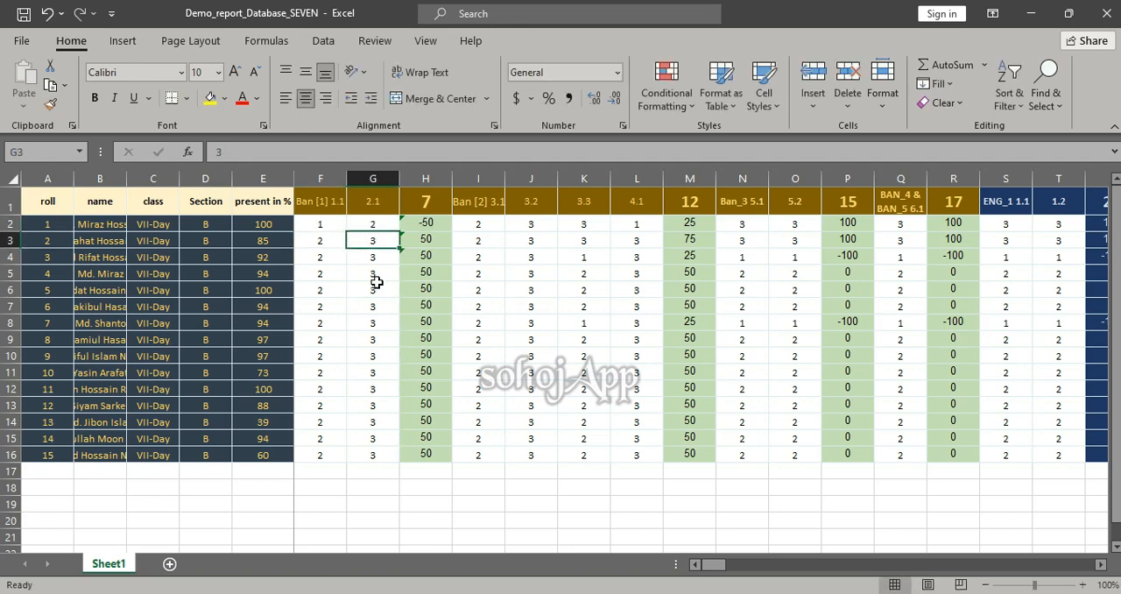
pyautogui.click(332, 223)
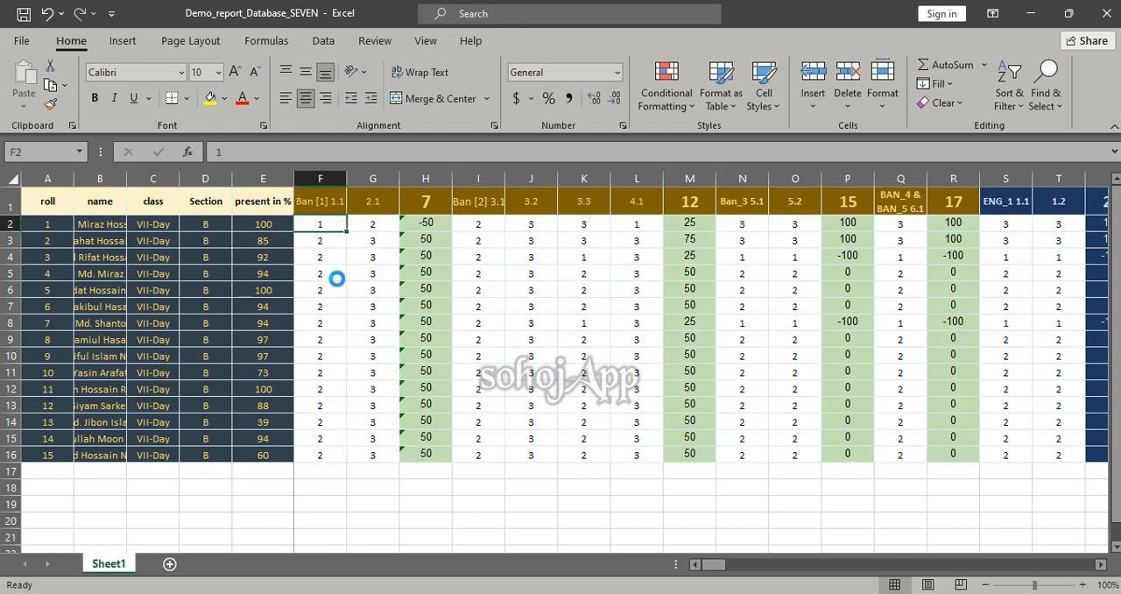
pyautogui.click(1106, 13)
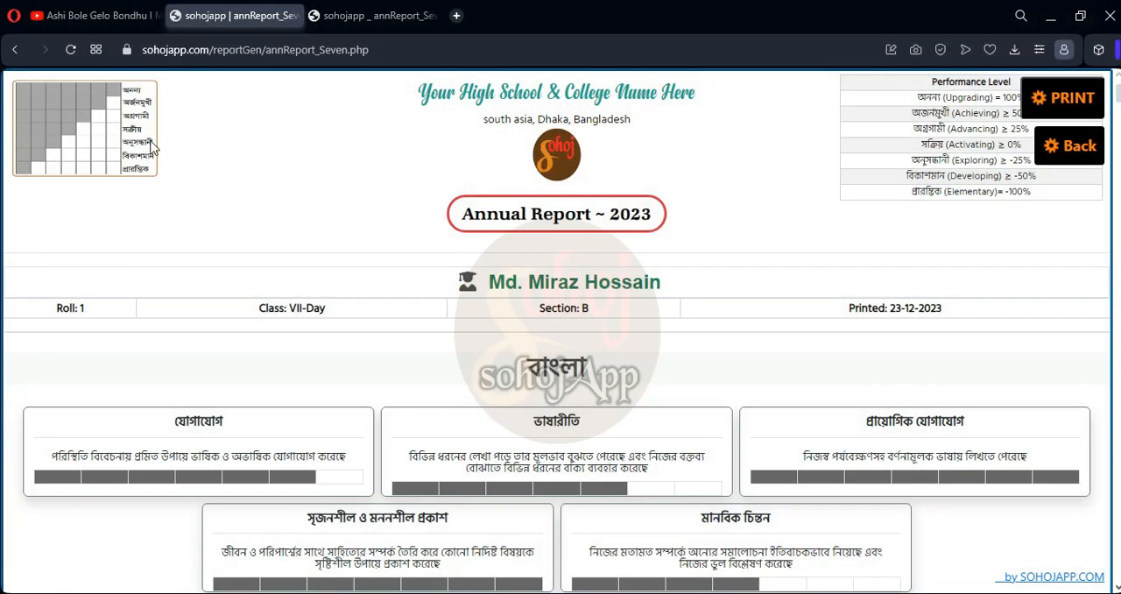
# Return to the filled class seven form in the browser and create the transcript again from the edited Excel file
pyautogui.click(70, 49)
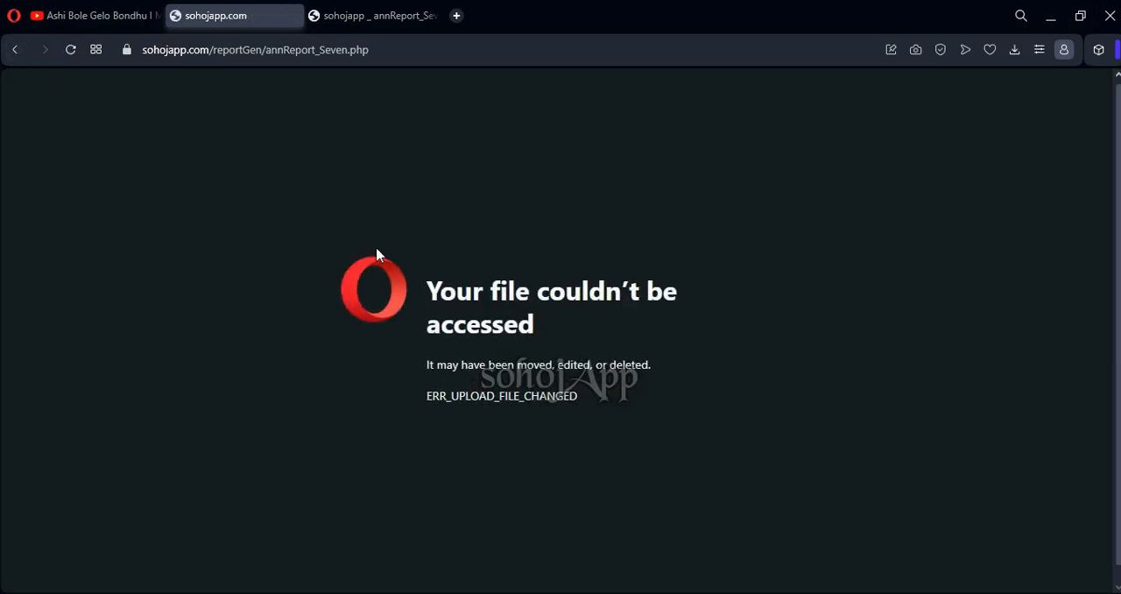
pyautogui.click(15, 50)
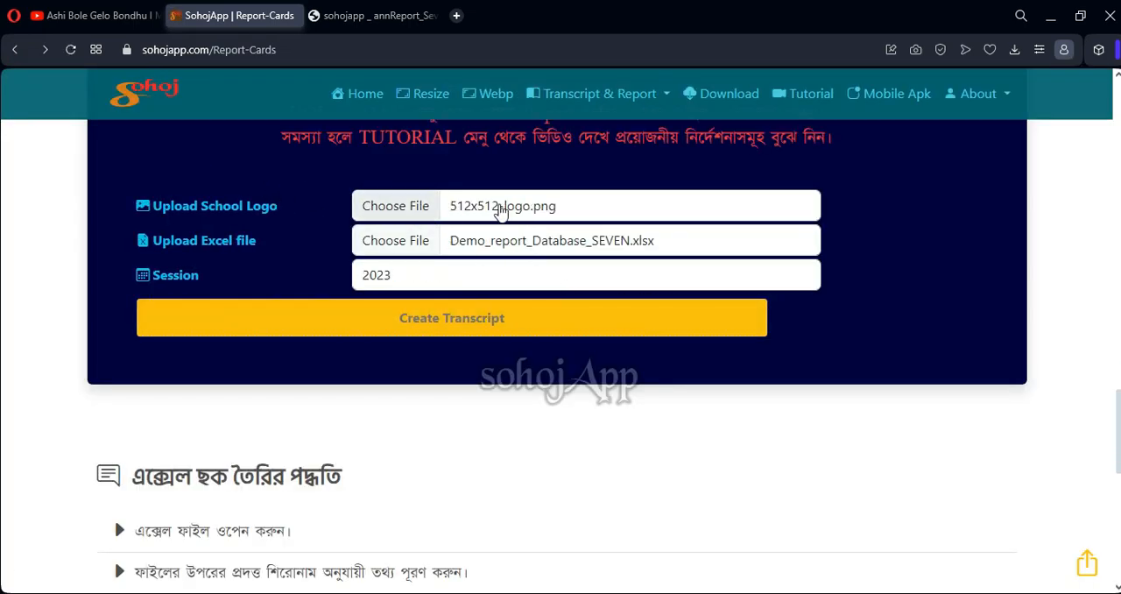
pyautogui.click(401, 321)
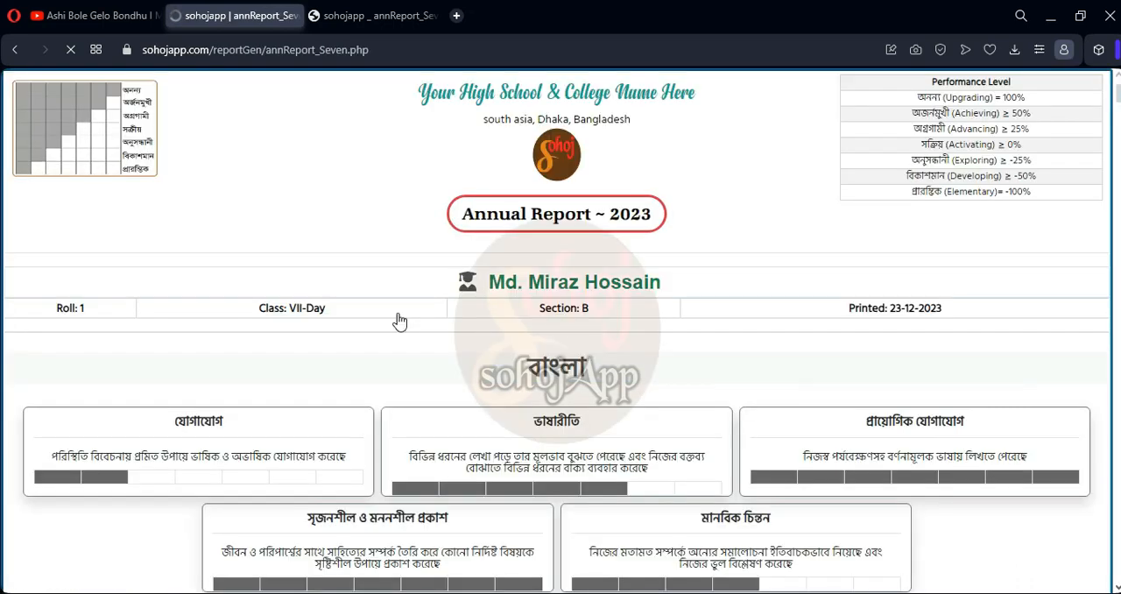
pyautogui.scroll(-3, 223, 334)
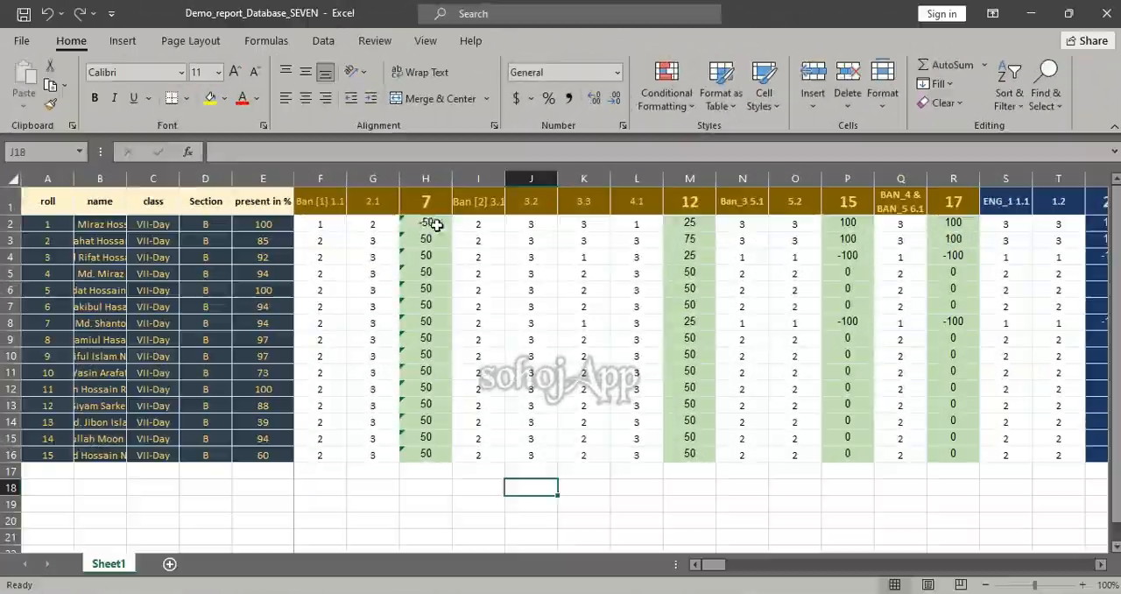
# Close the reopened class seven workbook and review the Bangla section of roll 1's regenerated report in the browser
pyautogui.click(1109, 20)
pyautogui.click(560, 325)
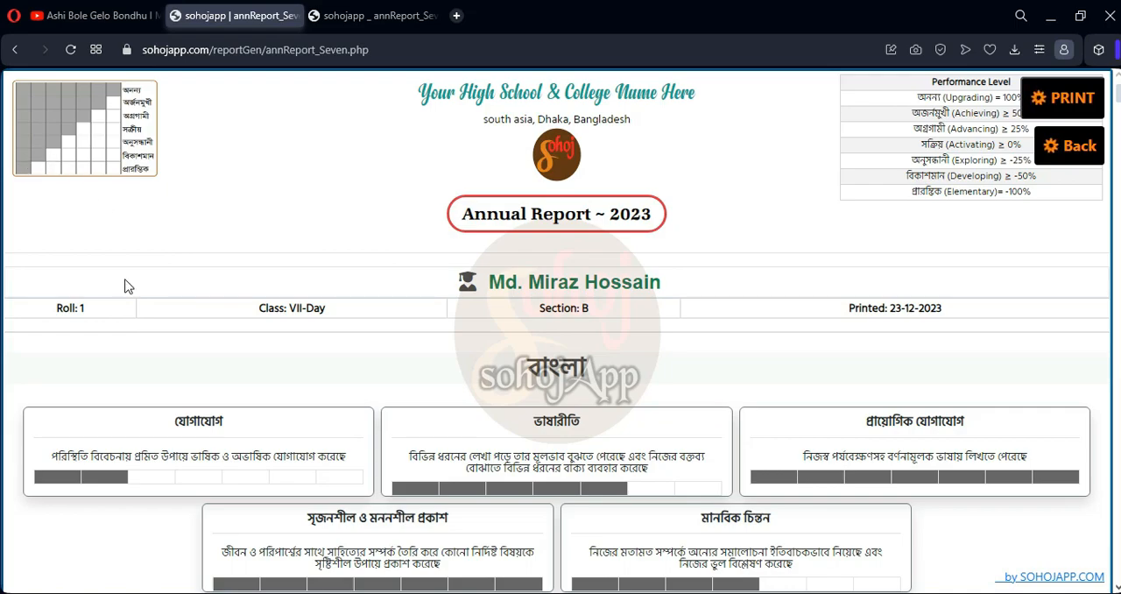
pyautogui.scroll(-15, 257, 441)
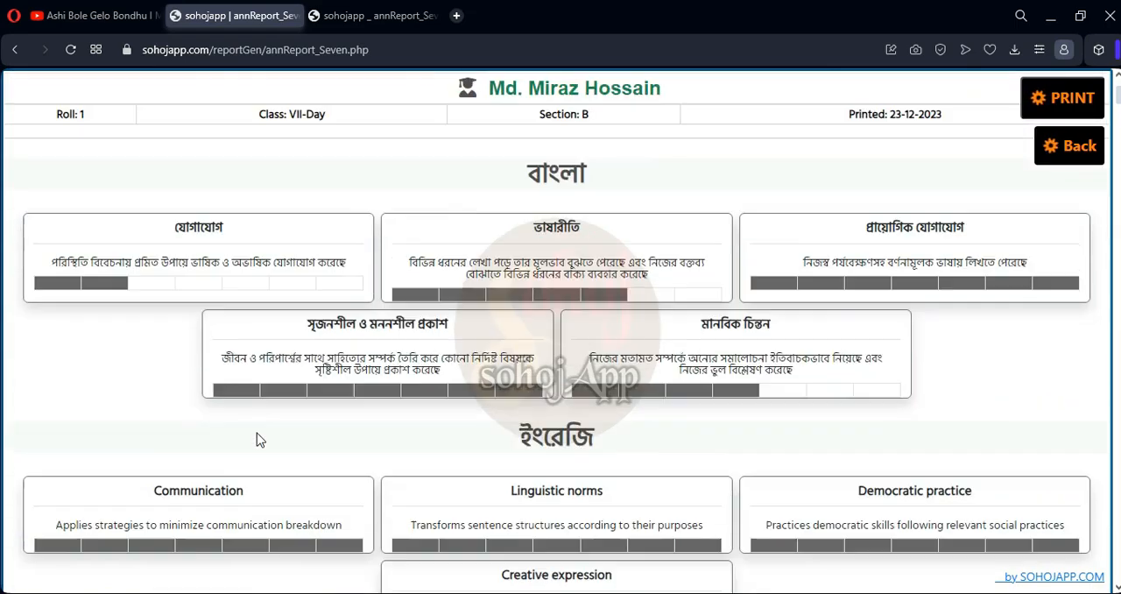
# Review the remaining subjects of roll 1's class seven report and the Bangla section of roll 2's report
pyautogui.scroll(-20, 275, 399)
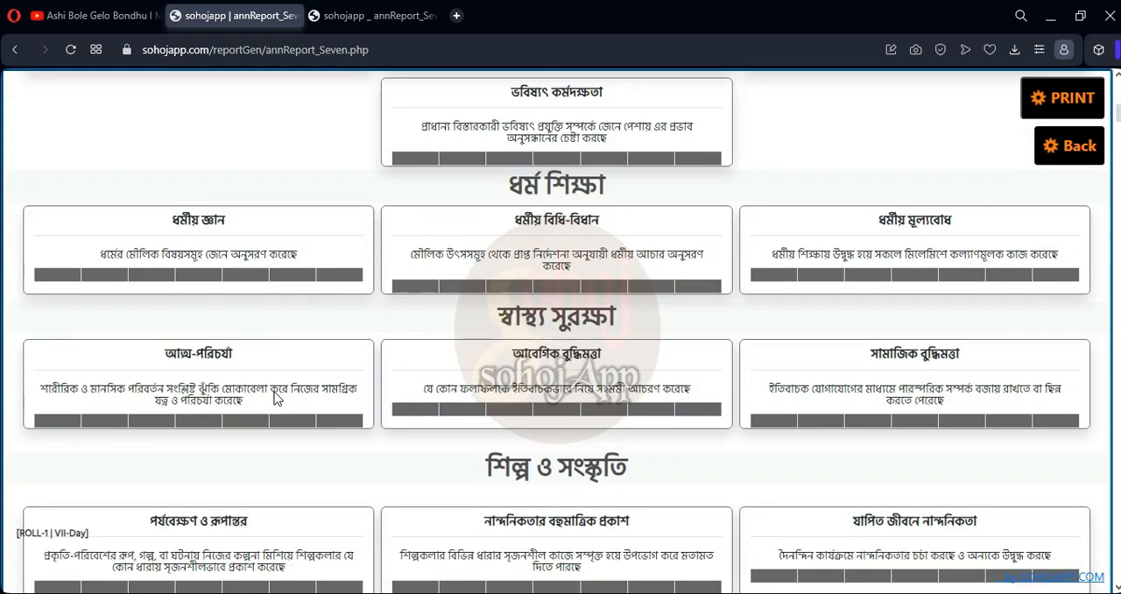
pyautogui.scroll(-2, 274, 399)
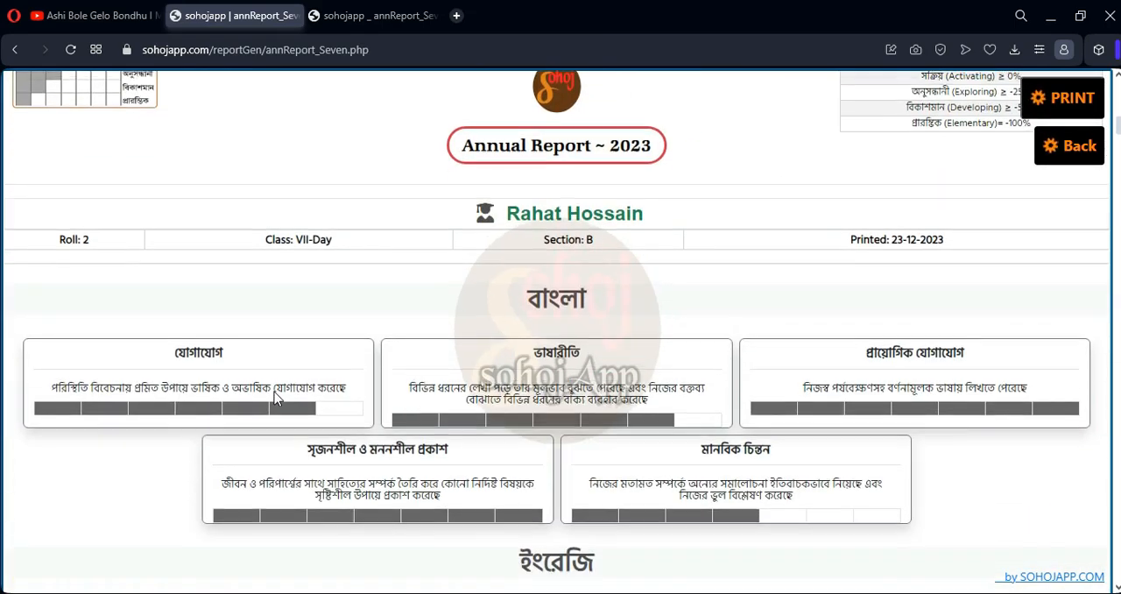
pyautogui.scroll(-5, 525, 329)
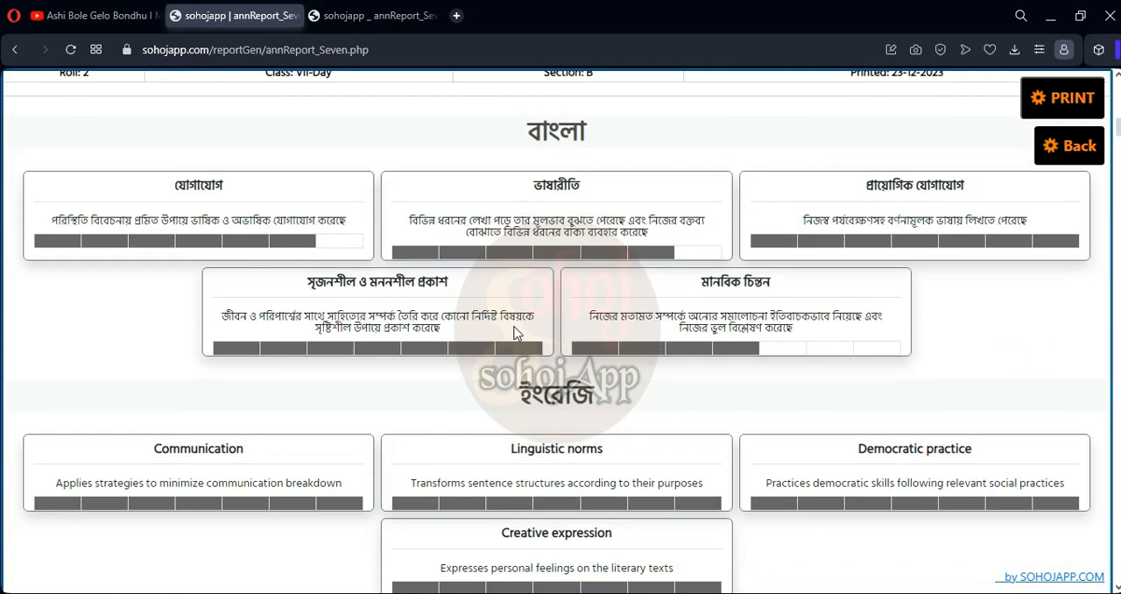
# Check the print preview of all class seven reports and save them as the PDF sohojapp _ annReport_Seven in Downloads, replacing the existing file
pyautogui.click(1071, 110)
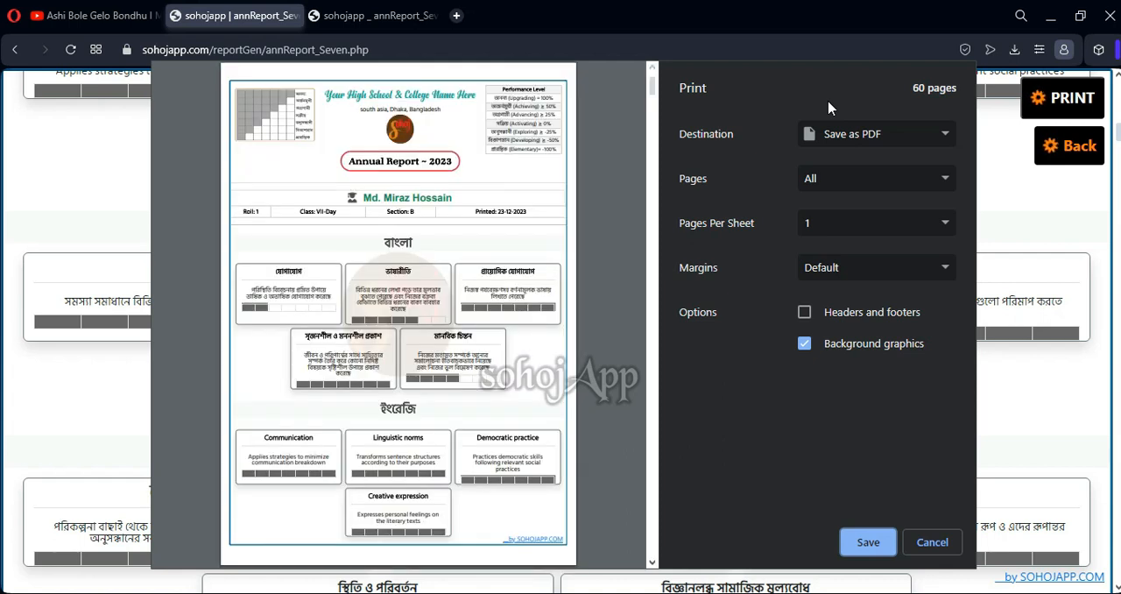
pyautogui.scroll(-5, 442, 252)
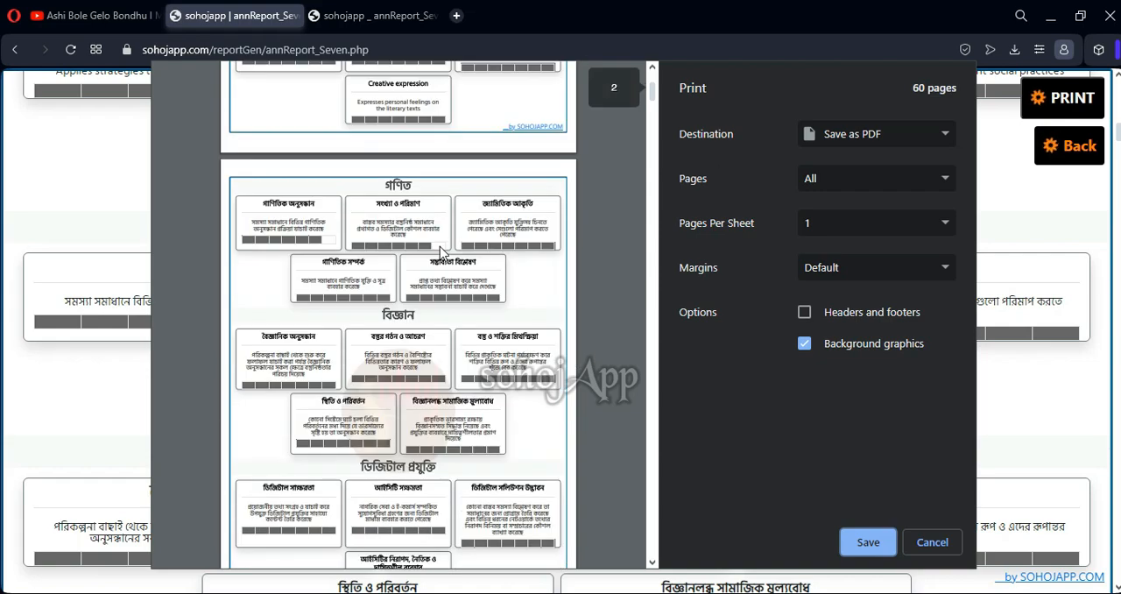
pyautogui.scroll(-15, 442, 252)
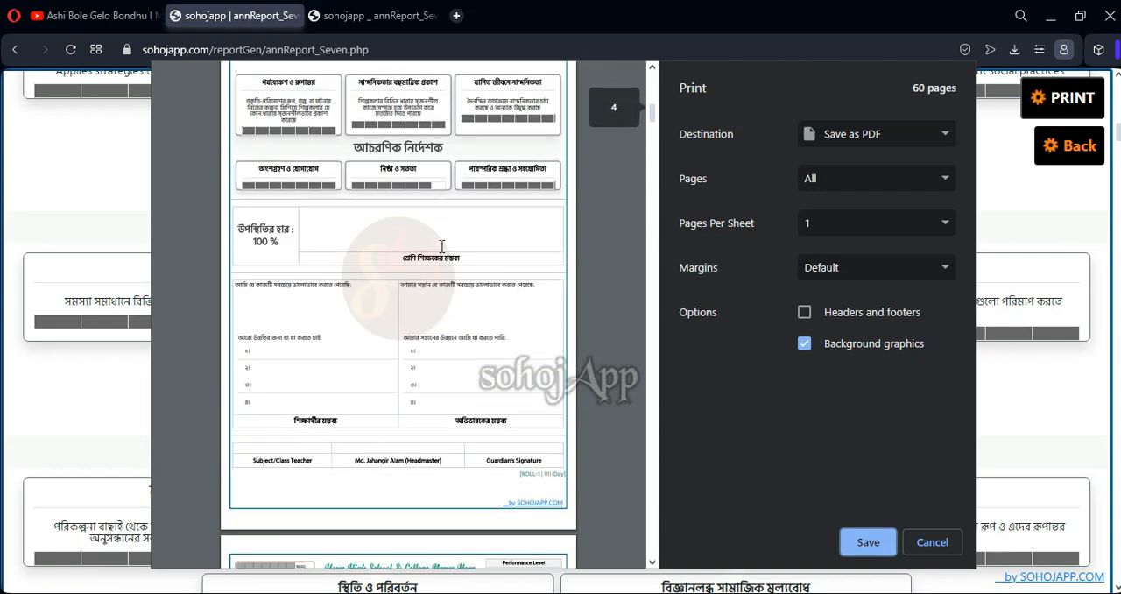
pyautogui.scroll(-4, 443, 246)
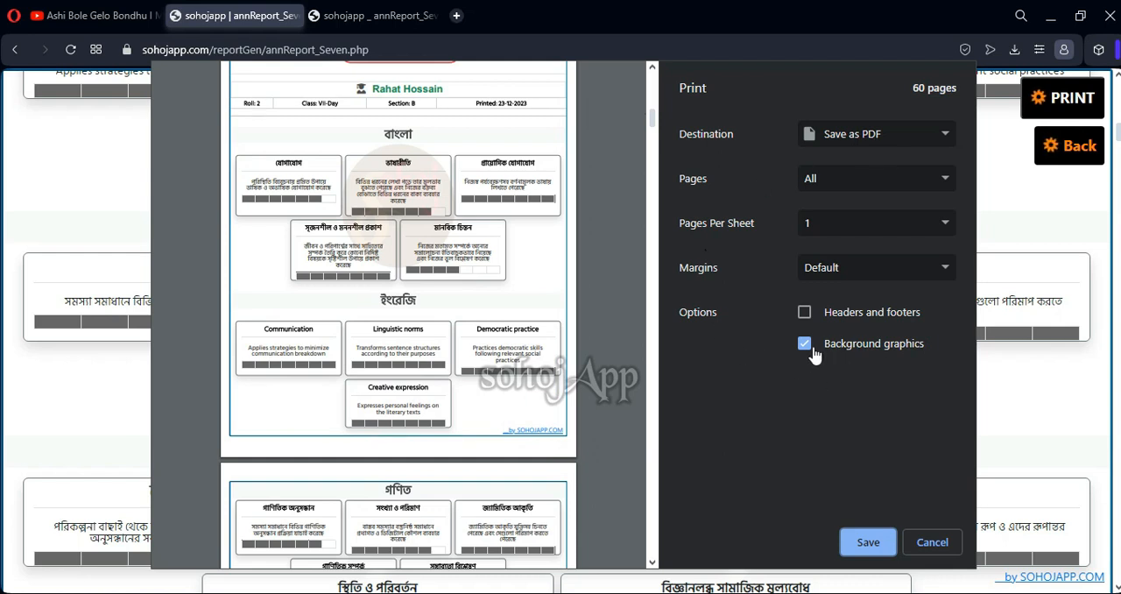
pyautogui.click(864, 549)
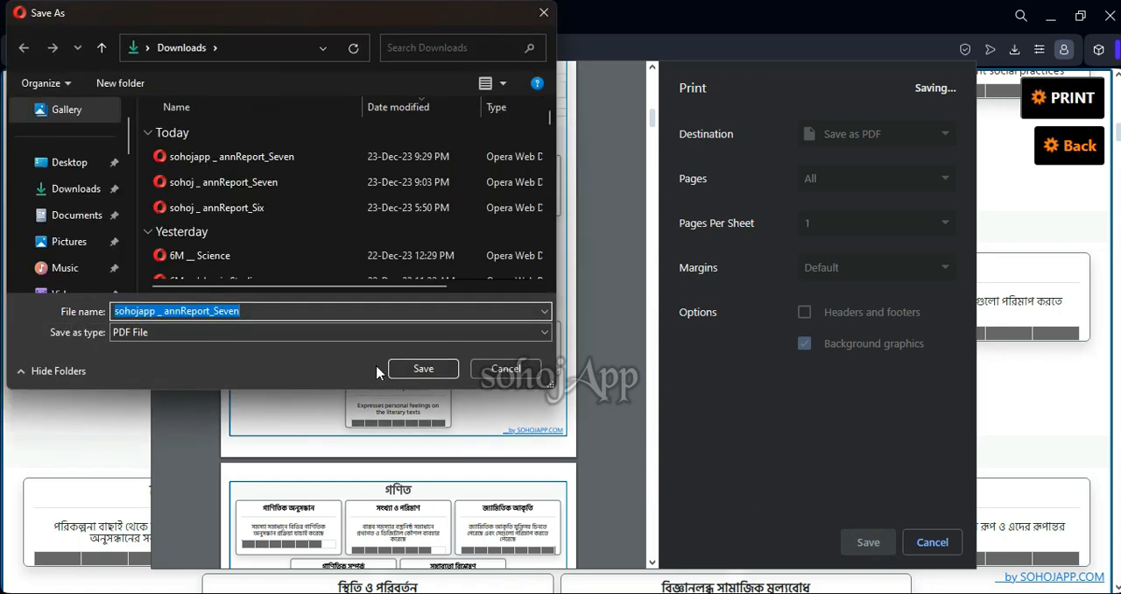
pyautogui.click(415, 372)
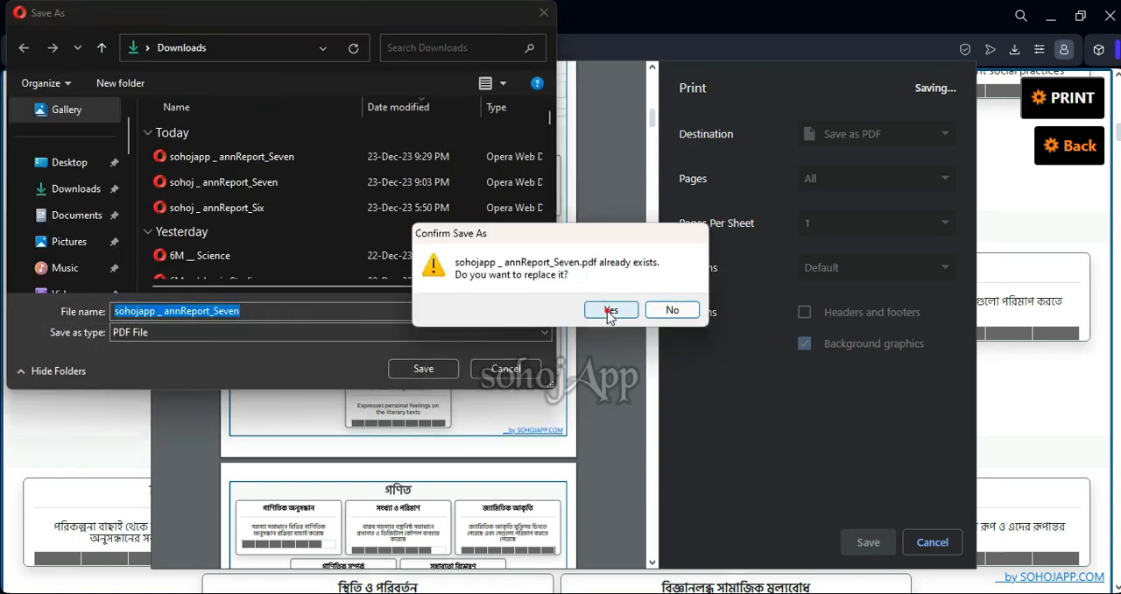
pyautogui.click(610, 309)
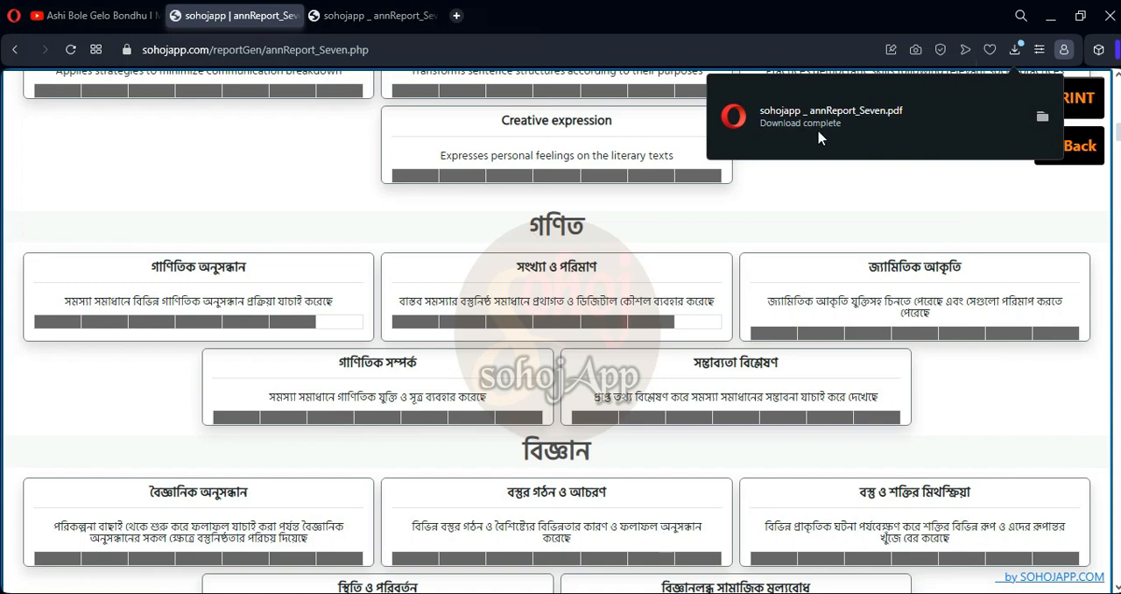
# Open the saved sohojapp _ annReport_Seven PDF and look through roll 1's report down to the signature row on page 4
pyautogui.click(721, 217)
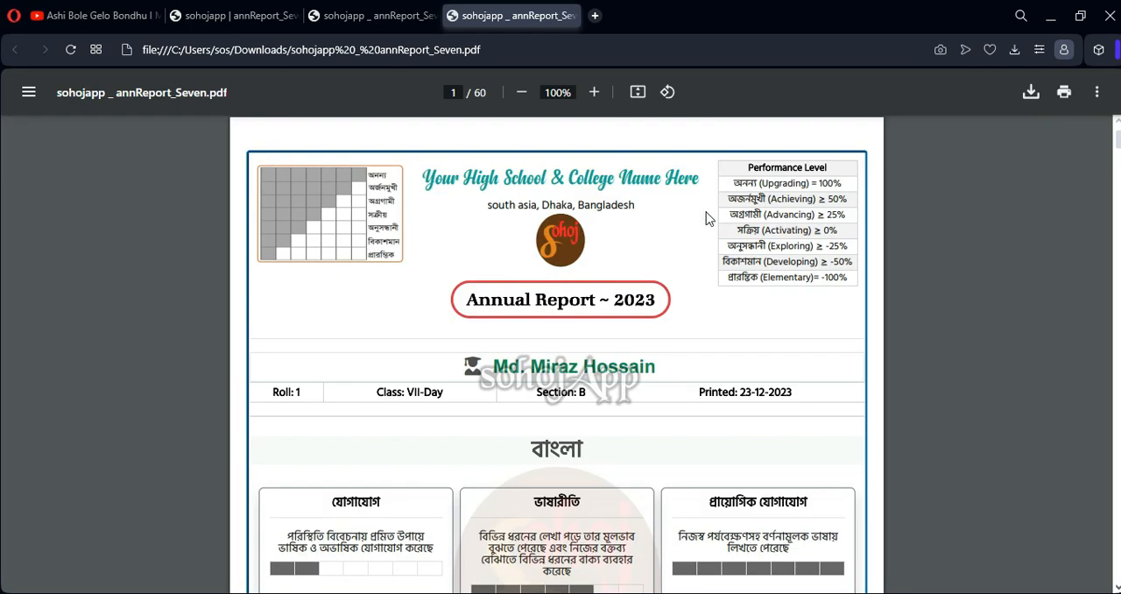
pyautogui.scroll(-4, 525, 268)
pyautogui.scroll(-4, 536, 263)
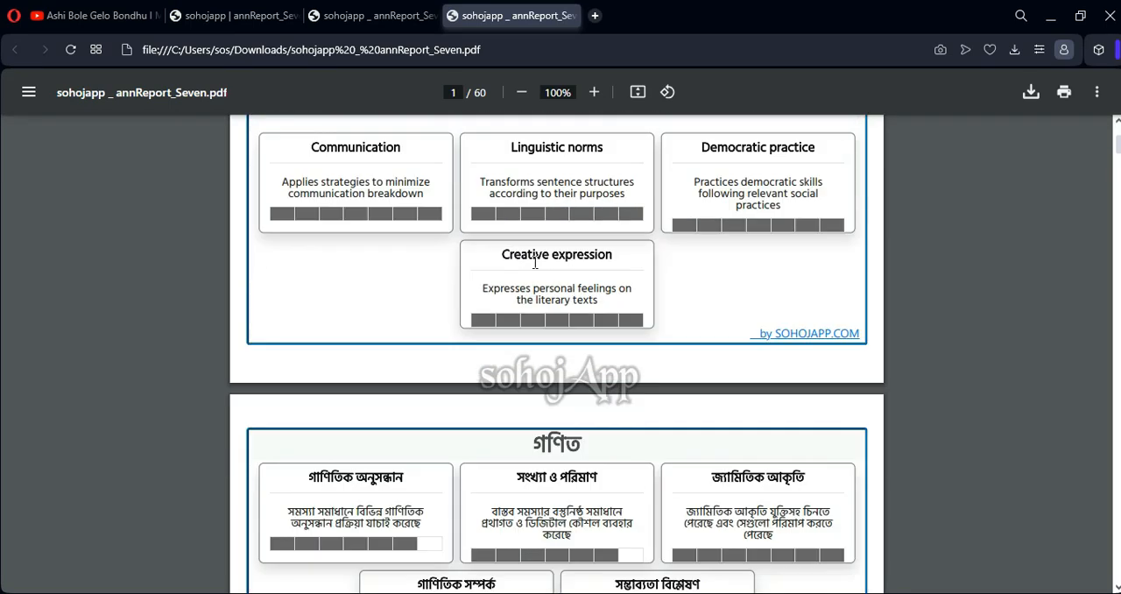
pyautogui.scroll(-8, 535, 263)
pyautogui.scroll(-10, 540, 261)
pyautogui.scroll(-10, 541, 261)
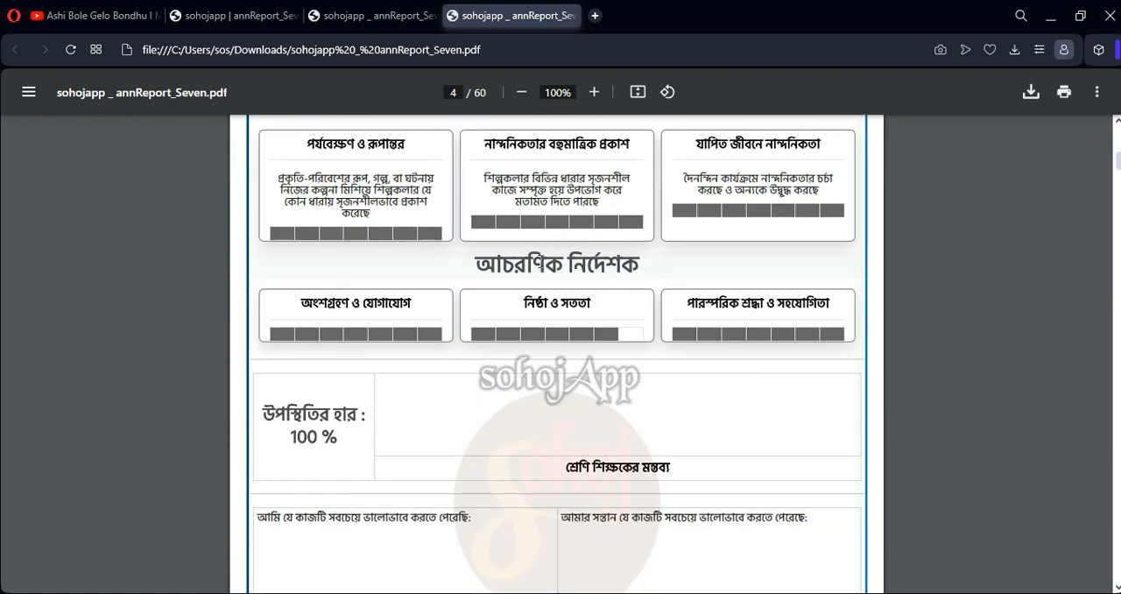
pyautogui.scroll(-8, 538, 259)
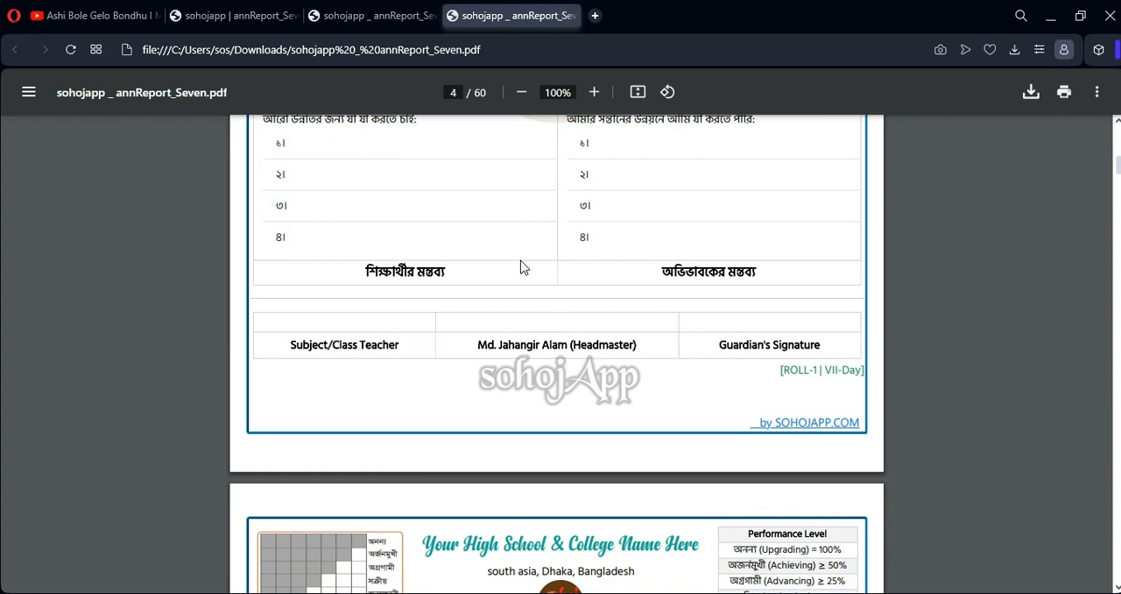
# Examine the attendance rate, the teacher, student and guardian comment areas, and the signature row on page 4 of the PDF
pyautogui.scroll(4, 521, 267)
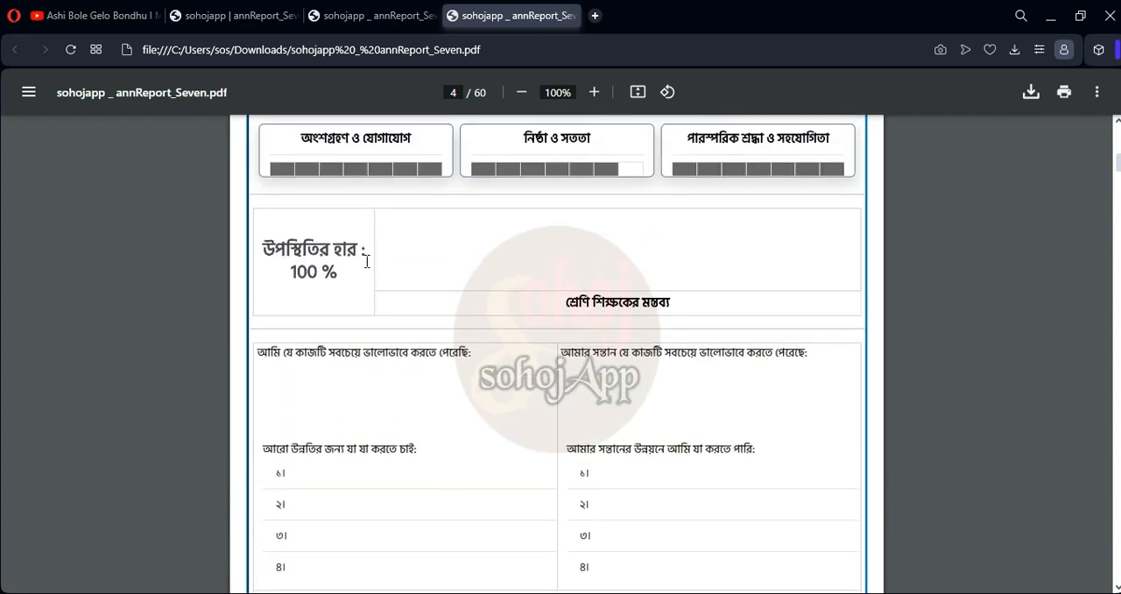
pyautogui.scroll(-2, 537, 267)
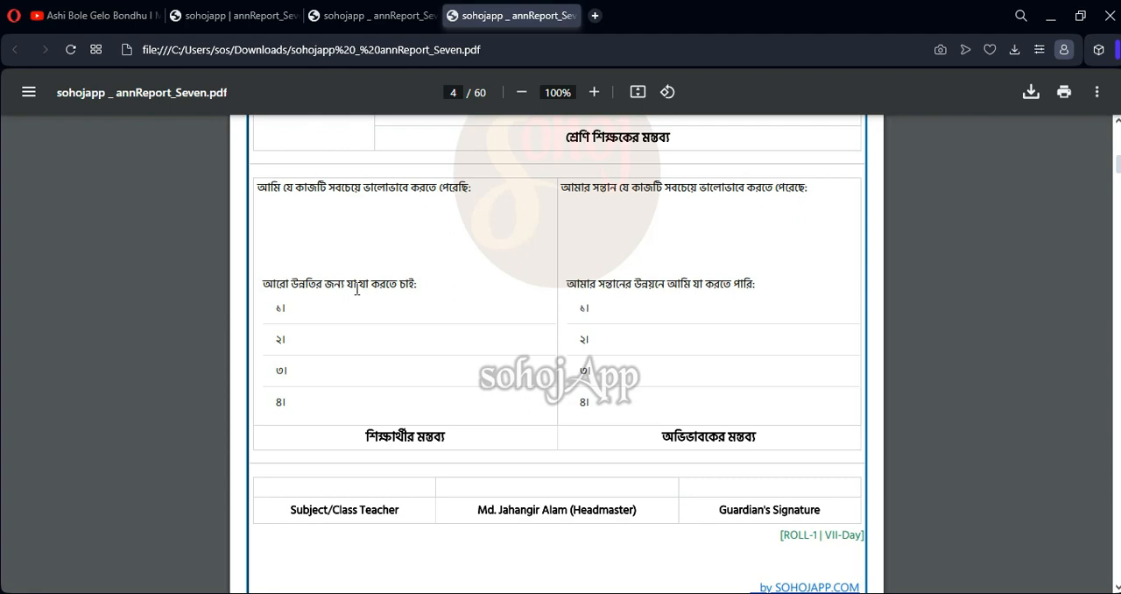
pyautogui.scroll(1, 412, 289)
pyautogui.scroll(-2, 435, 257)
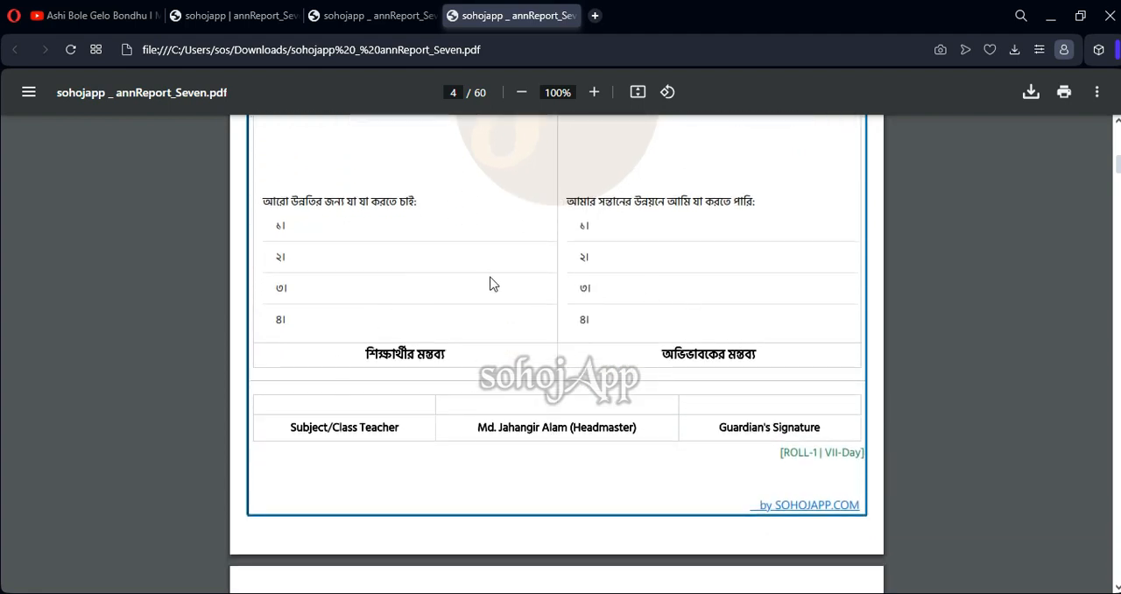
pyautogui.scroll(2, 515, 289)
pyautogui.scroll(1, 504, 276)
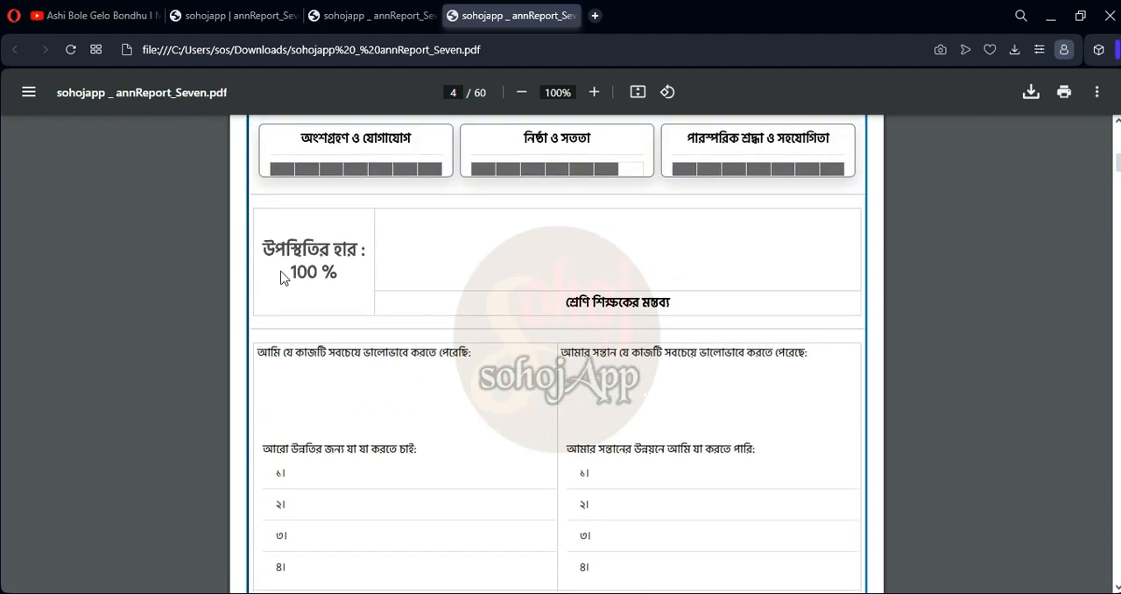